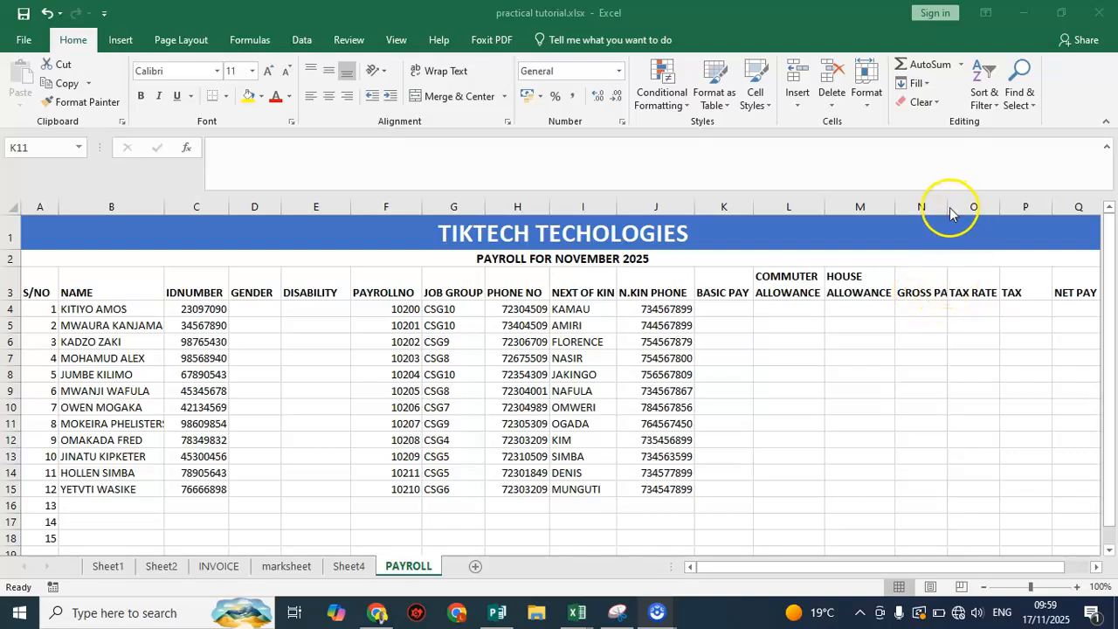
# Widen column N to fit the GROSS PAY header and wrap the text in cell N3
pyautogui.click(924, 276)
pyautogui.click(925, 276)
pyautogui.moveTo(946, 207); pyautogui.dragTo(950, 213)
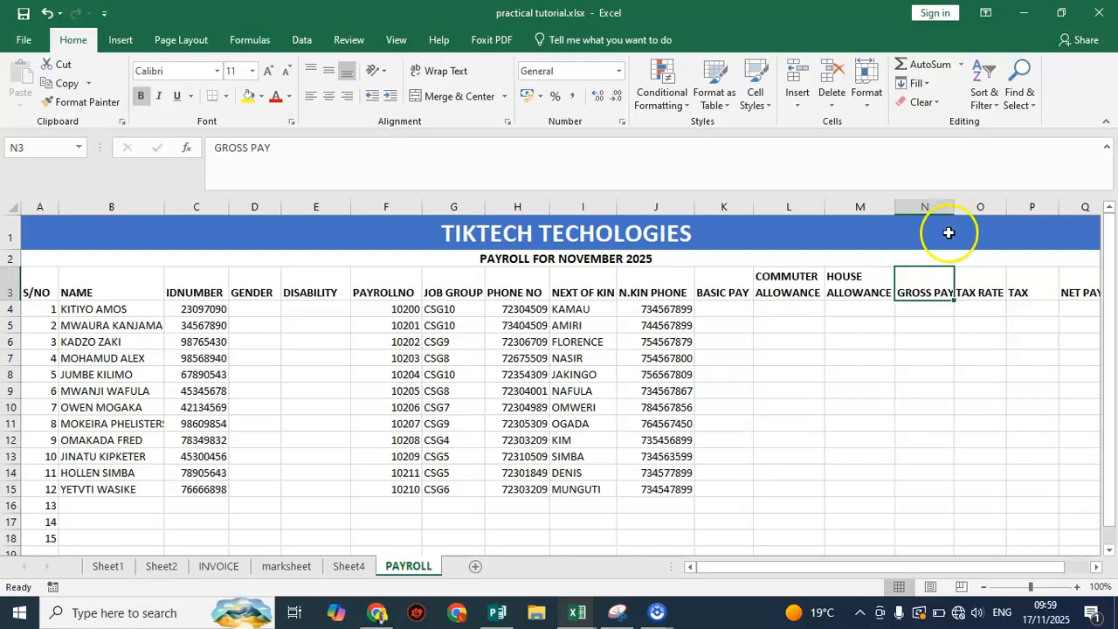
pyautogui.click(436, 70)
pyautogui.click(988, 289)
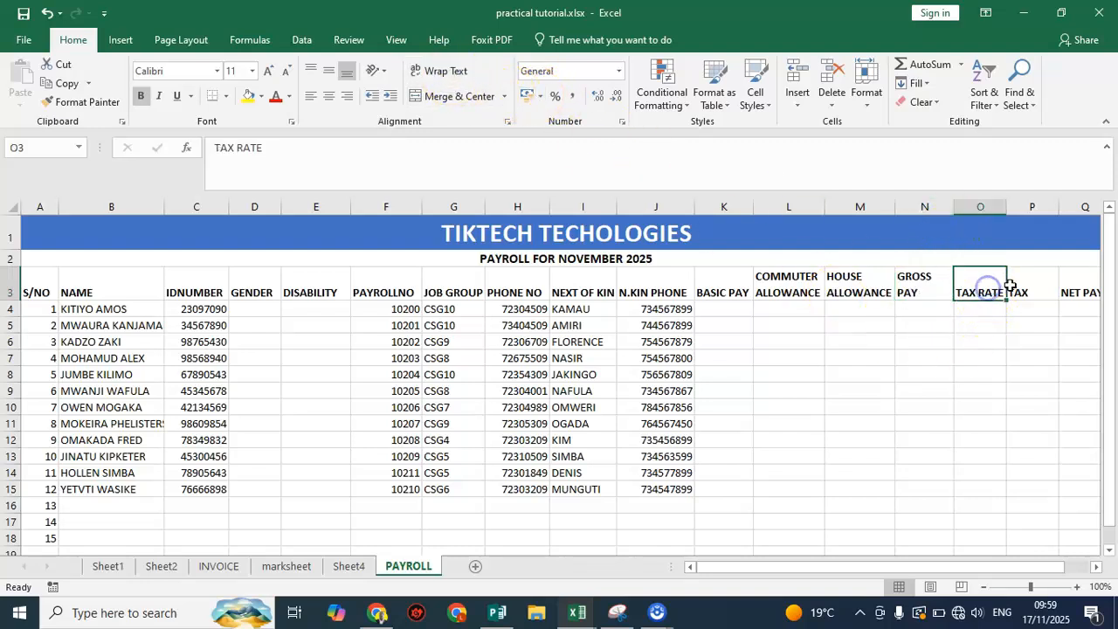
pyautogui.click(1016, 289)
pyautogui.click(983, 291)
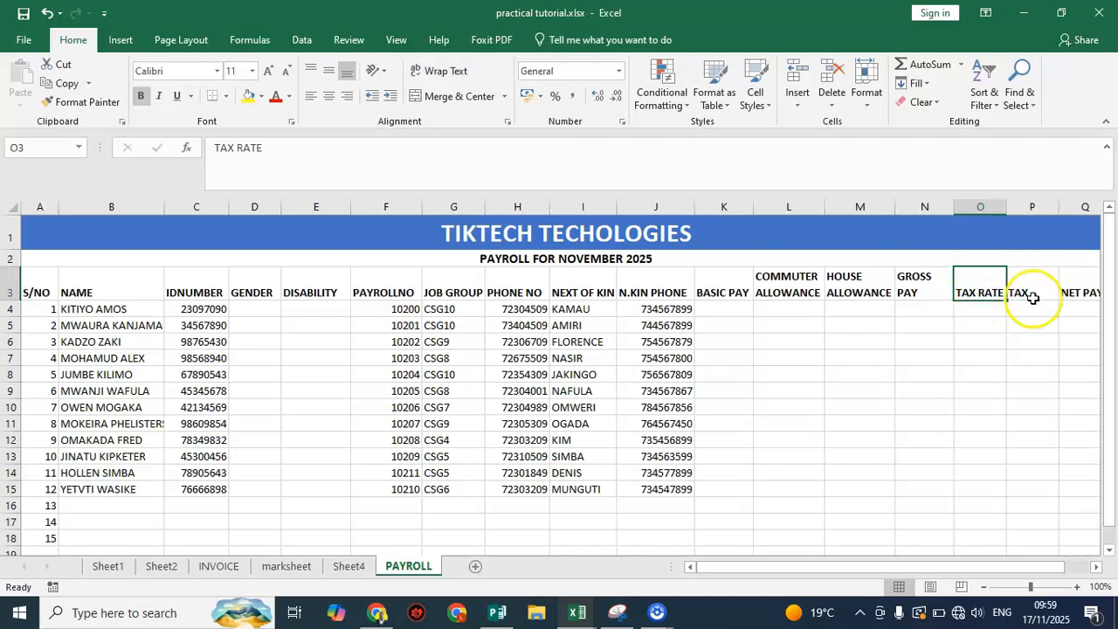
pyautogui.click(1018, 292)
pyautogui.click(1077, 285)
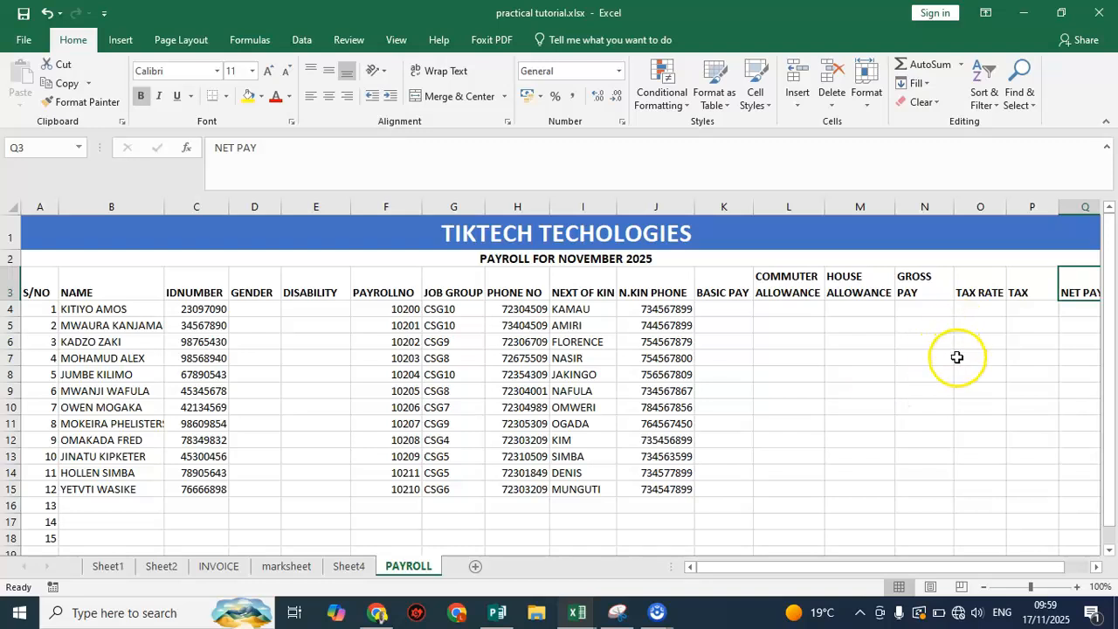
pyautogui.click(266, 309)
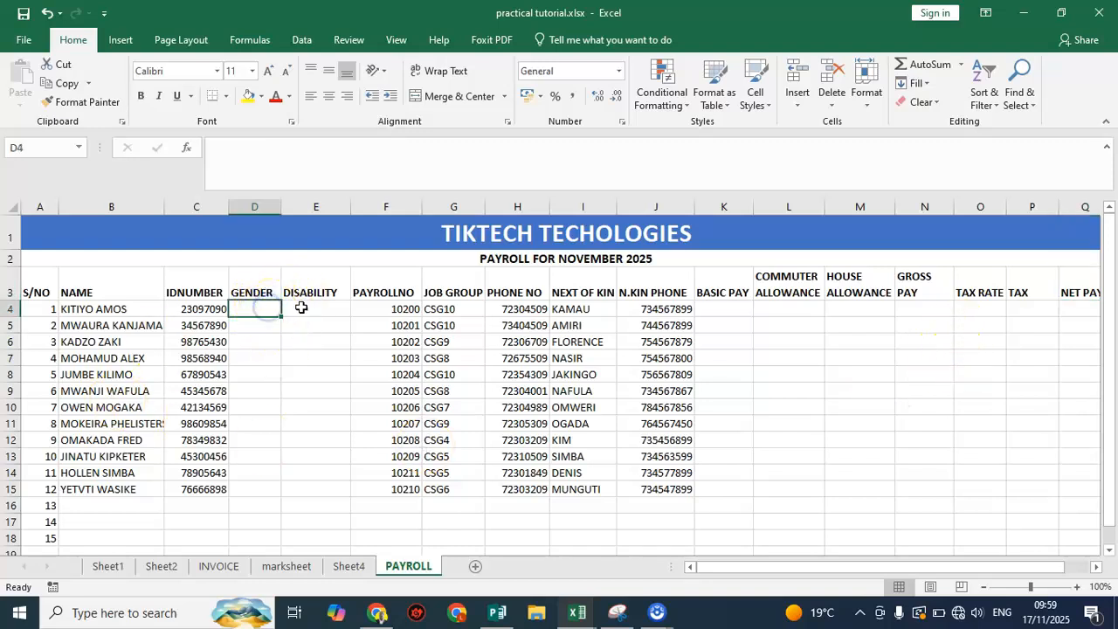
pyautogui.click(297, 308)
pyautogui.click(266, 308)
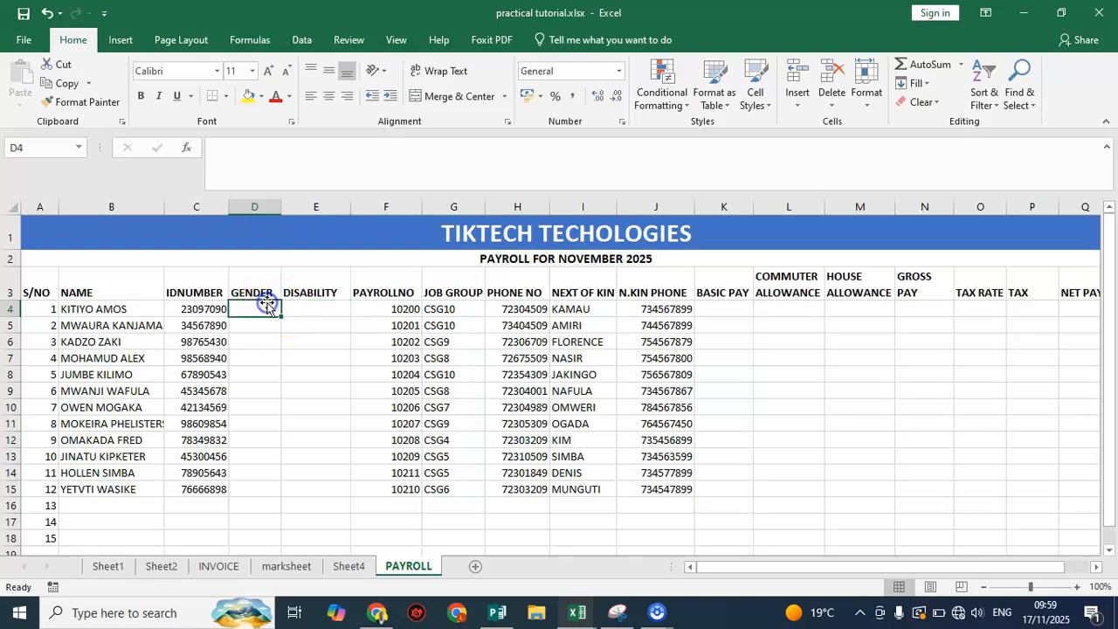
pyautogui.click(325, 307)
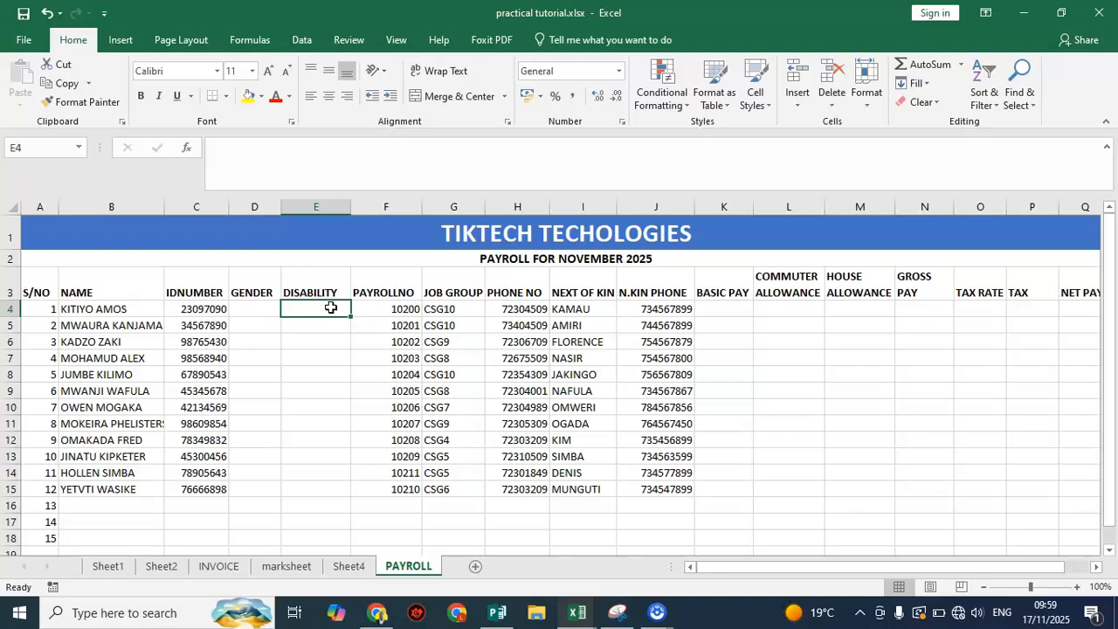
pyautogui.click(274, 307)
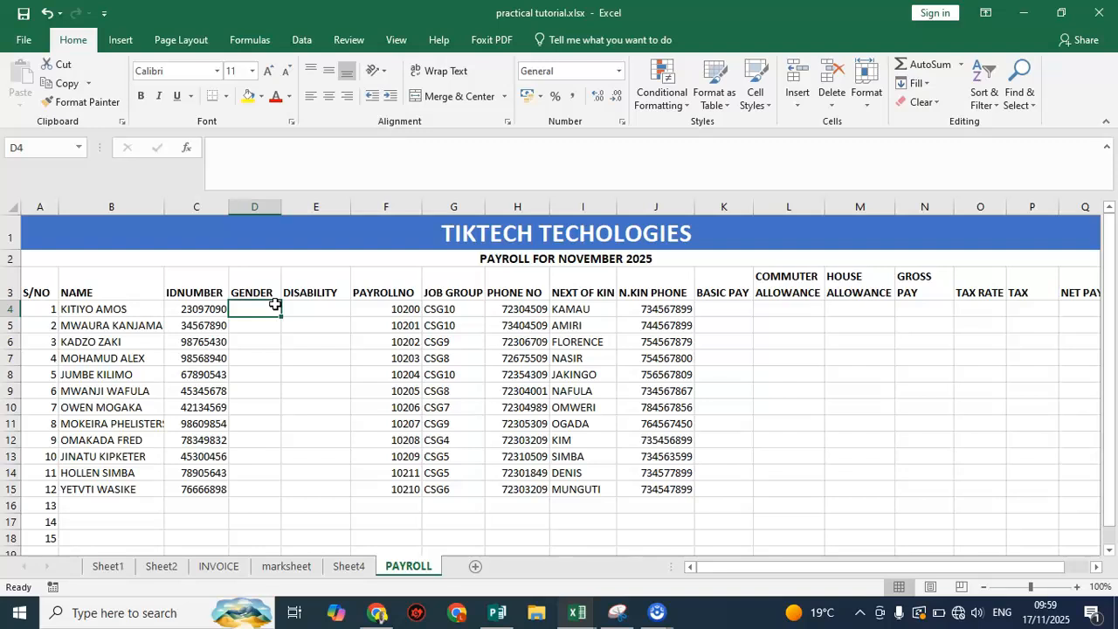
# Apply list data validation to the first GENDER cell, D4, with the source values MALE, FEMALE
pyautogui.click(259, 307)
pyautogui.click(302, 40)
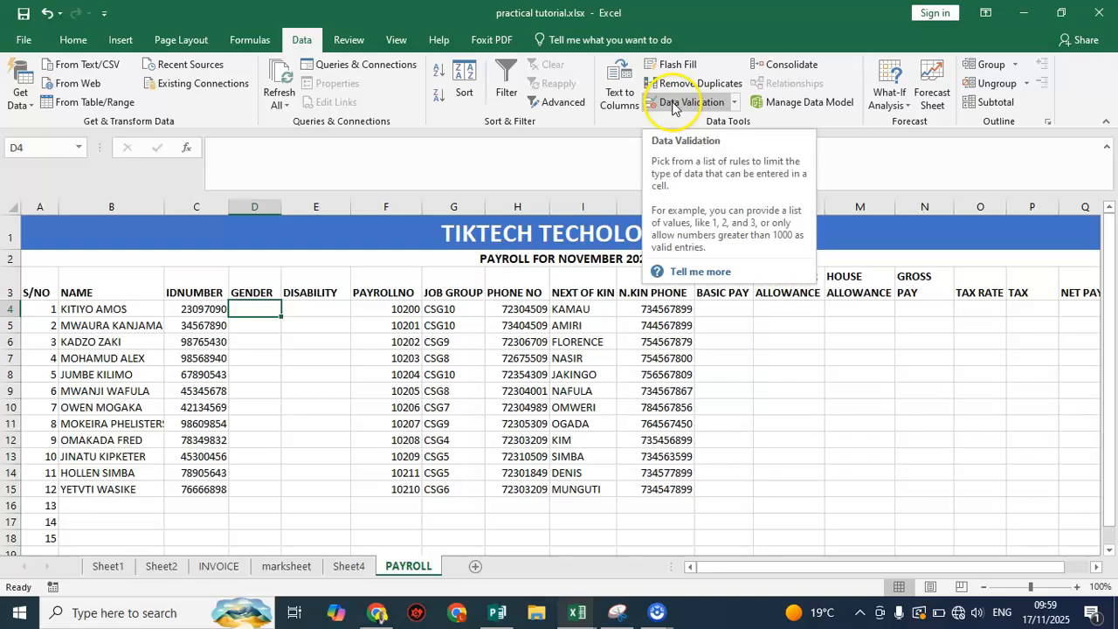
pyautogui.click(733, 104)
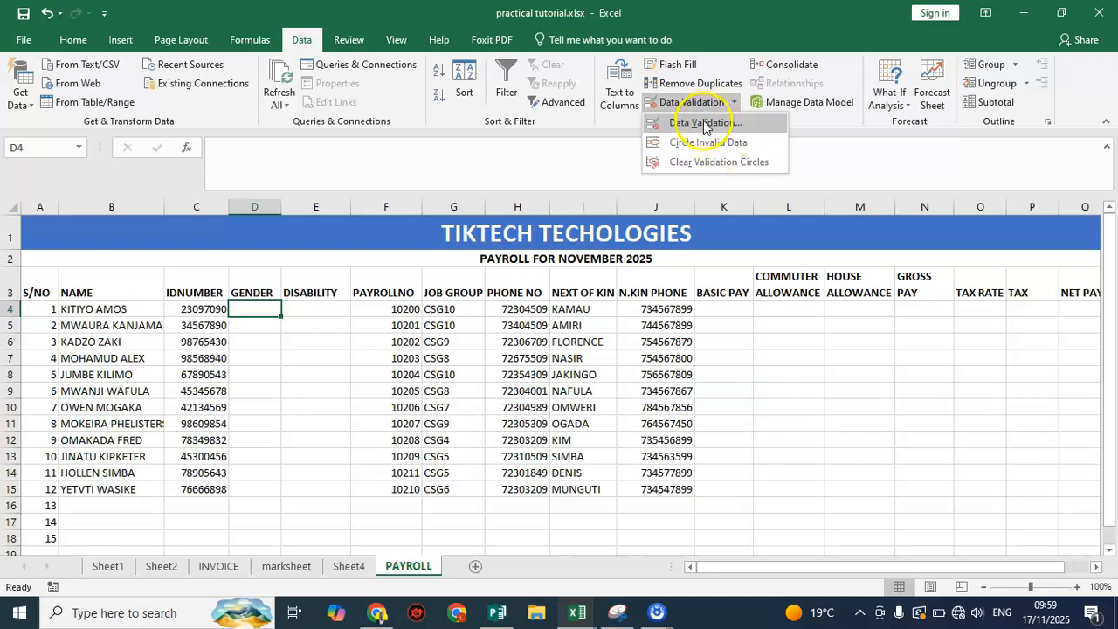
pyautogui.click(704, 122)
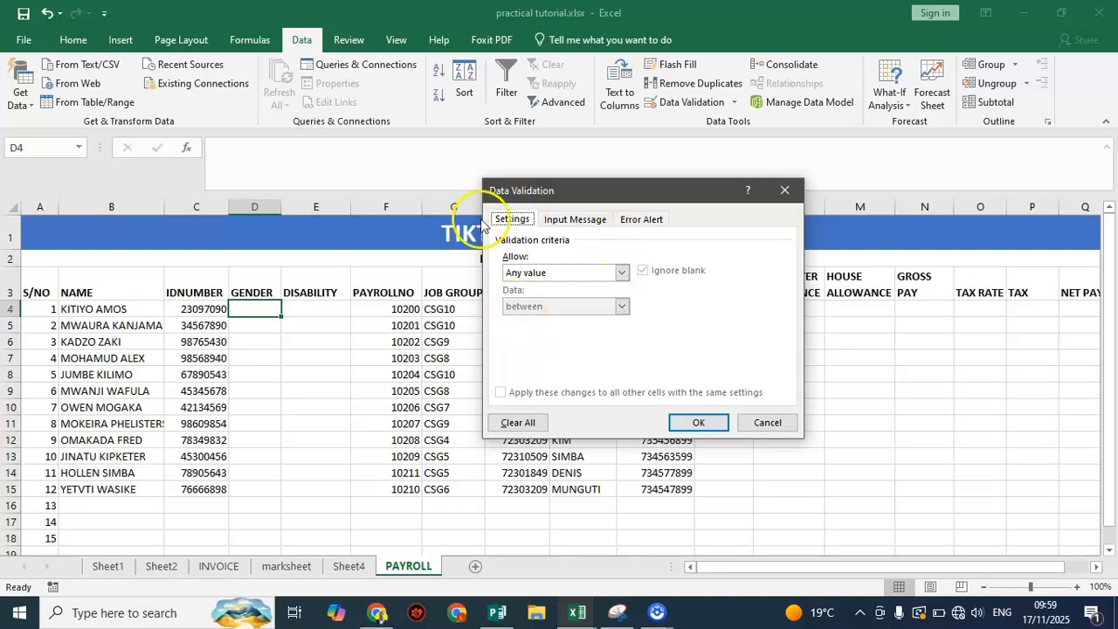
pyautogui.click(623, 274)
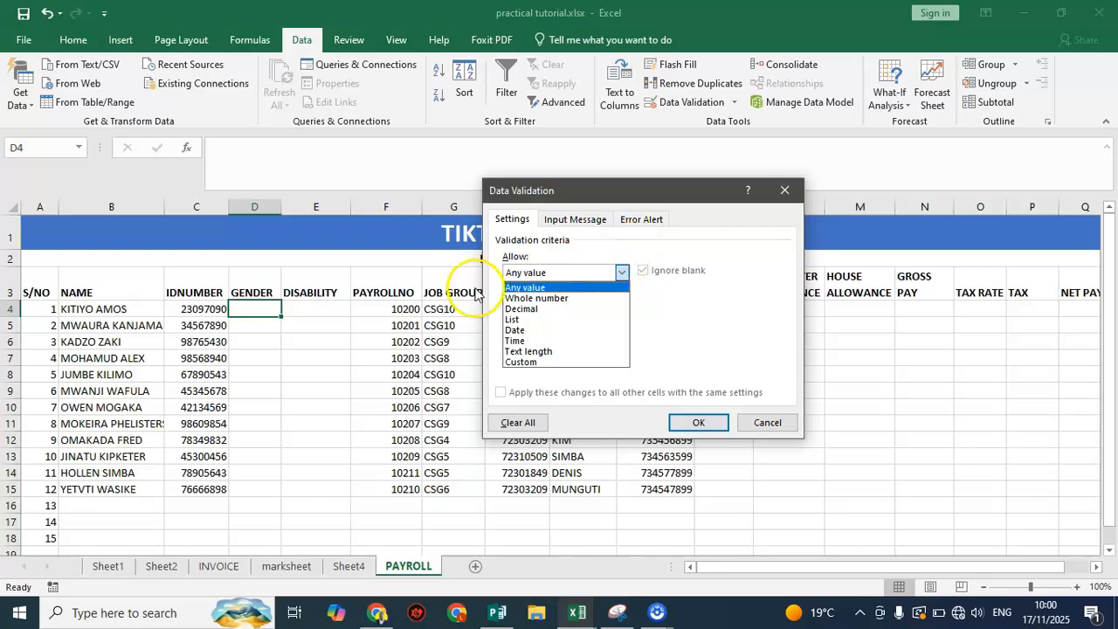
pyautogui.click(519, 319)
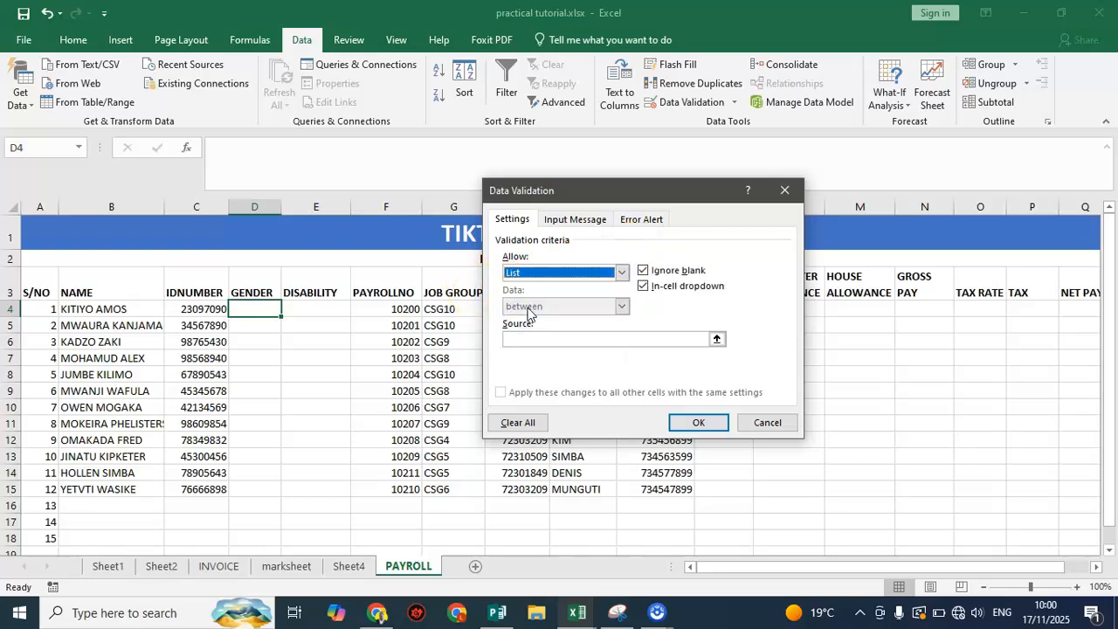
pyautogui.click(672, 341)
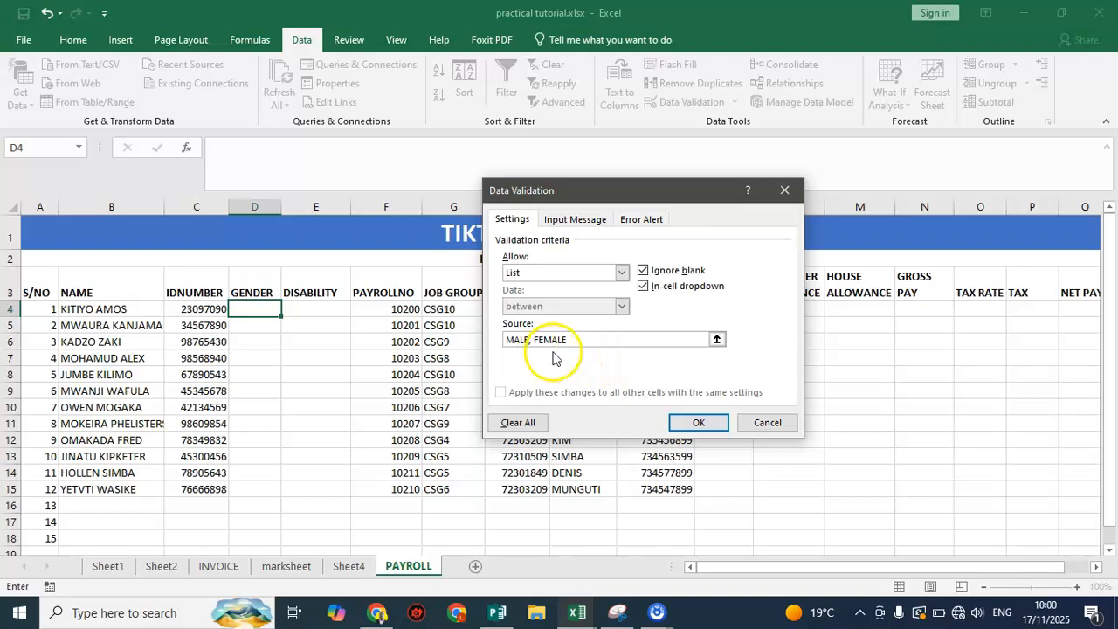
pyautogui.click(703, 420)
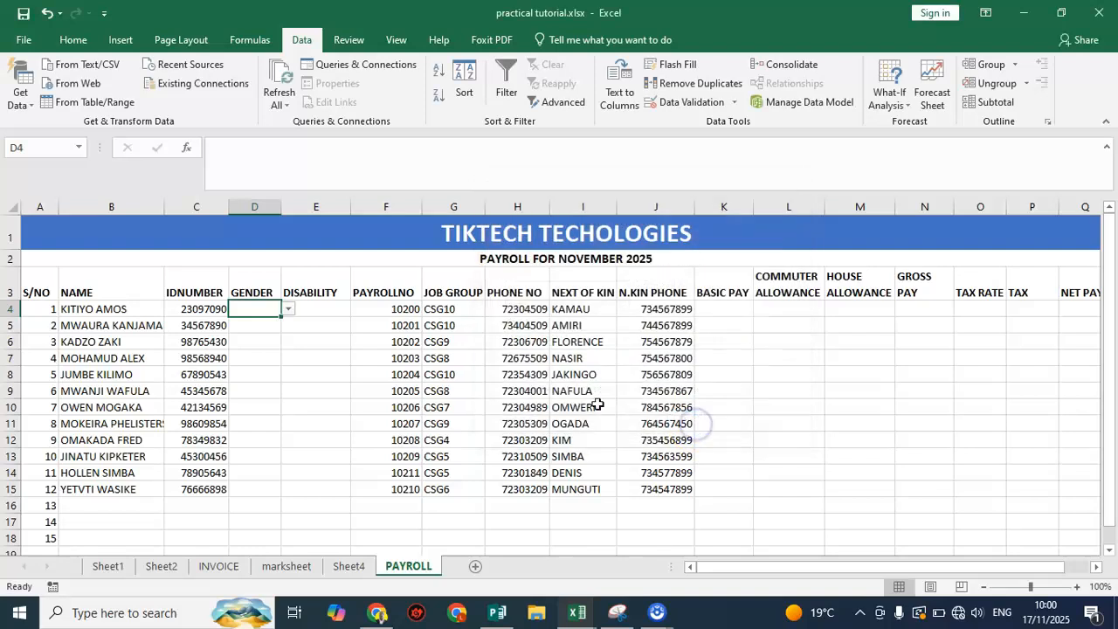
# Check the dropdown in D4 and fill its validation down the GENDER column through D15
pyautogui.click(288, 309)
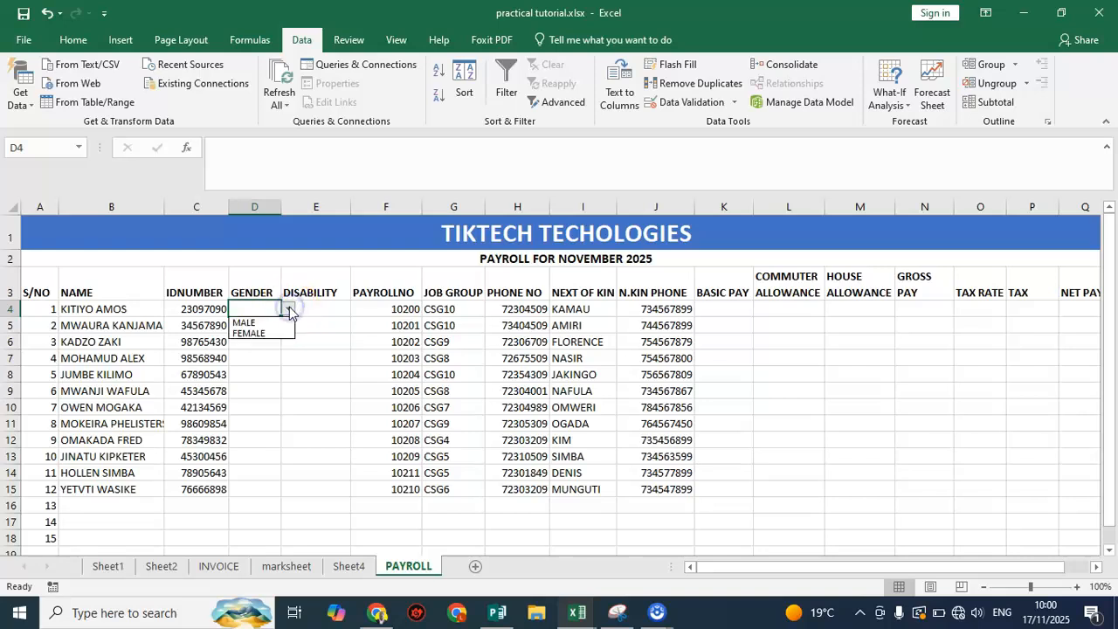
pyautogui.click(264, 353)
pyautogui.moveTo(281, 315); pyautogui.dragTo(282, 494)
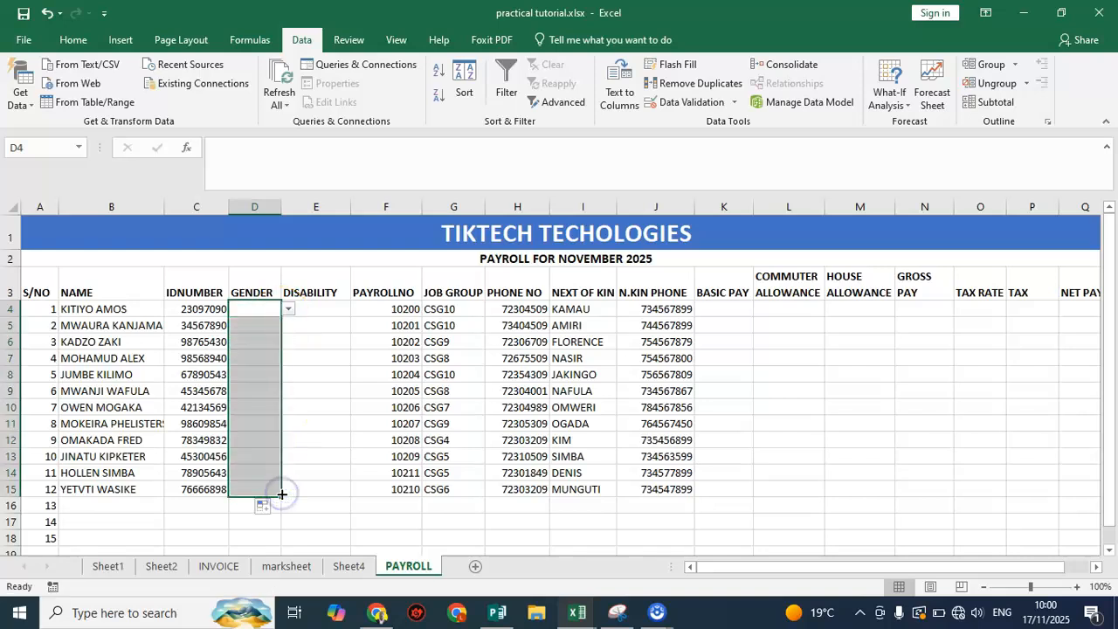
pyautogui.click(302, 360)
pyautogui.click(252, 324)
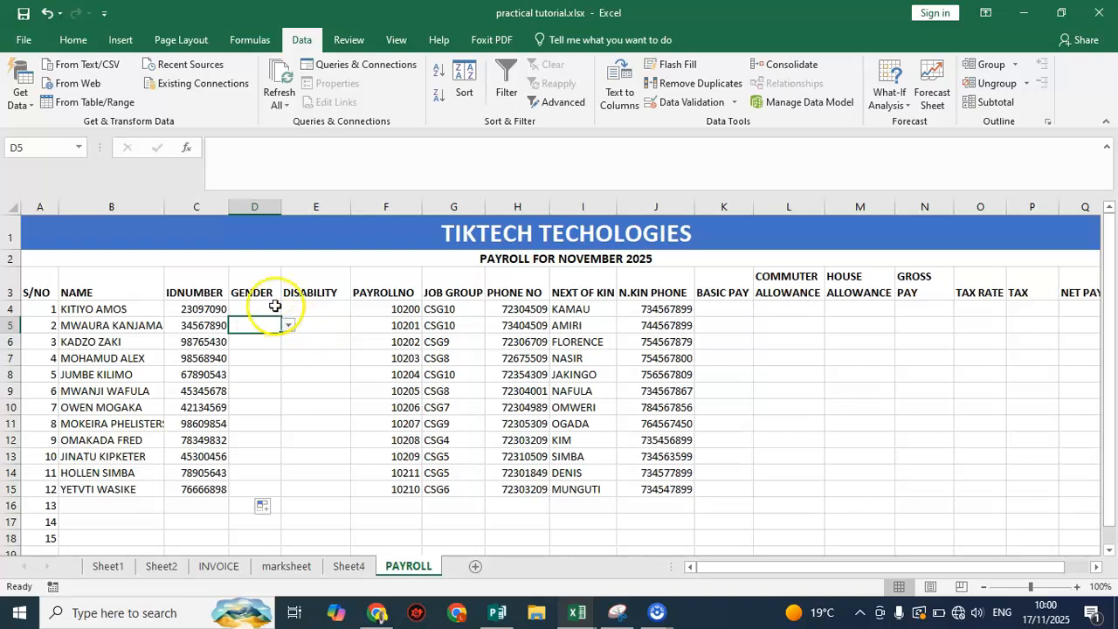
# Choose the gender from the dropdowns for rows 4 to 6: MALE in D4 and D5, FEMALE in D6
pyautogui.click(256, 309)
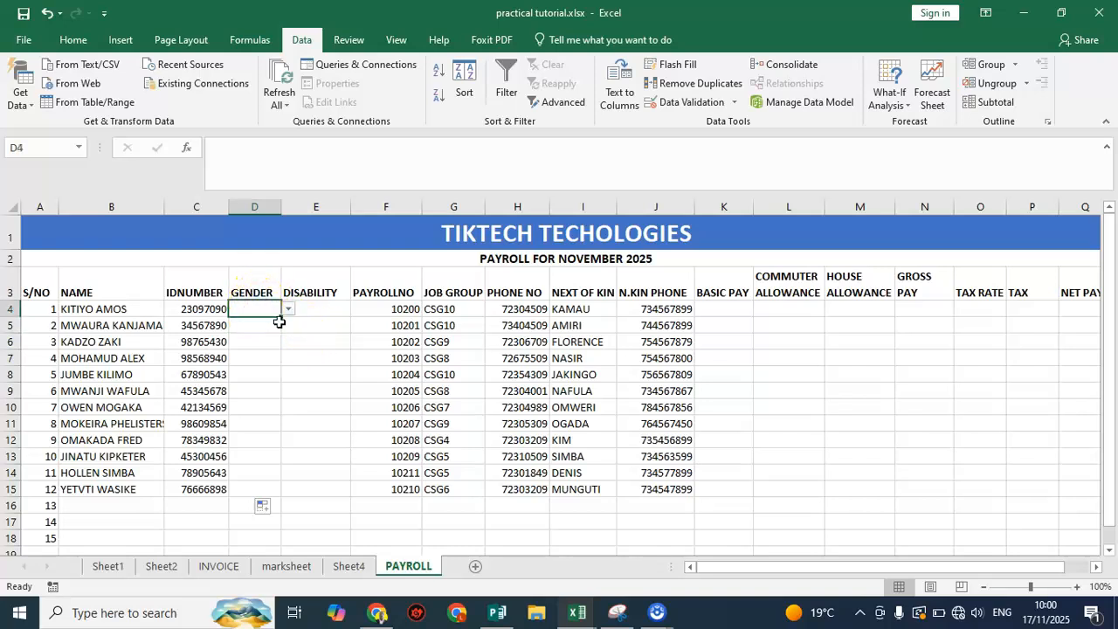
pyautogui.click(288, 309)
pyautogui.click(260, 324)
pyautogui.click(255, 330)
pyautogui.click(290, 327)
pyautogui.click(262, 340)
pyautogui.click(258, 344)
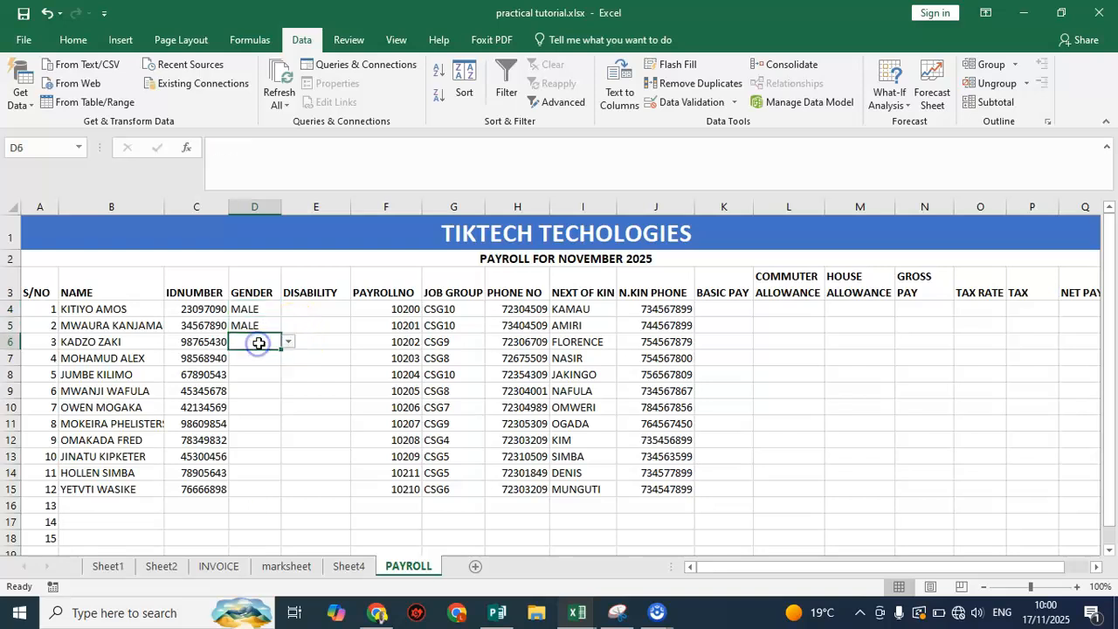
pyautogui.click(295, 339)
pyautogui.click(278, 347)
pyautogui.click(286, 343)
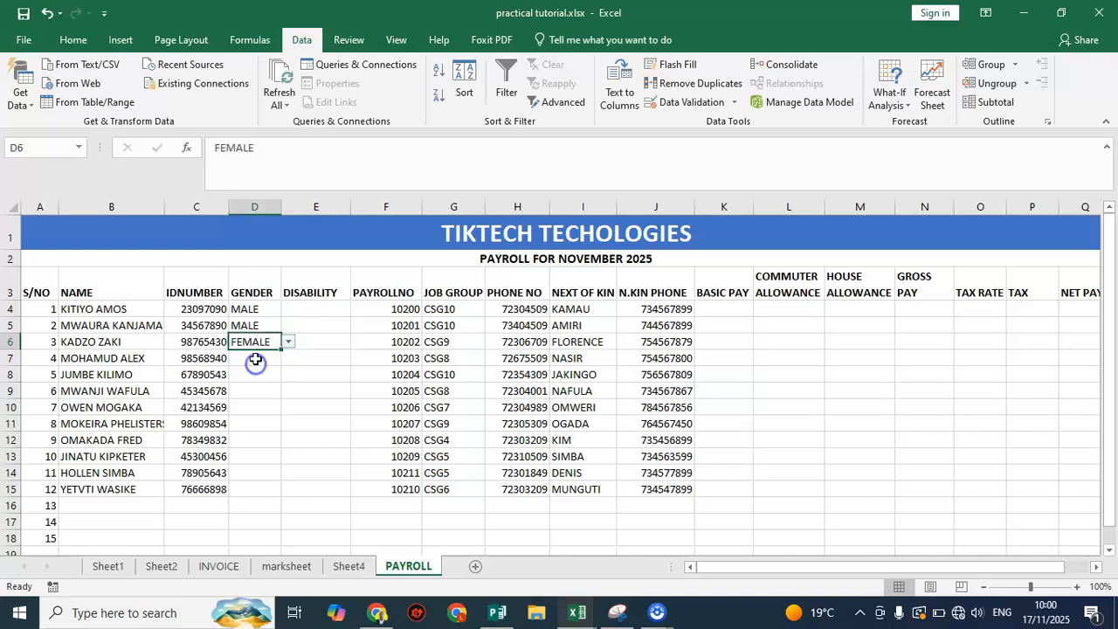
# Choose the gender for rows 7 to 10: MALE in D7, FEMALE in D8 and D9, MALE in D10
pyautogui.click(255, 359)
pyautogui.click(290, 360)
pyautogui.click(260, 367)
pyautogui.click(257, 374)
pyautogui.click(290, 375)
pyautogui.click(261, 396)
pyautogui.click(260, 391)
pyautogui.click(290, 392)
pyautogui.click(261, 412)
pyautogui.click(268, 406)
pyautogui.click(291, 408)
pyautogui.click(264, 420)
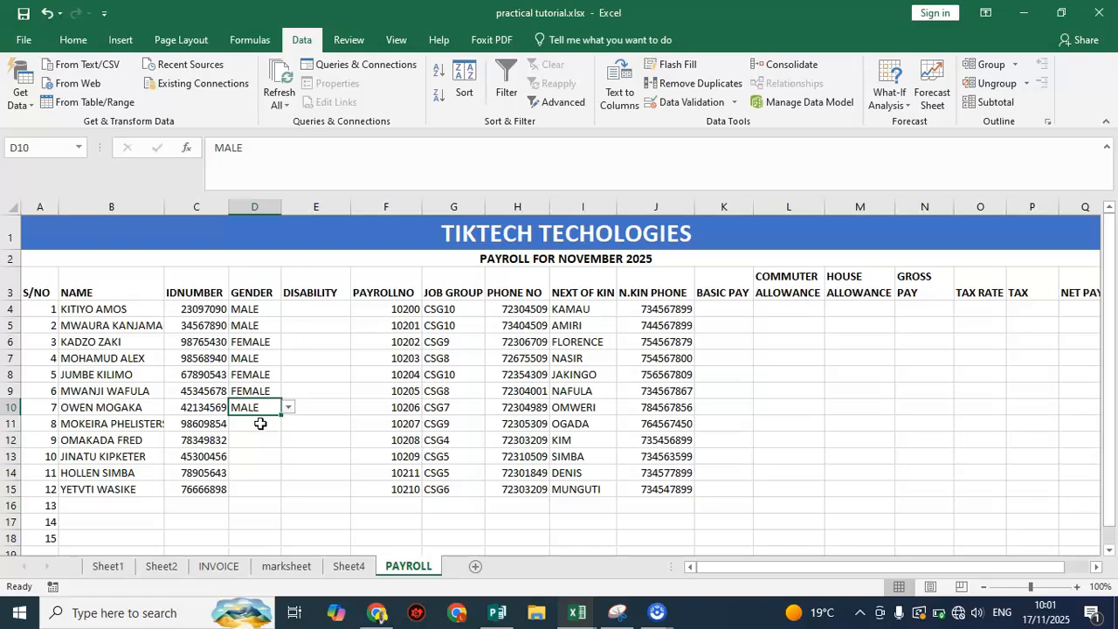
# Choose the gender for rows 11 to 13: FEMALE in D11, MALE in D12 and D13
pyautogui.click(259, 425)
pyautogui.click(291, 428)
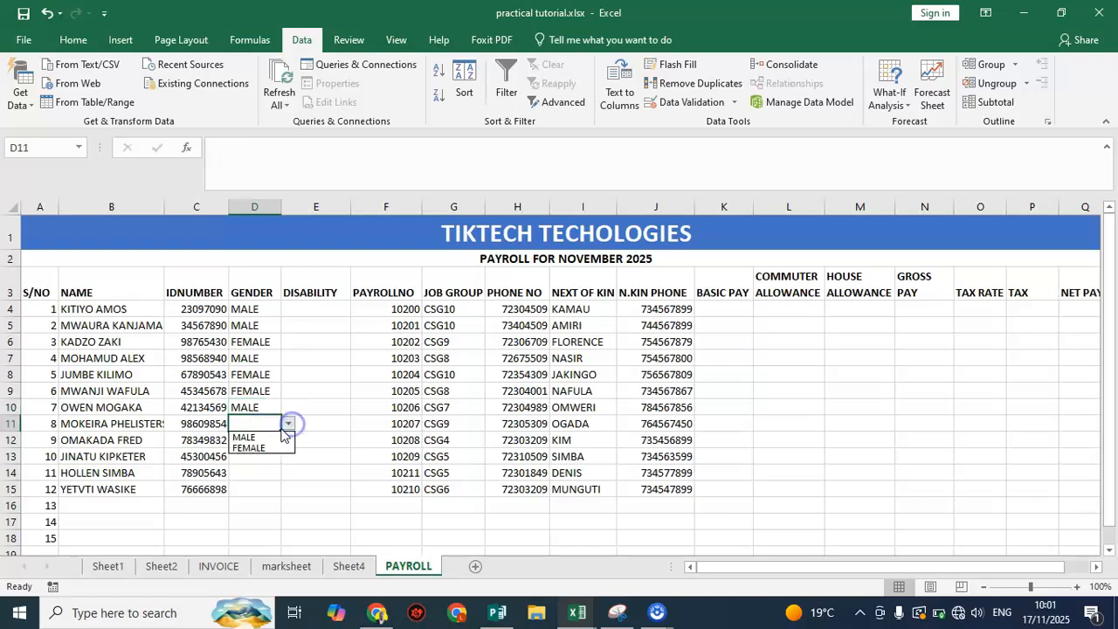
pyautogui.click(255, 443)
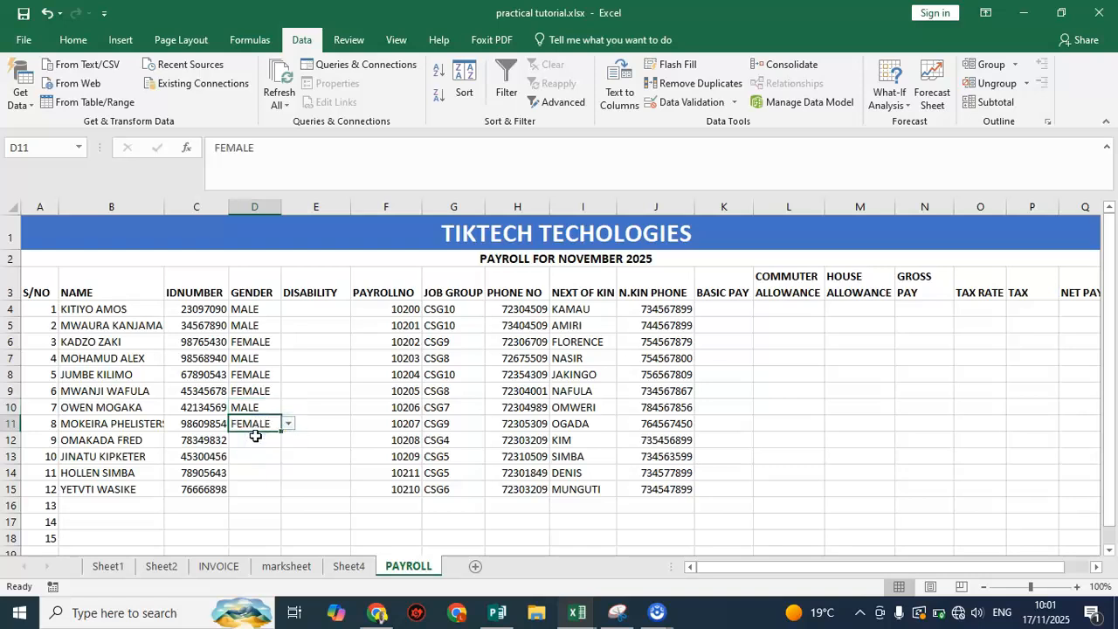
pyautogui.click(255, 437)
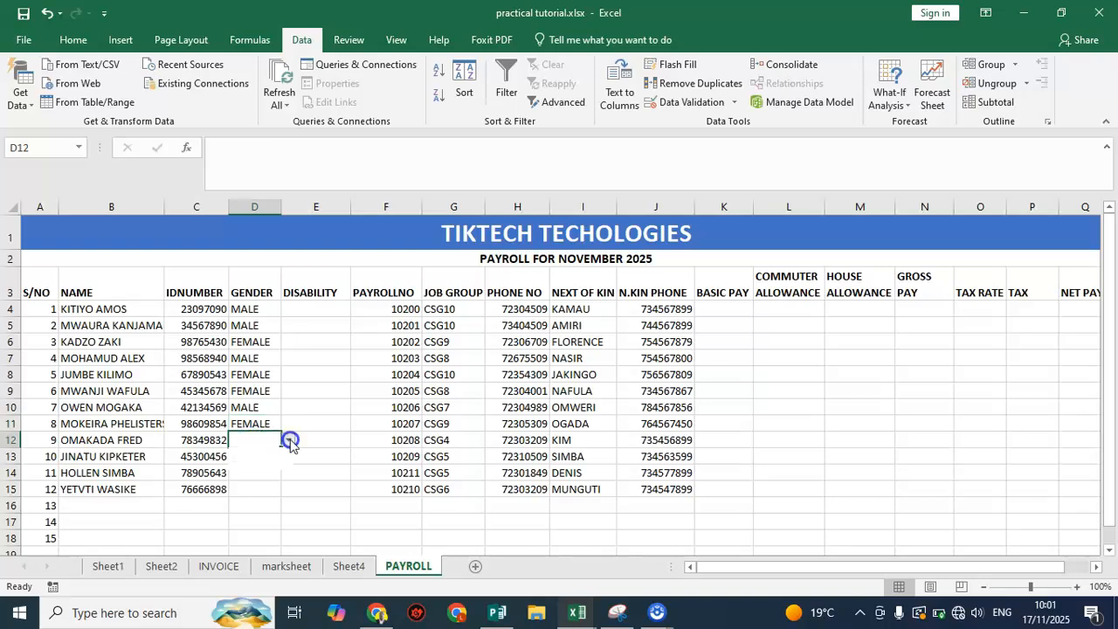
pyautogui.click(289, 440)
pyautogui.click(253, 453)
pyautogui.click(252, 458)
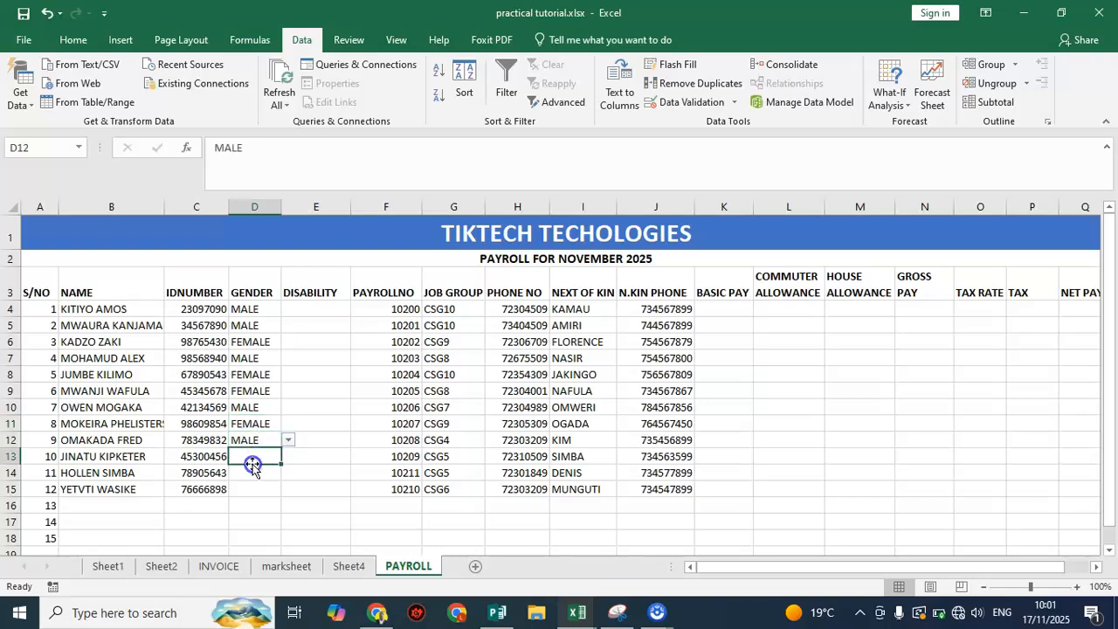
pyautogui.click(289, 456)
pyautogui.click(258, 467)
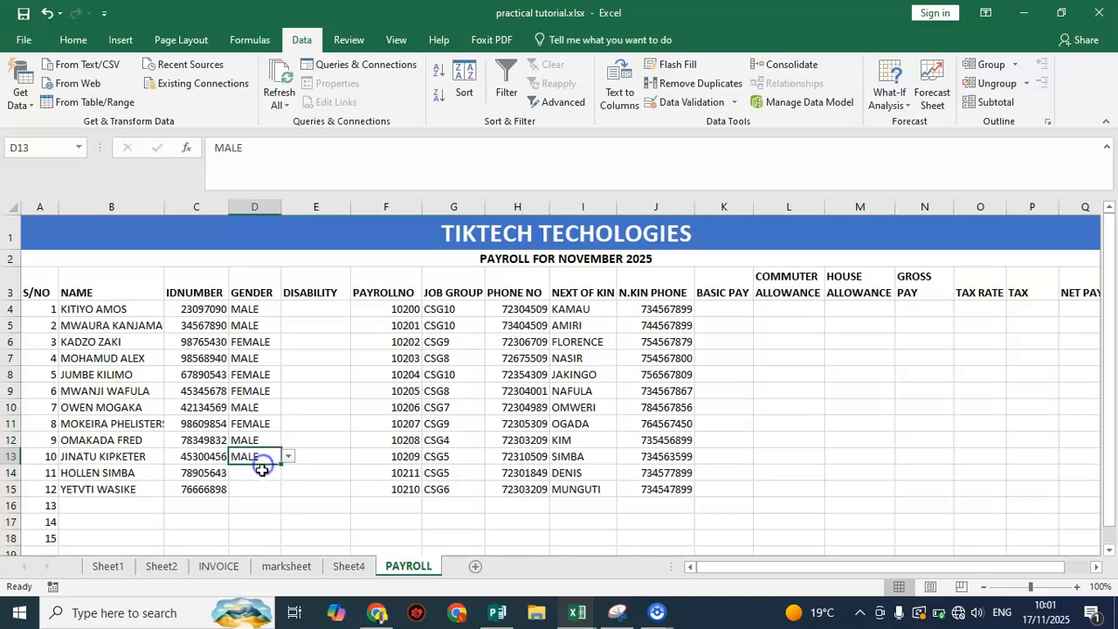
# Choose FEMALE in D14 and MALE in D15 to complete the GENDER column
pyautogui.click(274, 474)
pyautogui.click(289, 473)
pyautogui.click(254, 497)
pyautogui.click(254, 496)
pyautogui.click(289, 489)
pyautogui.click(254, 503)
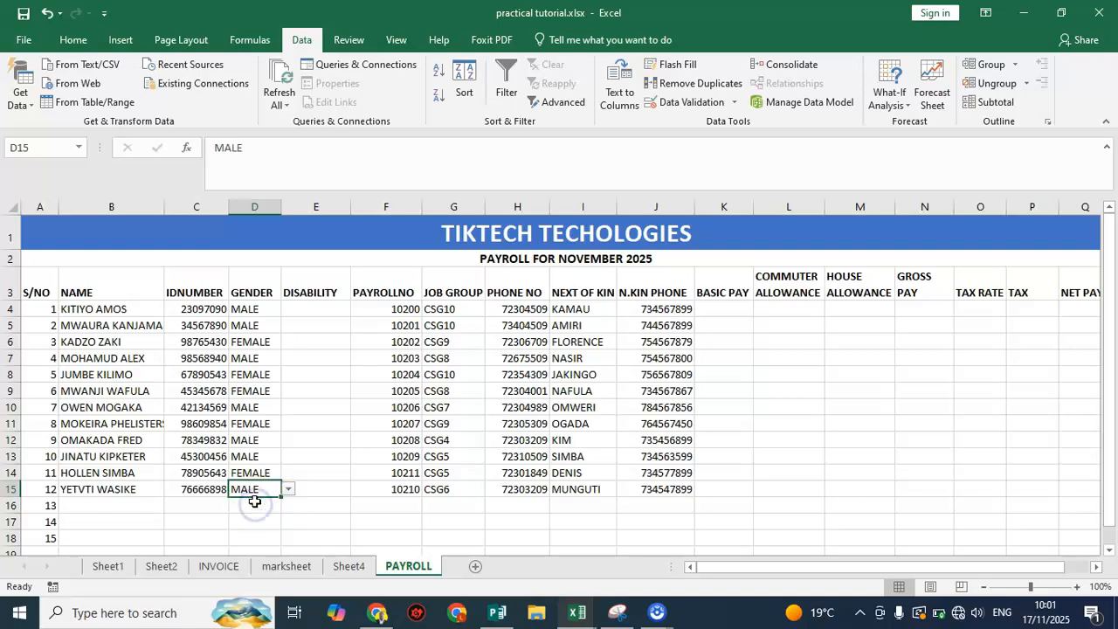
# Apply list data validation with the source YES,NO to the first DISABILITY cell, E4, and choose YES there
pyautogui.click(333, 308)
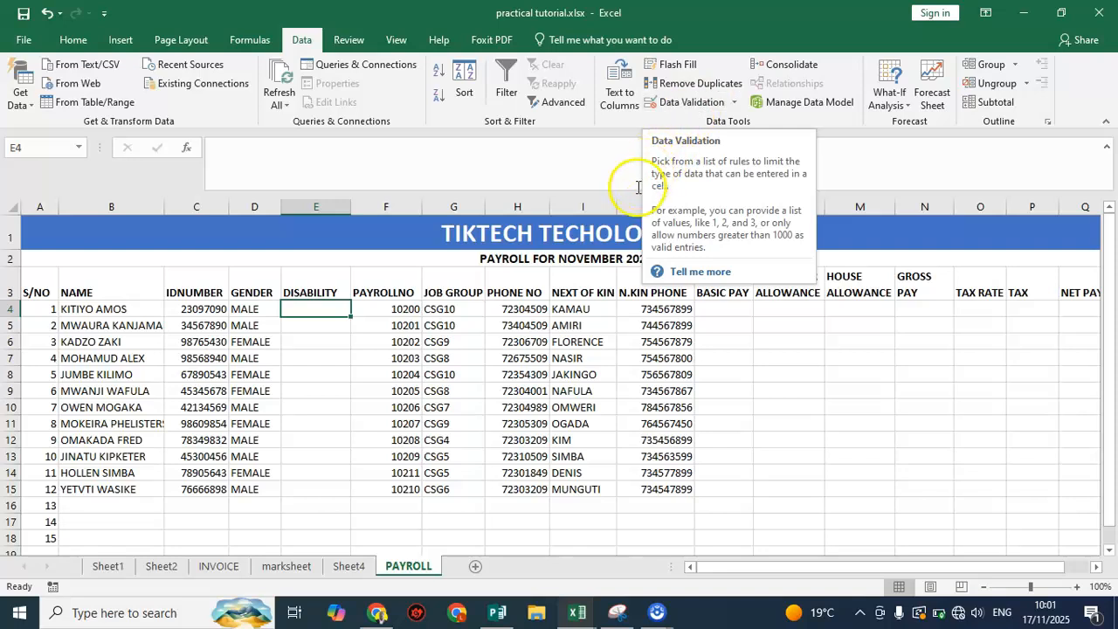
pyautogui.click(694, 104)
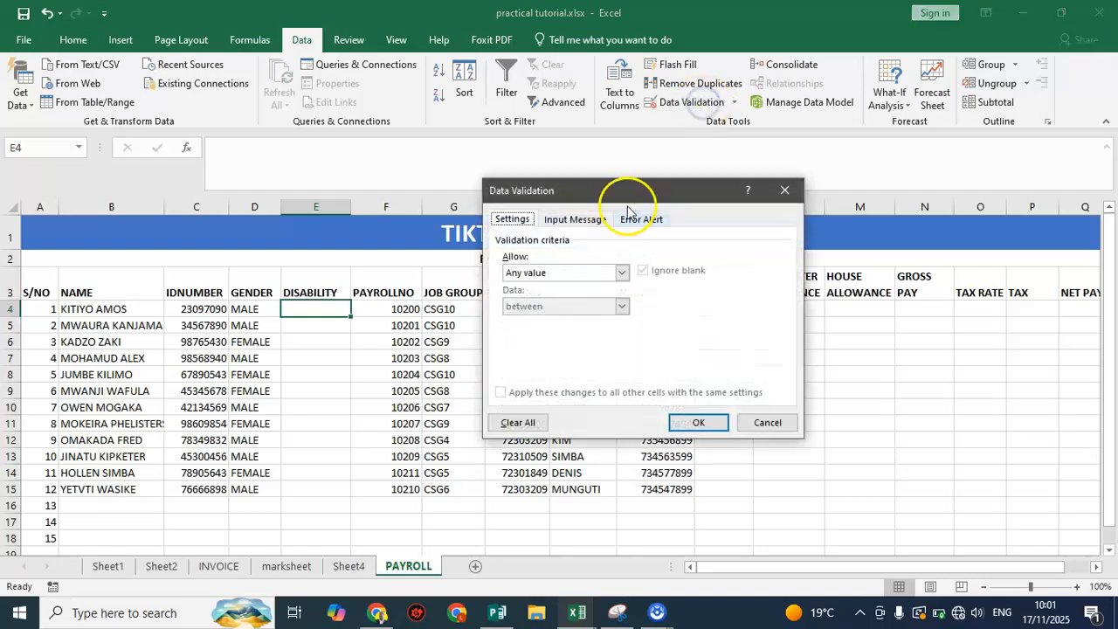
pyautogui.click(622, 272)
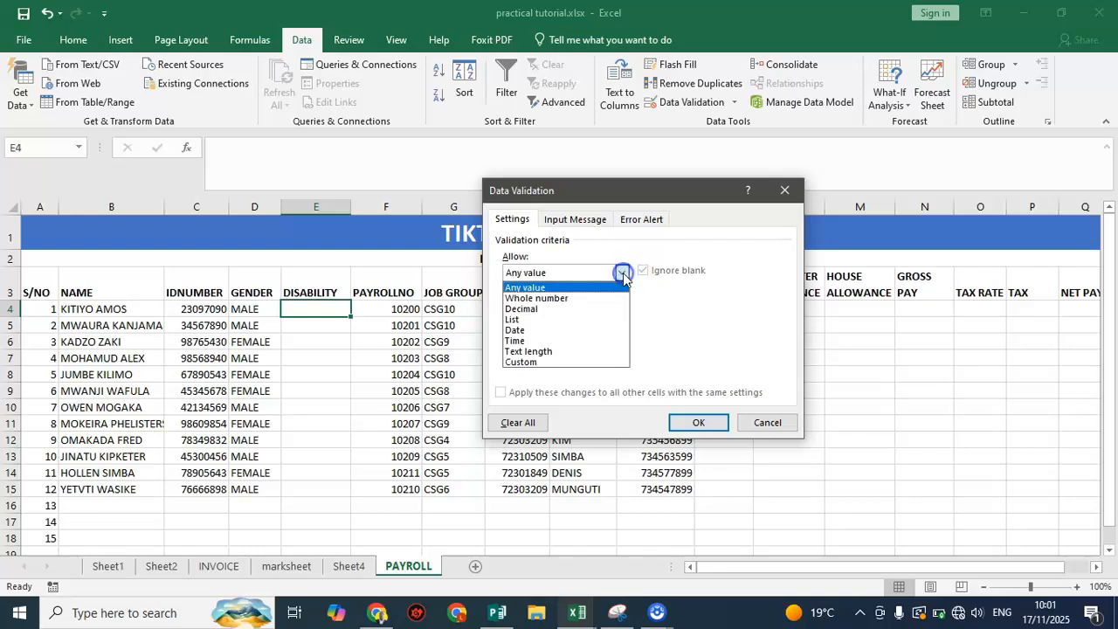
pyautogui.click(539, 320)
pyautogui.click(529, 339)
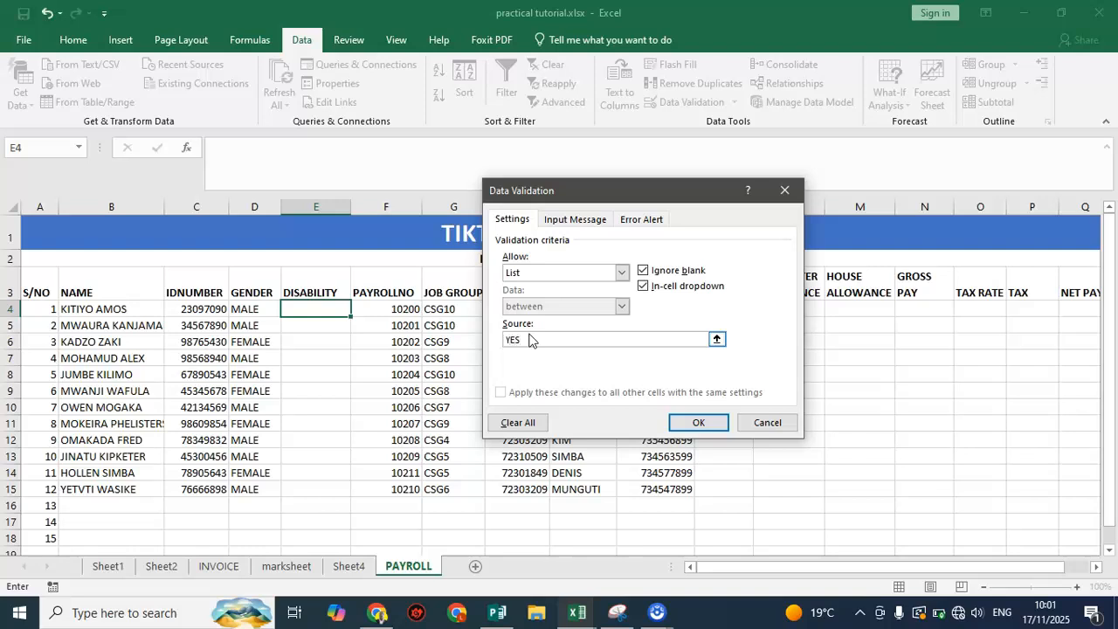
pyautogui.write('YES,NO')
pyautogui.click(698, 422)
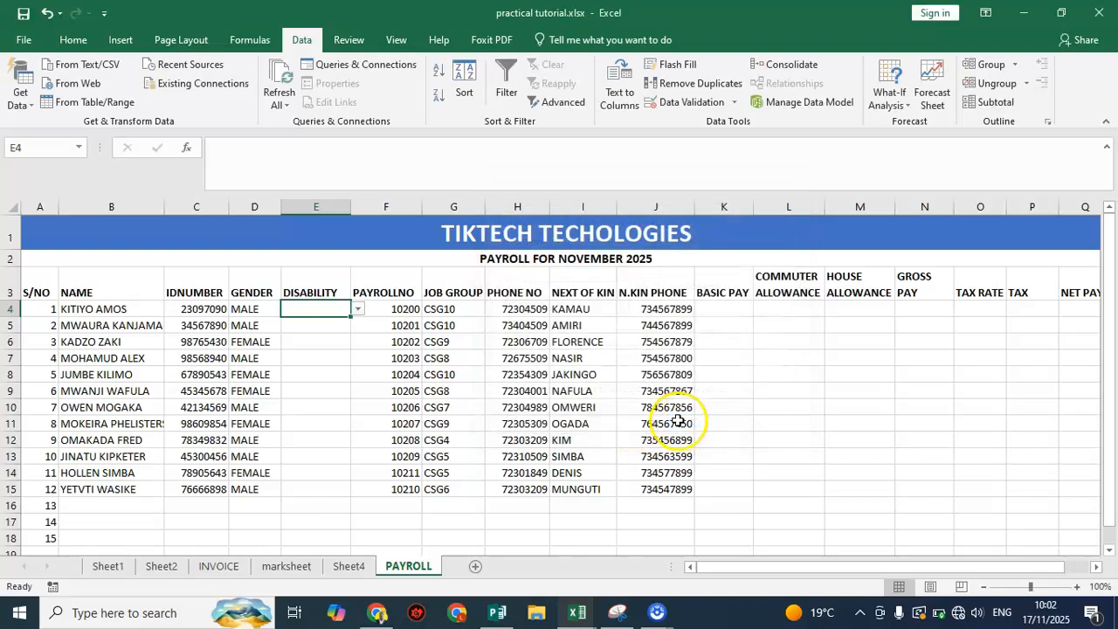
pyautogui.click(357, 309)
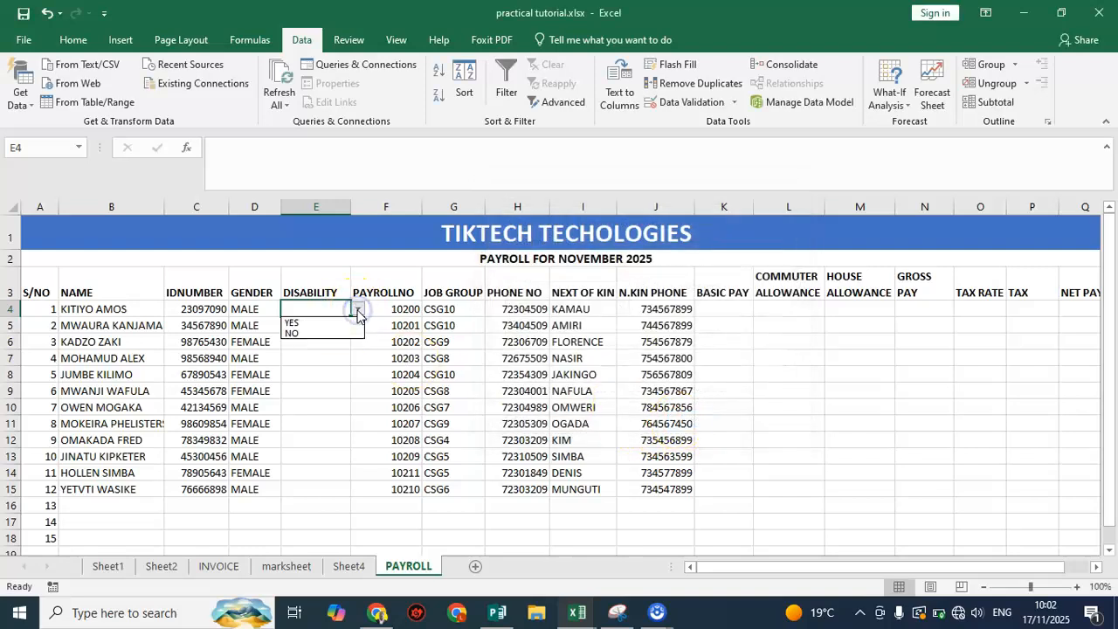
pyautogui.click(314, 323)
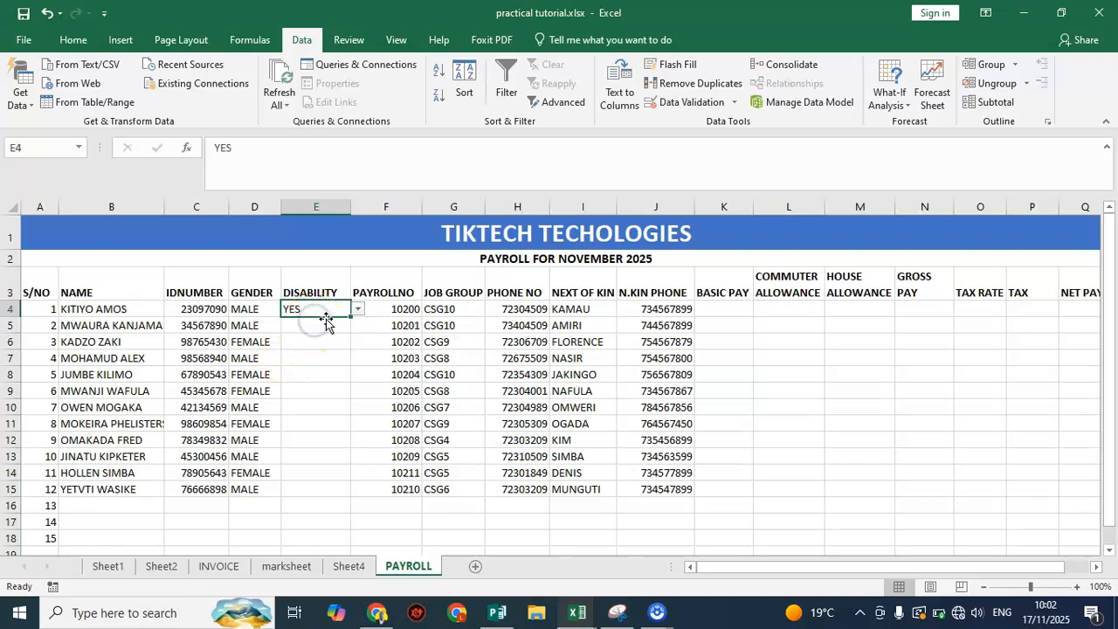
# Fill the YES entry and its dropdown validation from E4 down the DISABILITY column to E15
pyautogui.click(327, 321)
pyautogui.click(345, 312)
pyautogui.moveTo(351, 318); pyautogui.dragTo(360, 495)
# Choose NO in the DISABILITY cells E5, E7 and E10
pyautogui.click(326, 323)
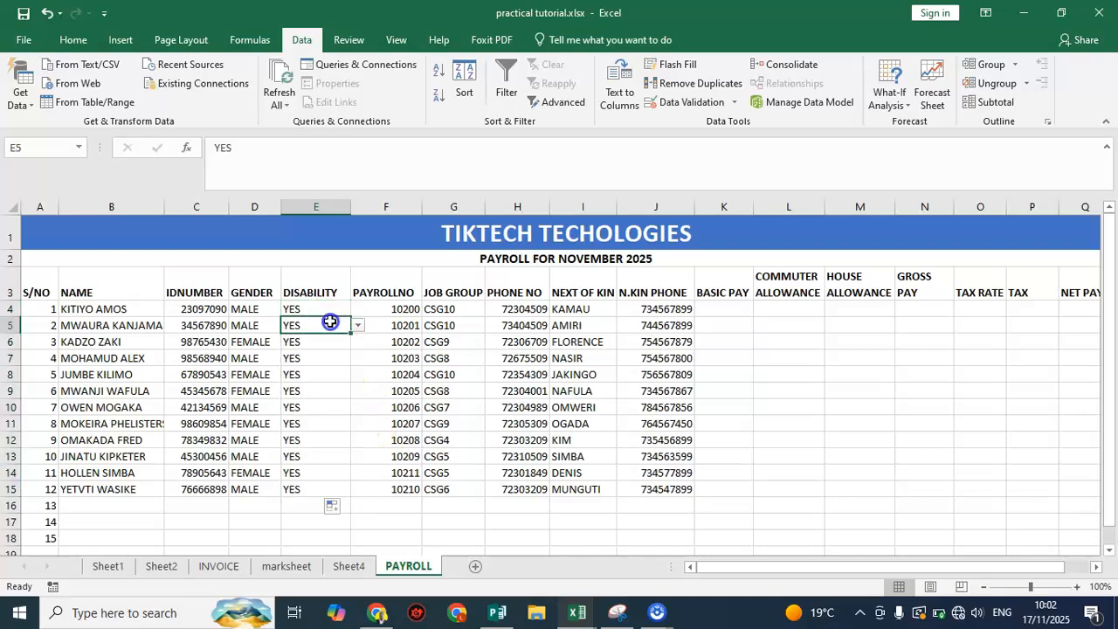
pyautogui.click(357, 325)
pyautogui.click(331, 350)
pyautogui.click(326, 352)
pyautogui.click(357, 358)
pyautogui.click(336, 382)
pyautogui.click(337, 406)
pyautogui.click(357, 407)
pyautogui.click(334, 432)
# Choose NO in the DISABILITY cells E12 and E14
pyautogui.click(336, 440)
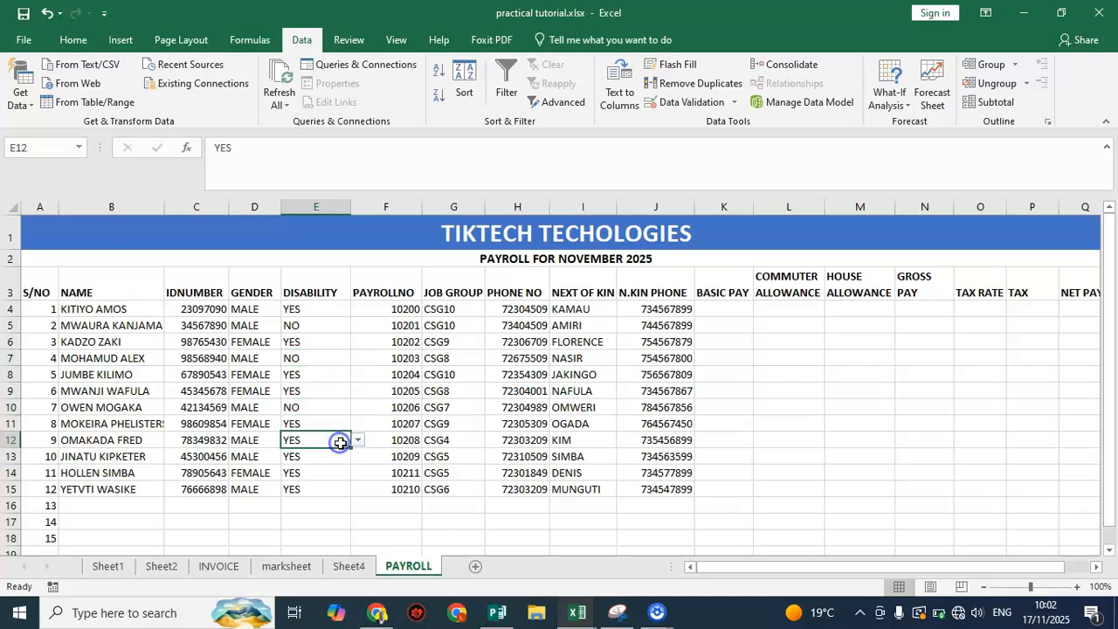
pyautogui.click(357, 440)
pyautogui.click(336, 462)
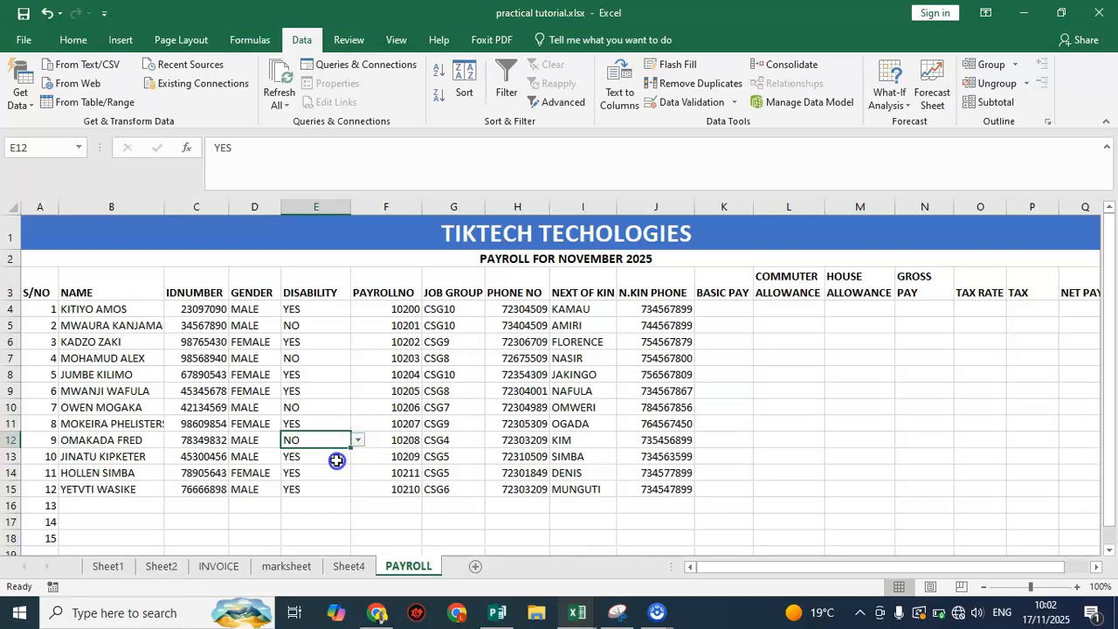
pyautogui.click(337, 469)
pyautogui.click(357, 472)
pyautogui.click(332, 497)
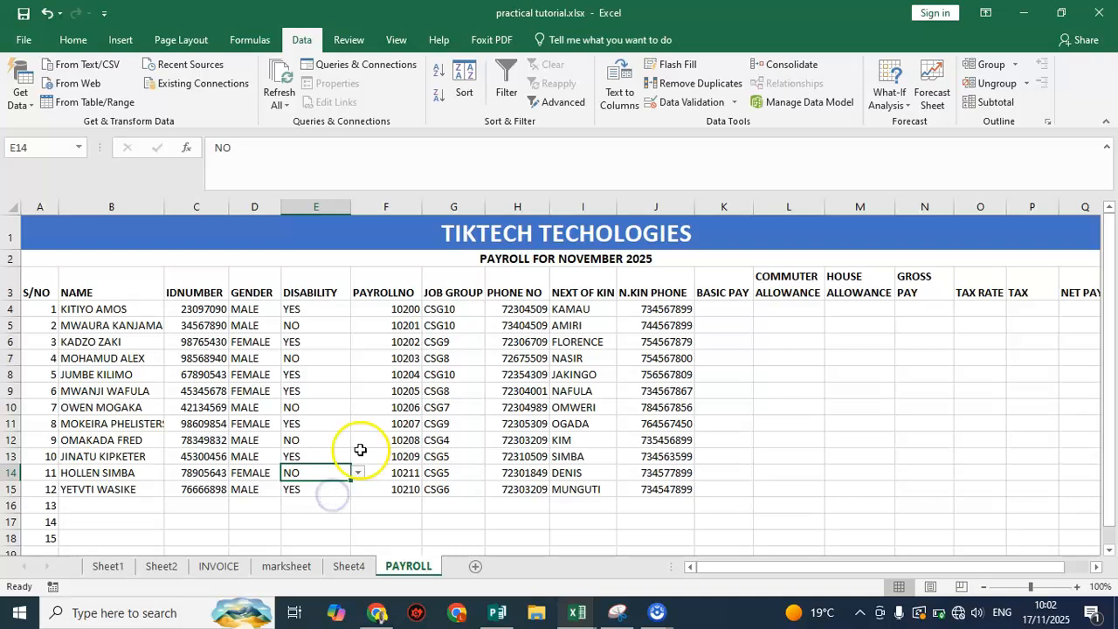
pyautogui.click(375, 324)
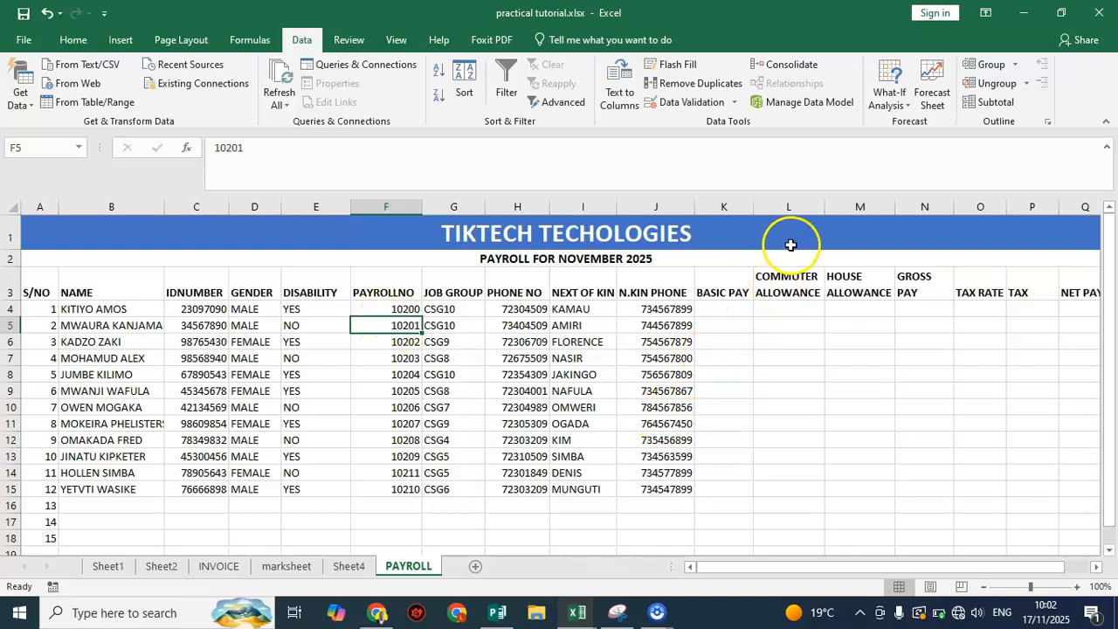
pyautogui.click(737, 306)
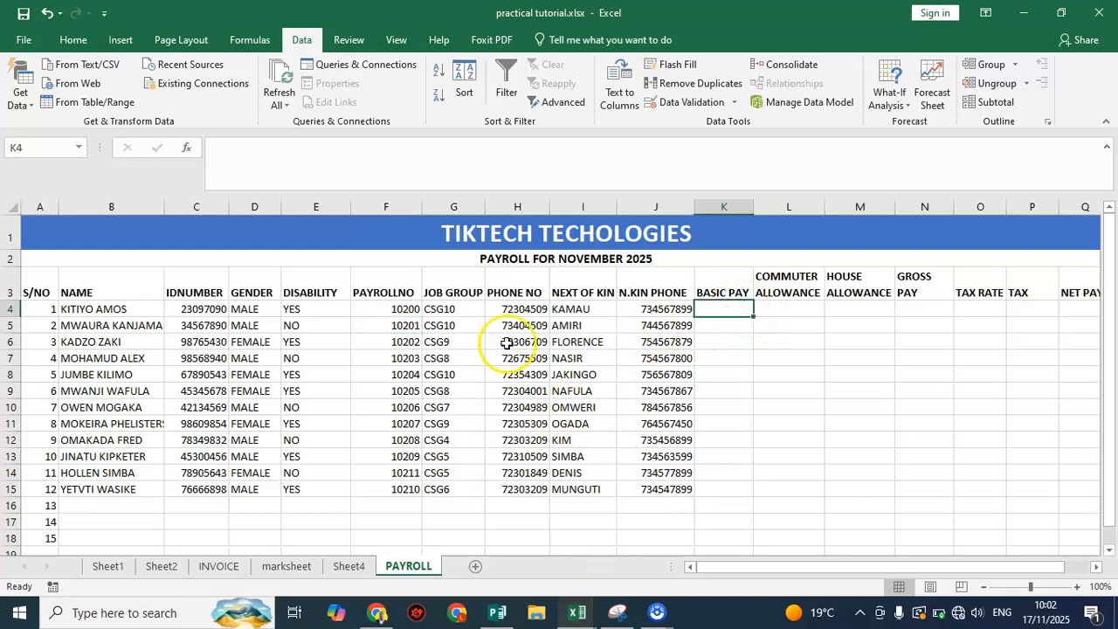
pyautogui.click(309, 270)
pyautogui.click(300, 309)
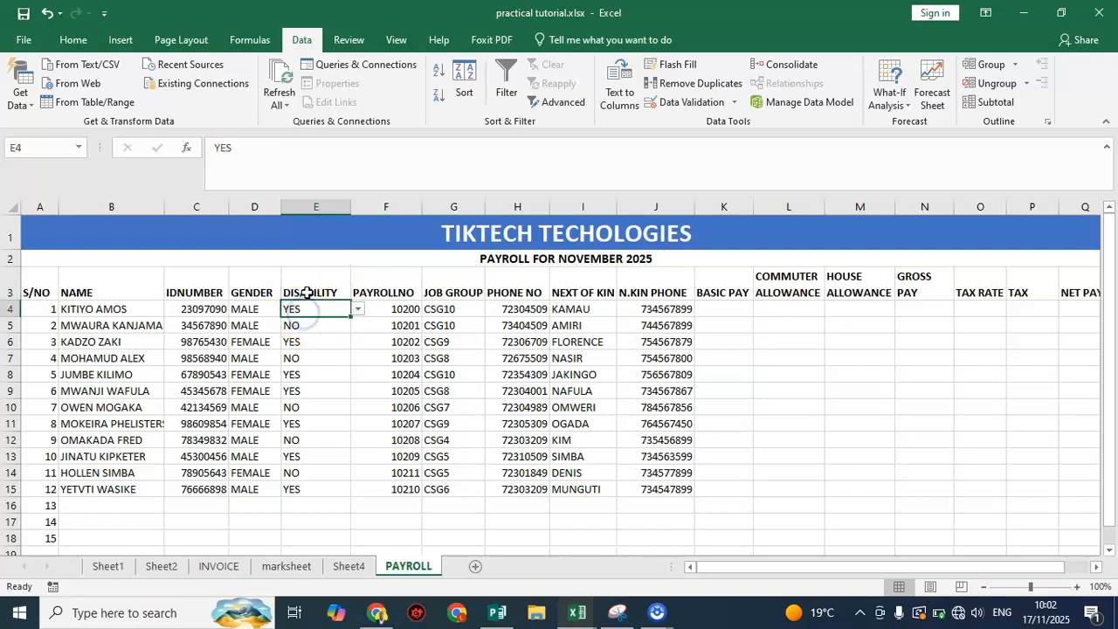
# Highlight the DISABILITY column from its header to the last employee, E3:E15, with a yellow fill
pyautogui.moveTo(310, 284); pyautogui.dragTo(317, 486)
pyautogui.click(79, 40)
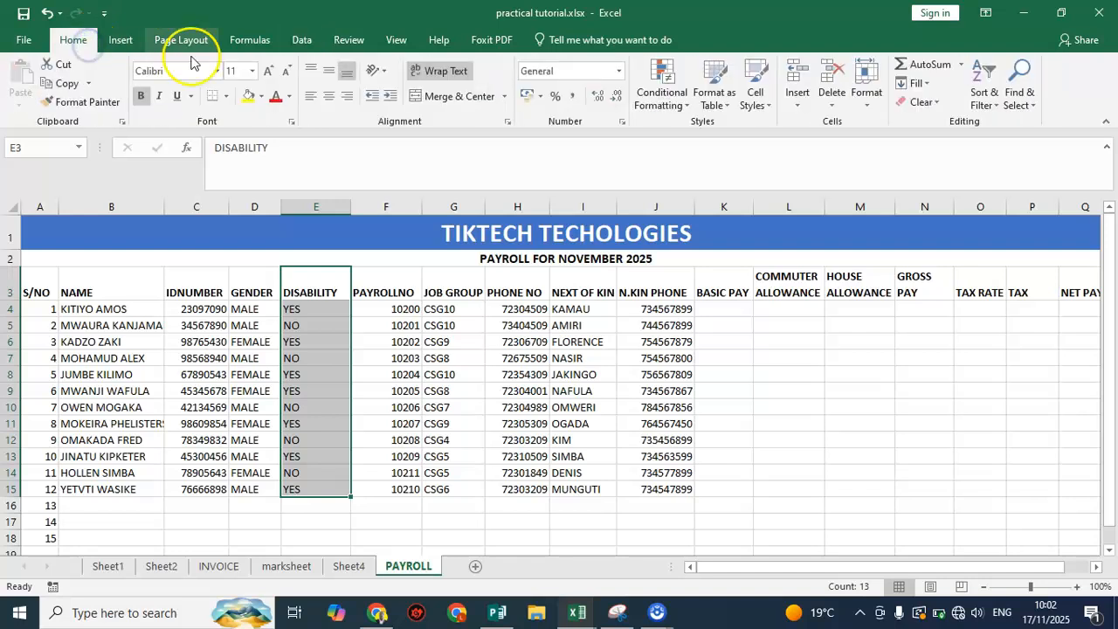
pyautogui.click(249, 97)
pyautogui.click(315, 324)
pyautogui.moveTo(311, 287); pyautogui.dragTo(319, 487)
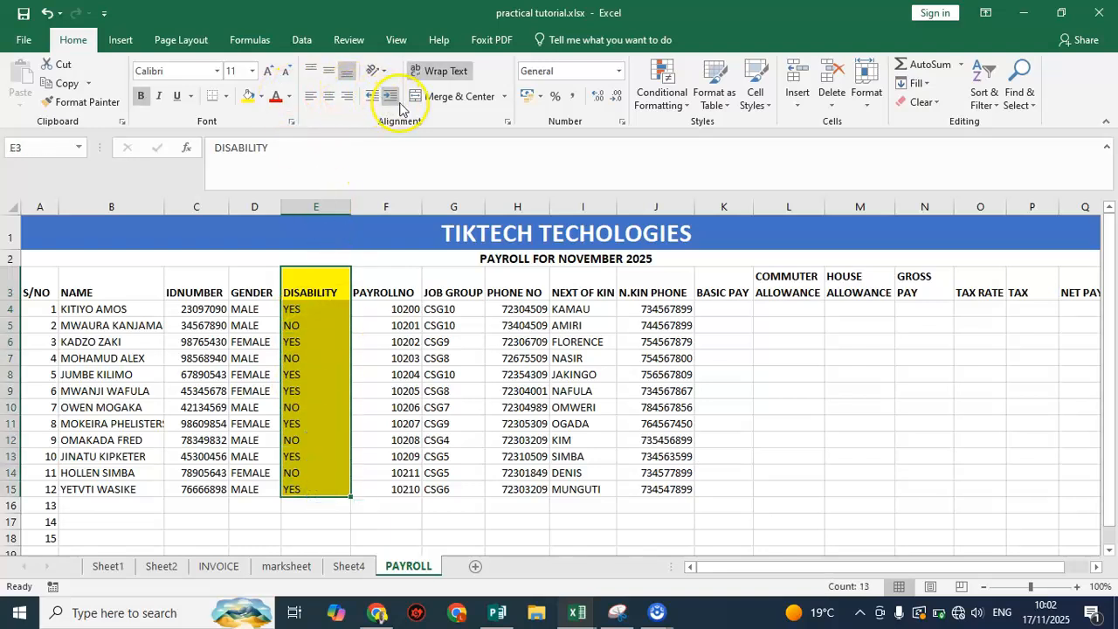
pyautogui.click(381, 391)
# Convert the payroll range A3:Q15 into a table with headers
pyautogui.moveTo(35, 288); pyautogui.dragTo(1083, 489)
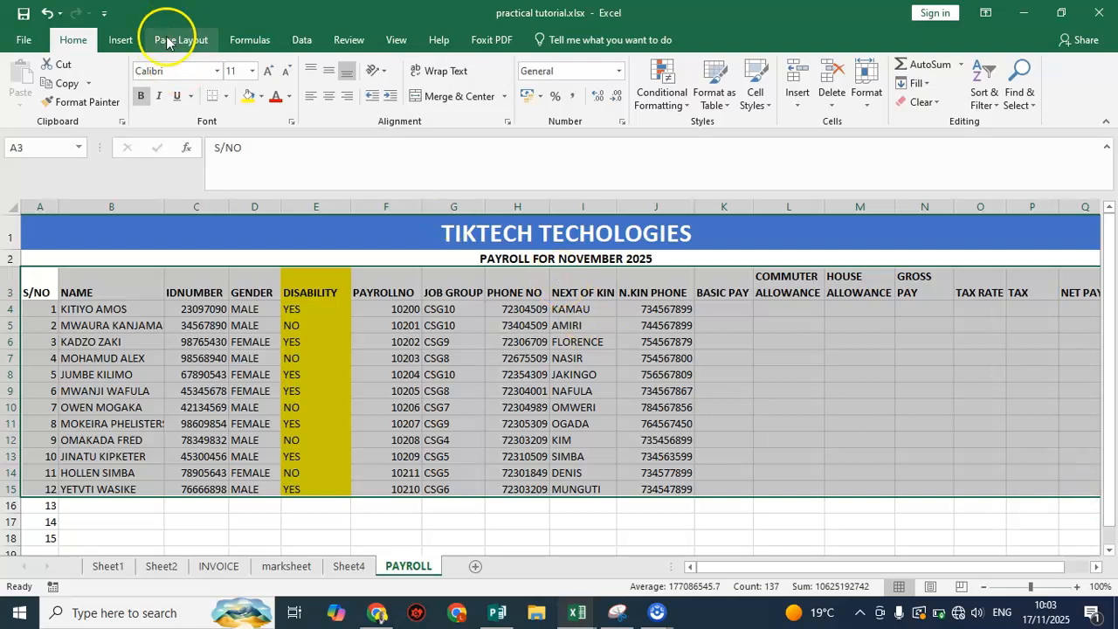
pyautogui.click(122, 40)
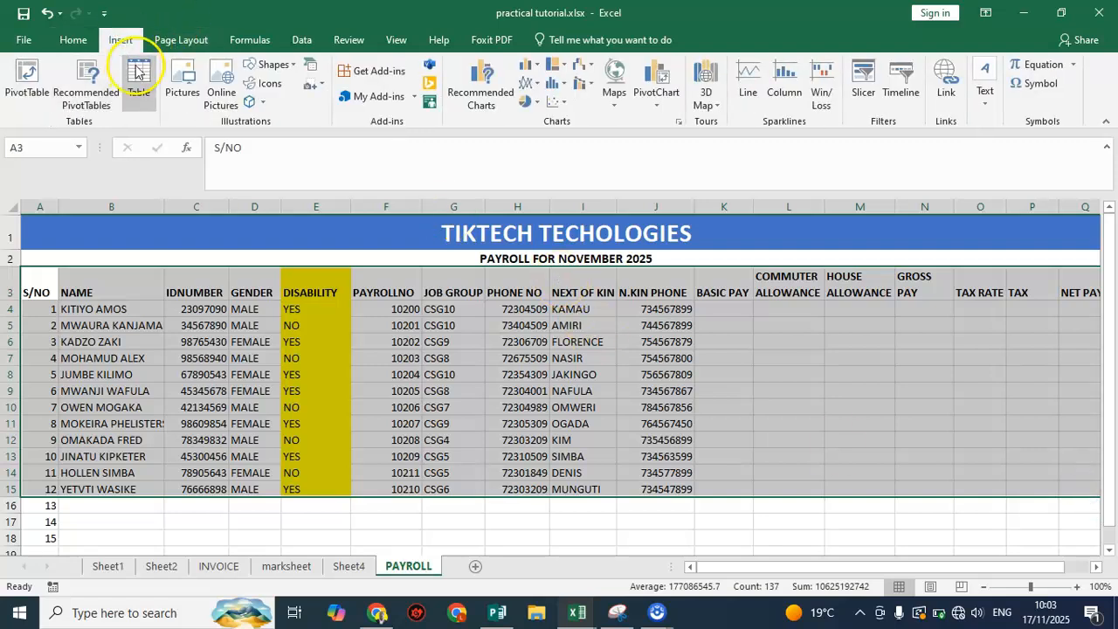
pyautogui.click(138, 77)
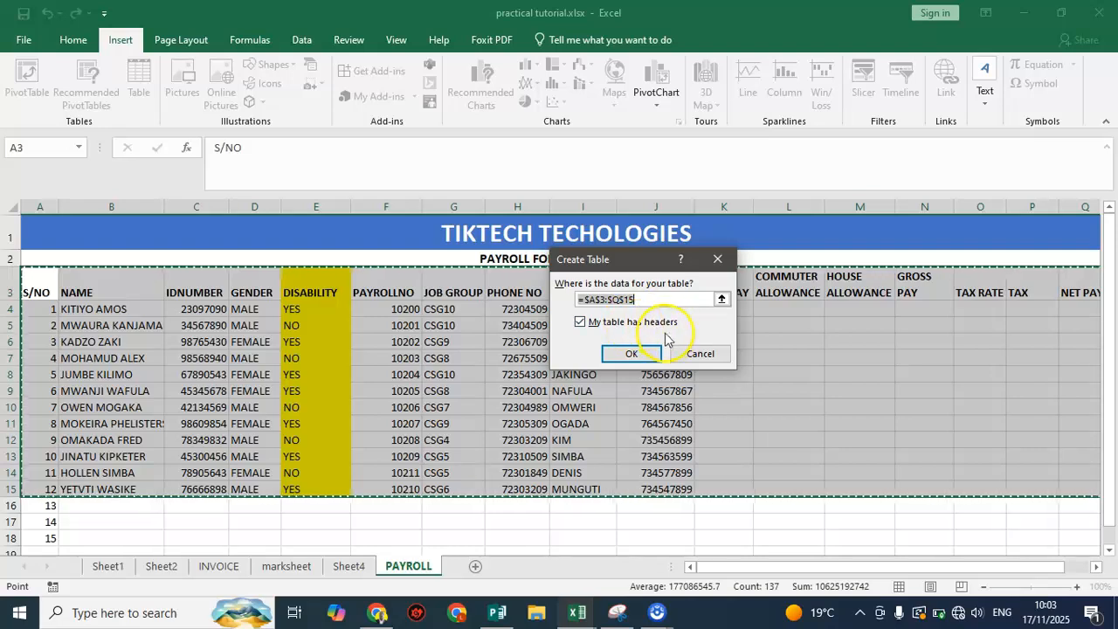
pyautogui.click(633, 354)
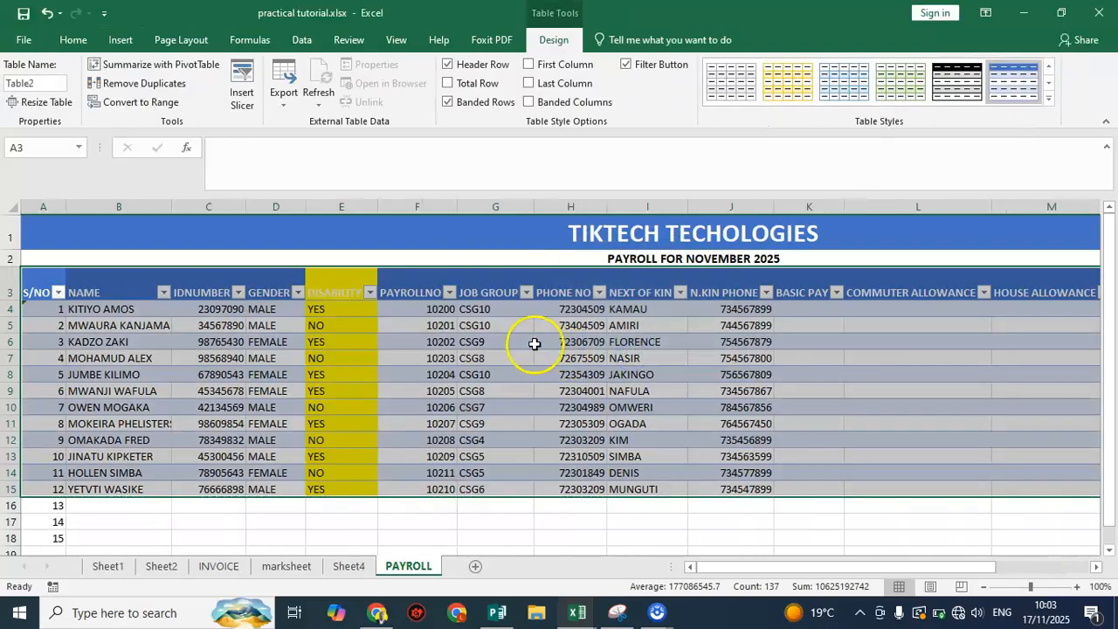
pyautogui.click(529, 341)
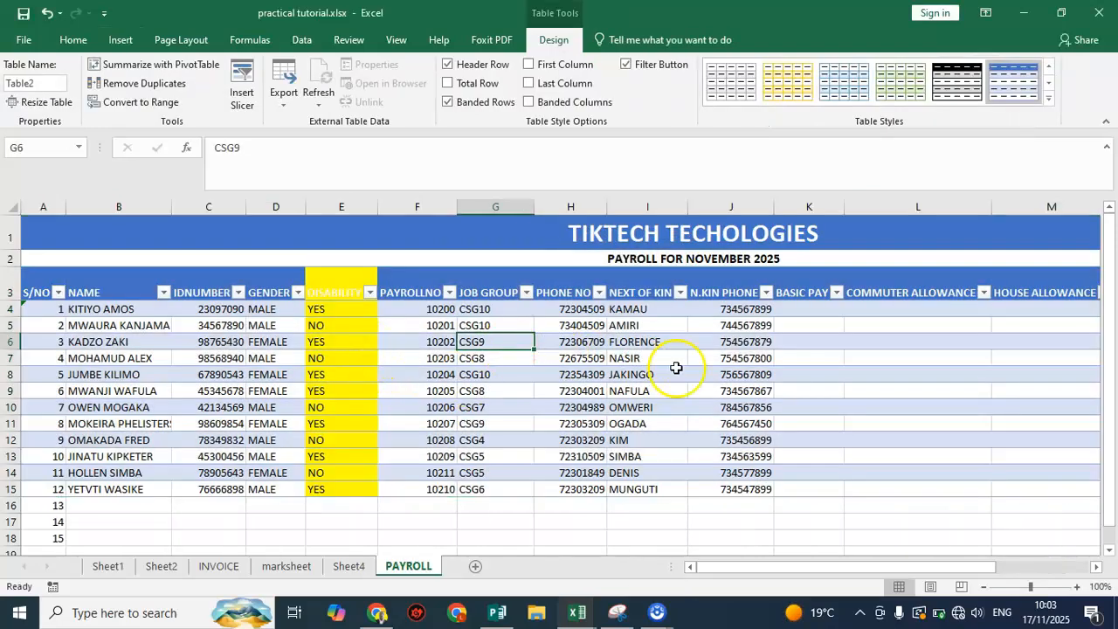
pyautogui.click(874, 322)
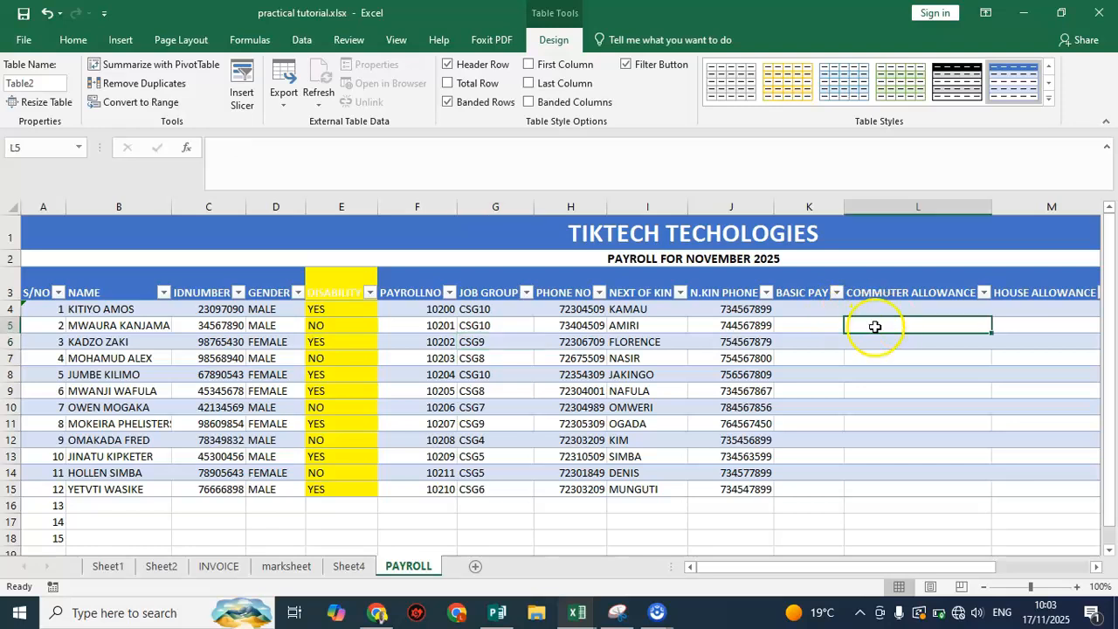
pyautogui.click(817, 323)
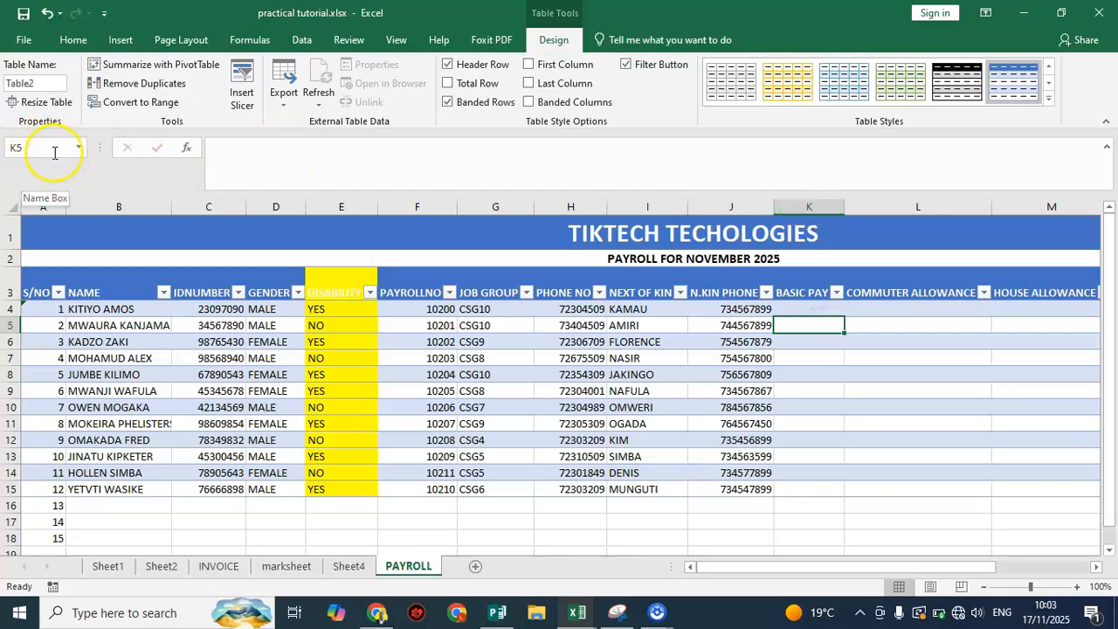
pyautogui.click(879, 325)
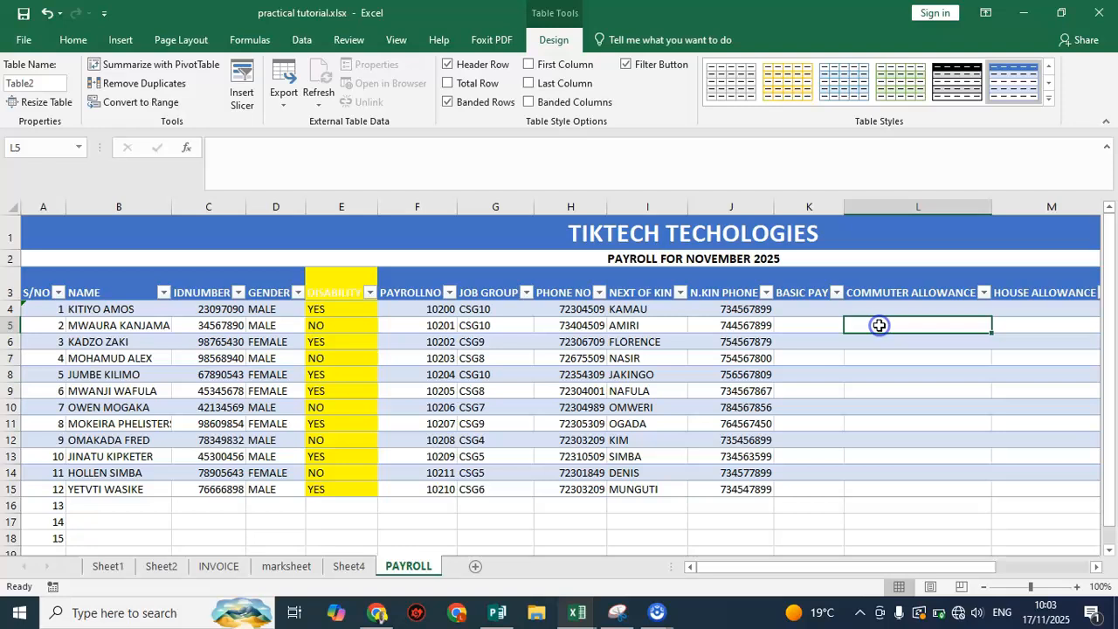
pyautogui.click(1049, 328)
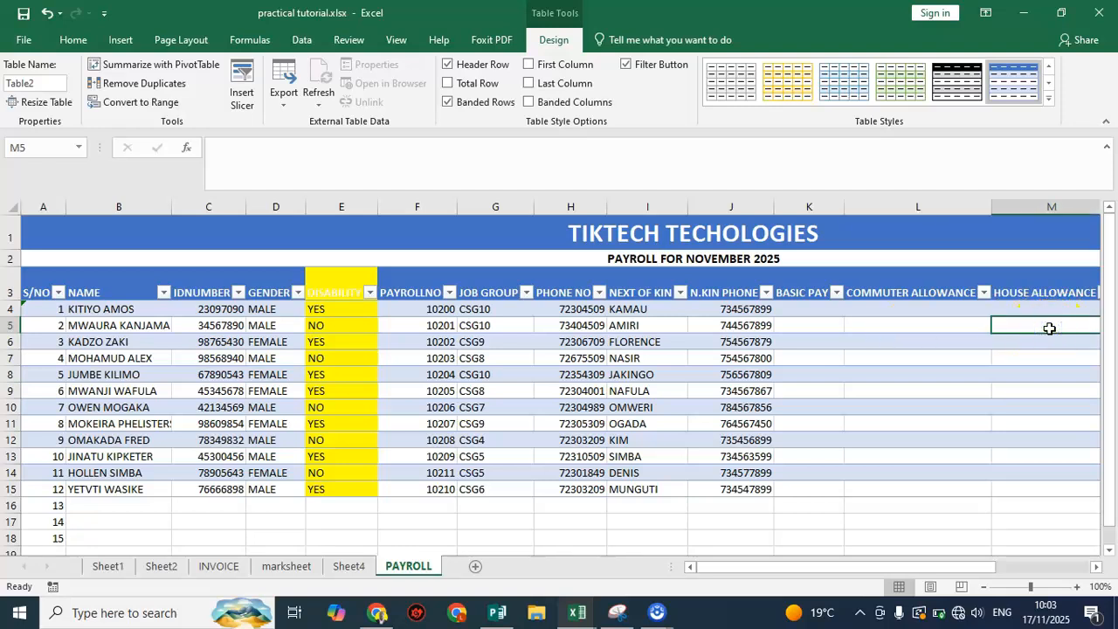
pyautogui.moveTo(761, 568); pyautogui.dragTo(871, 553)
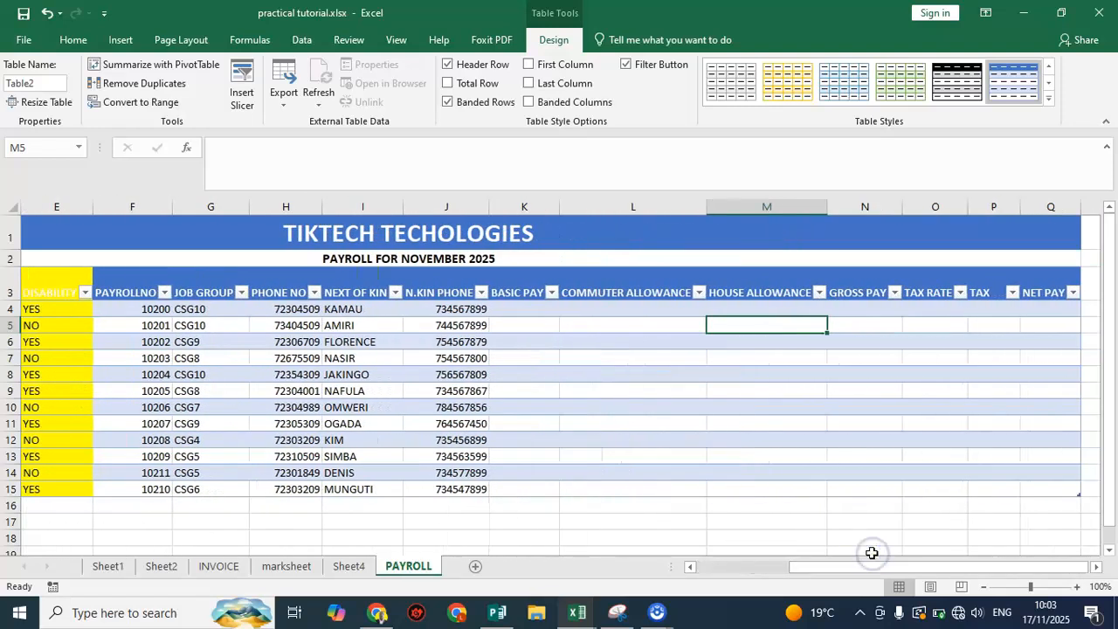
pyautogui.click(936, 294)
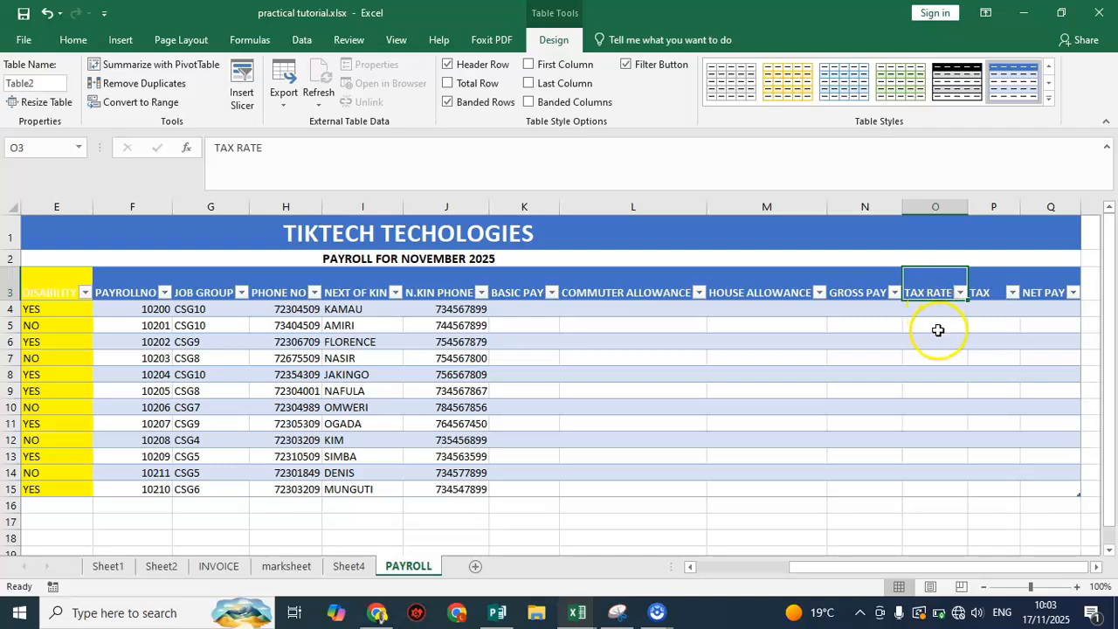
# Change the fill of the DISABILITY header cell, E3, to the blue theme colour used by the other headers
pyautogui.click(59, 290)
pyautogui.moveTo(836, 569); pyautogui.dragTo(772, 572)
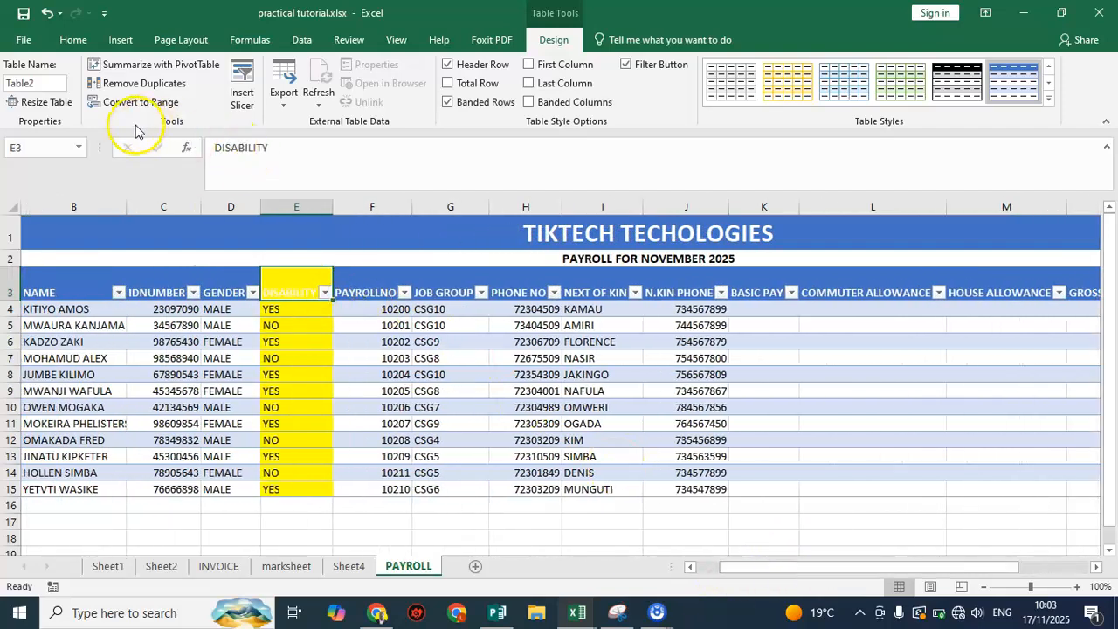
pyautogui.click(74, 39)
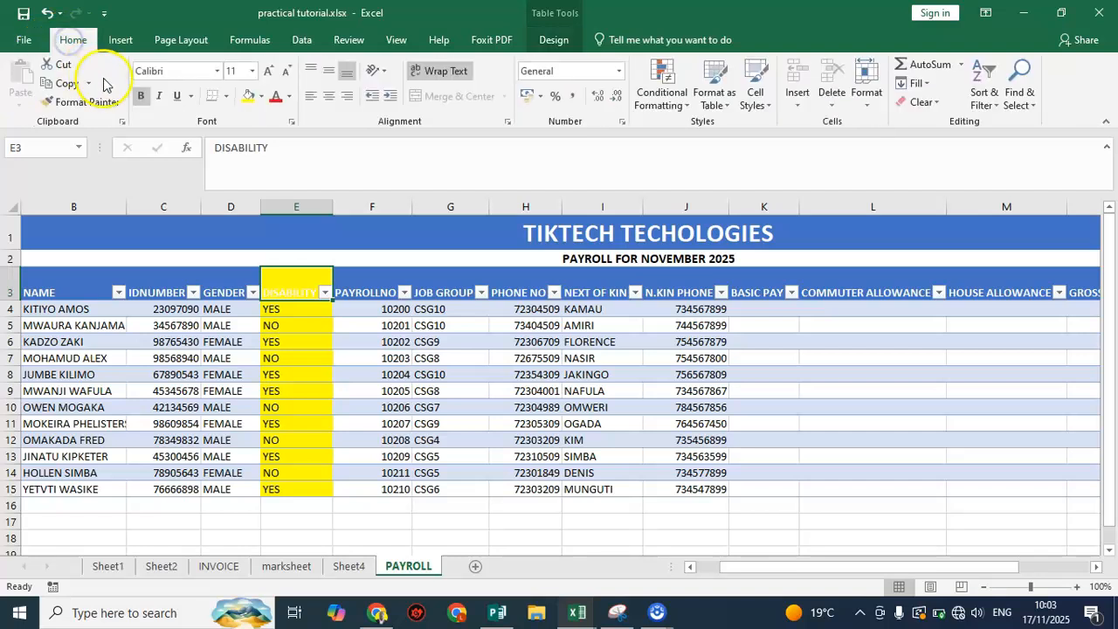
pyautogui.click(261, 97)
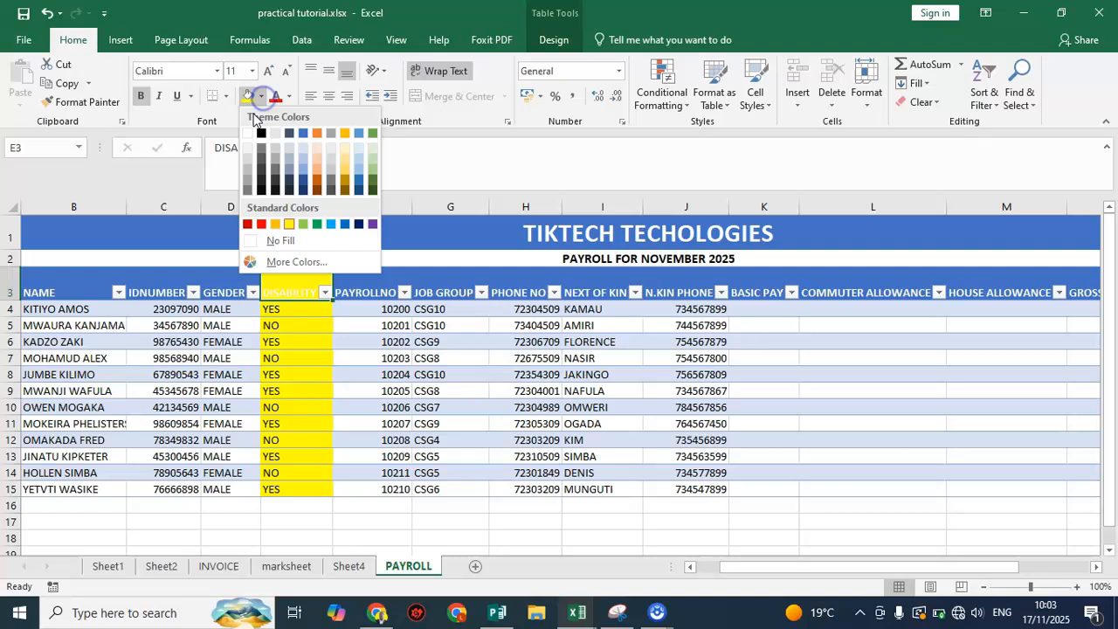
pyautogui.click(302, 133)
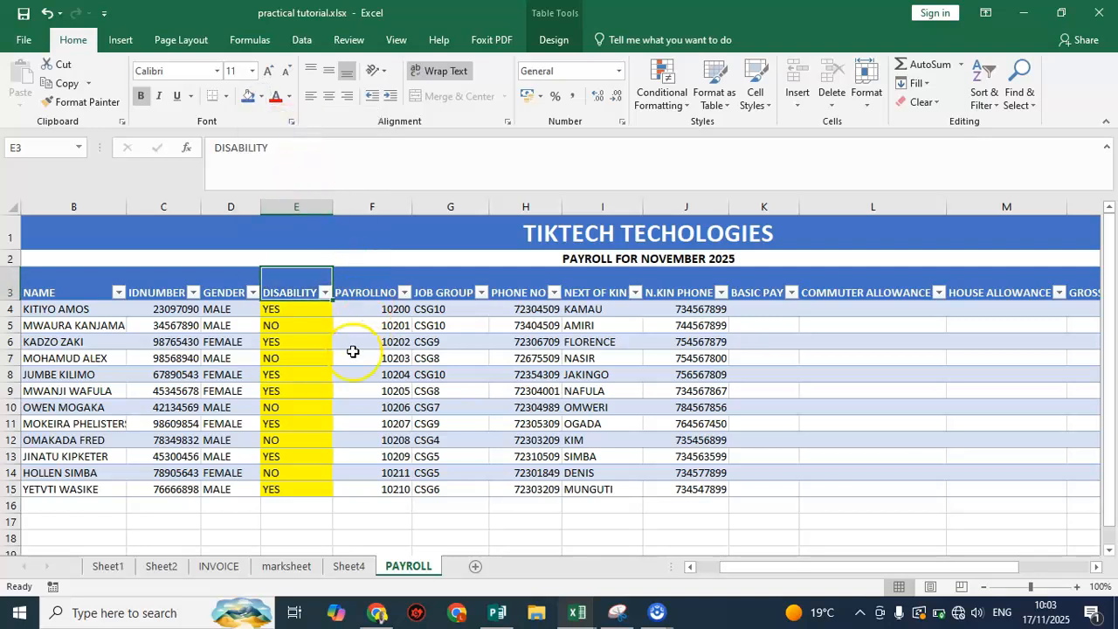
pyautogui.click(298, 324)
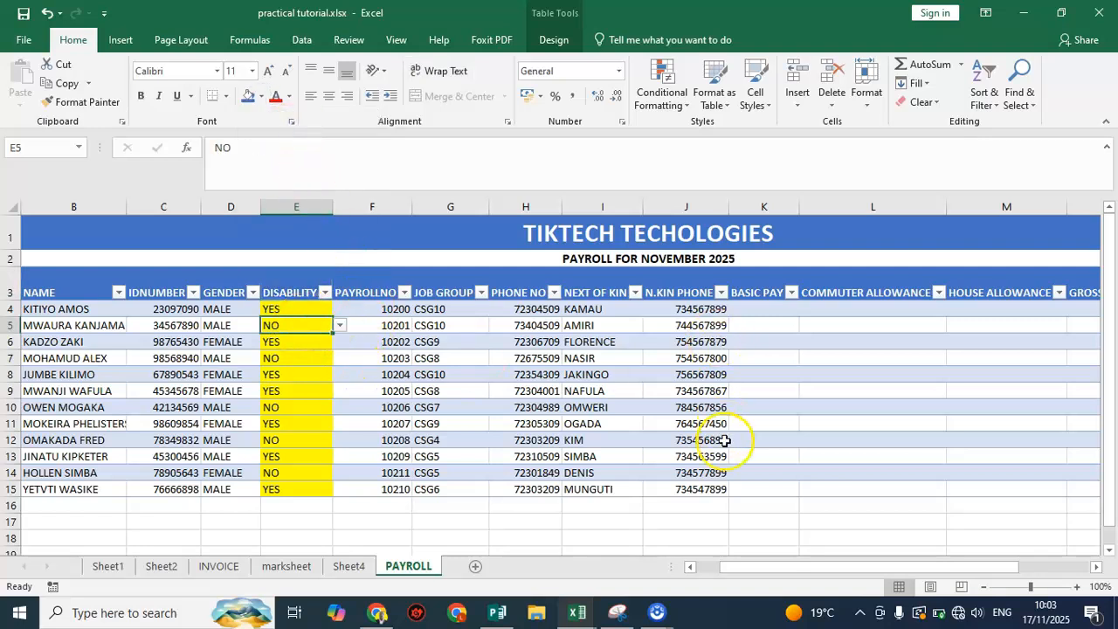
# Insert the IF function in the first TAX RATE cell, O4
pyautogui.moveTo(823, 568); pyautogui.dragTo(899, 559)
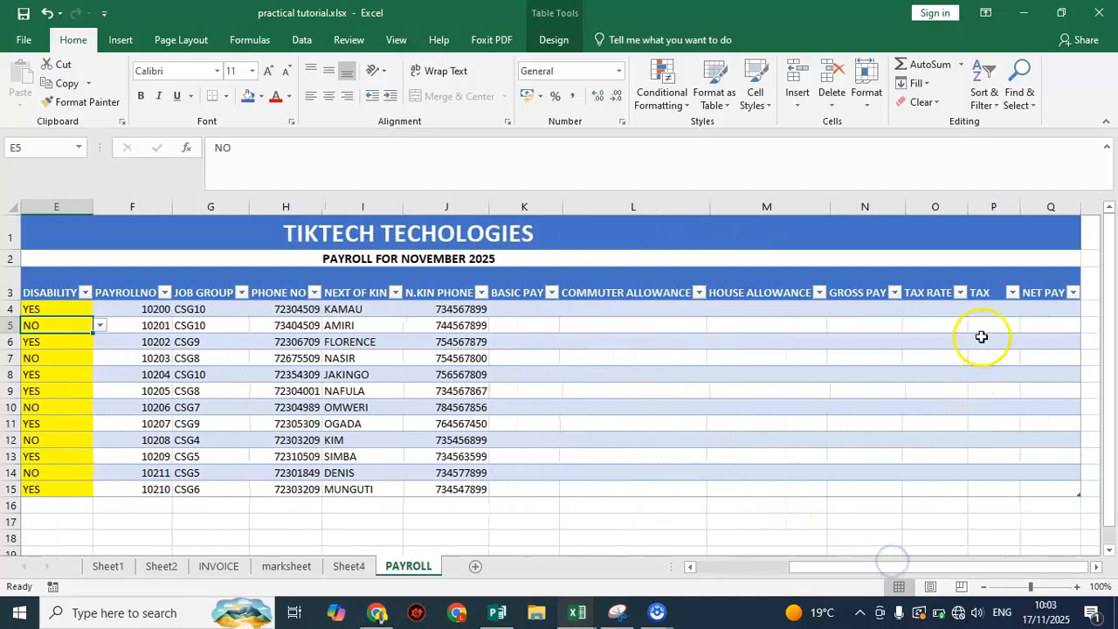
pyautogui.click(919, 307)
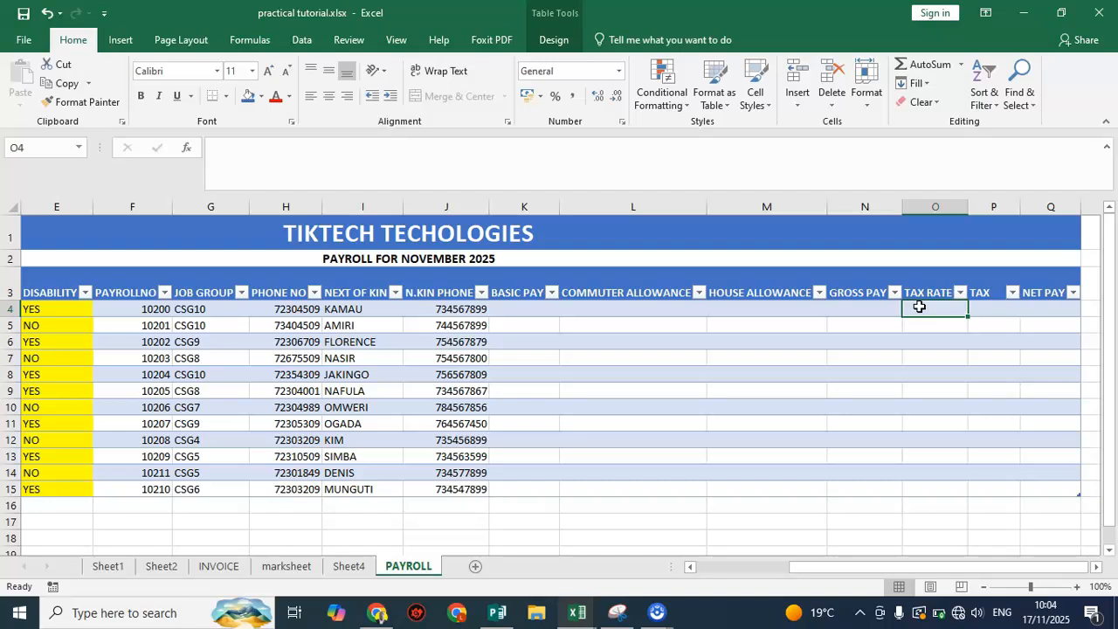
pyautogui.moveTo(879, 567); pyautogui.dragTo(920, 506)
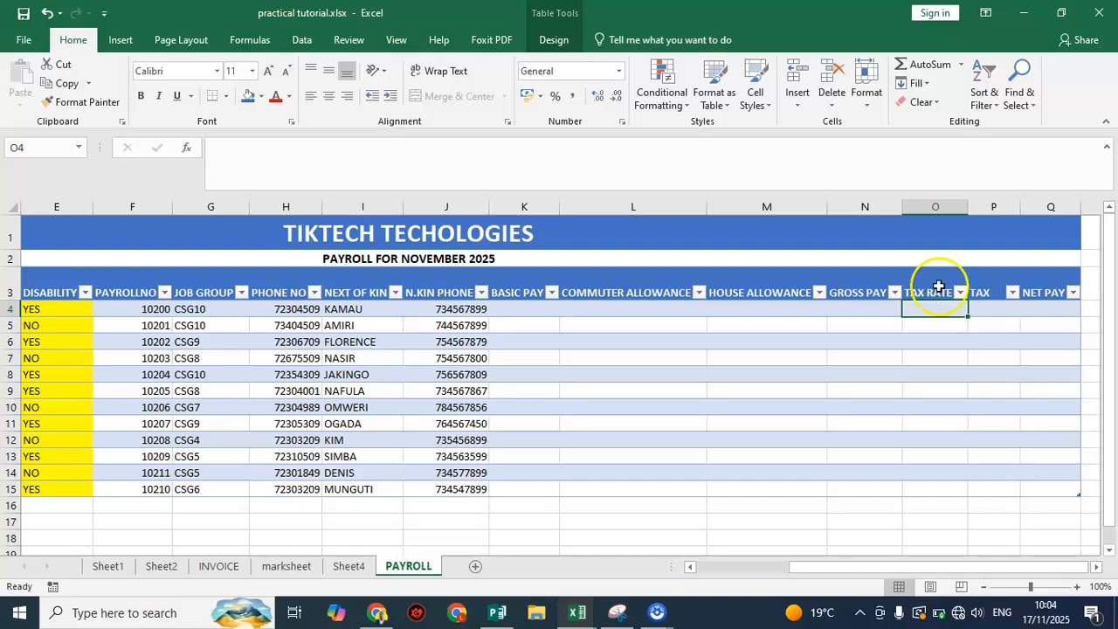
pyautogui.click(928, 315)
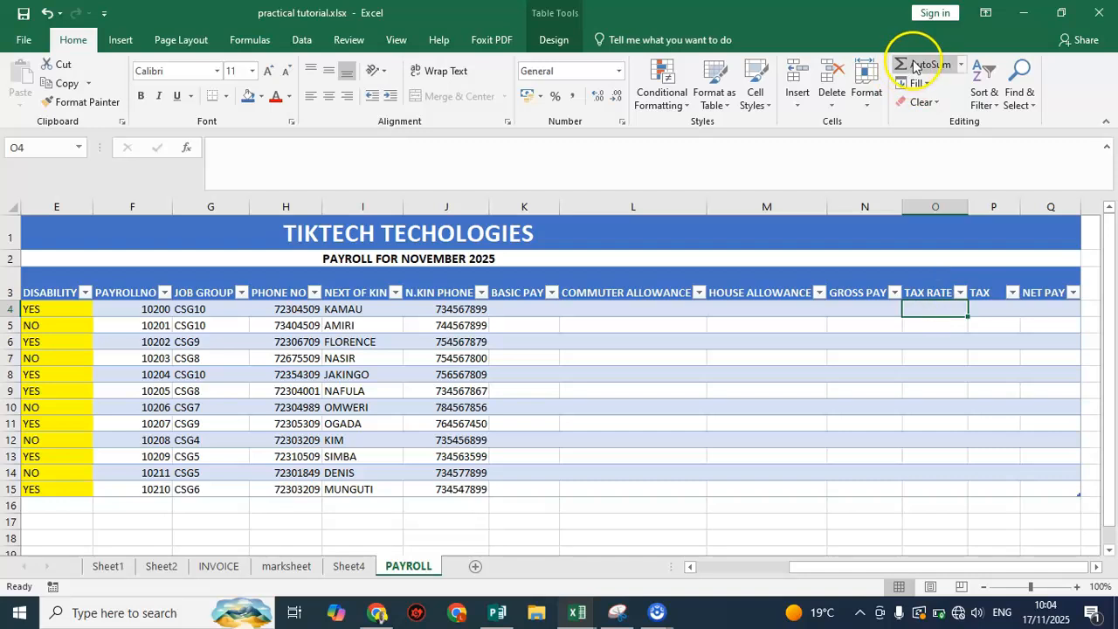
pyautogui.click(960, 66)
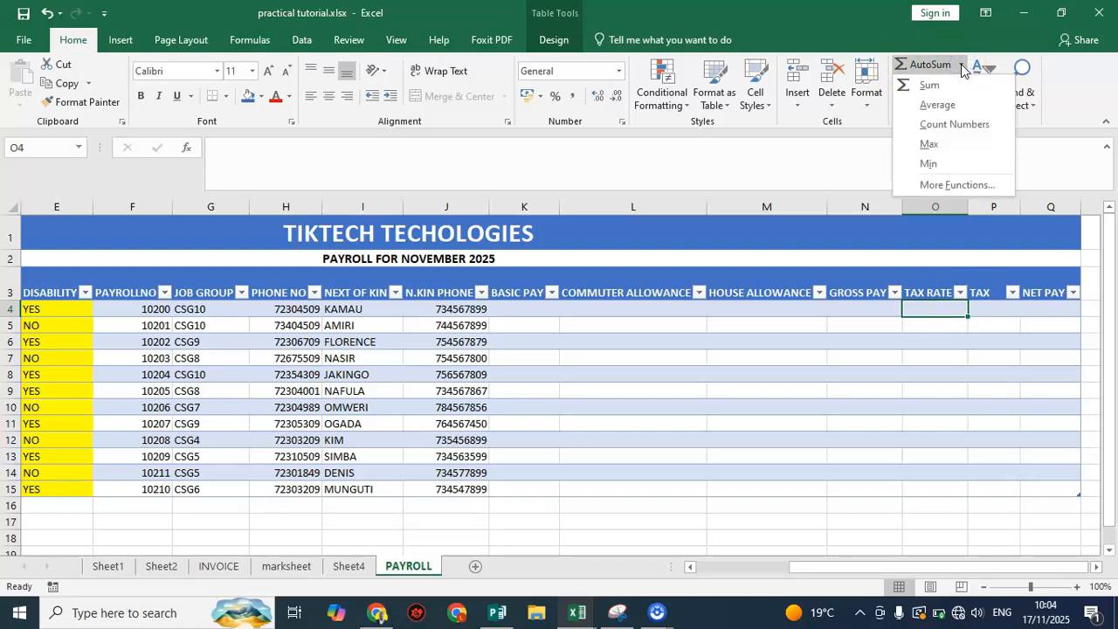
pyautogui.click(957, 184)
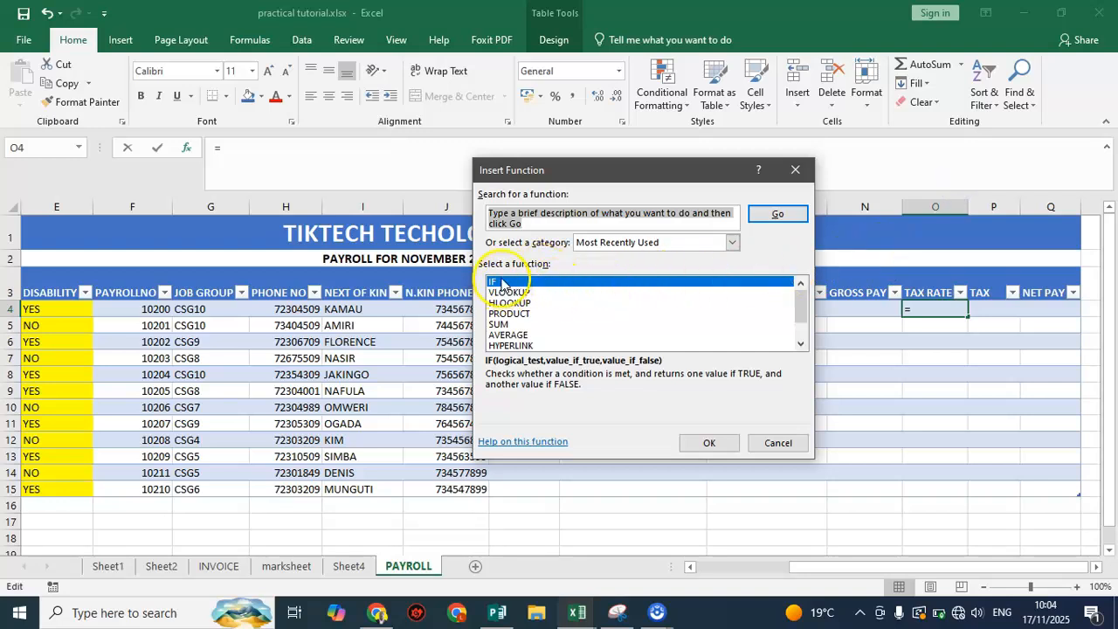
pyautogui.click(698, 434)
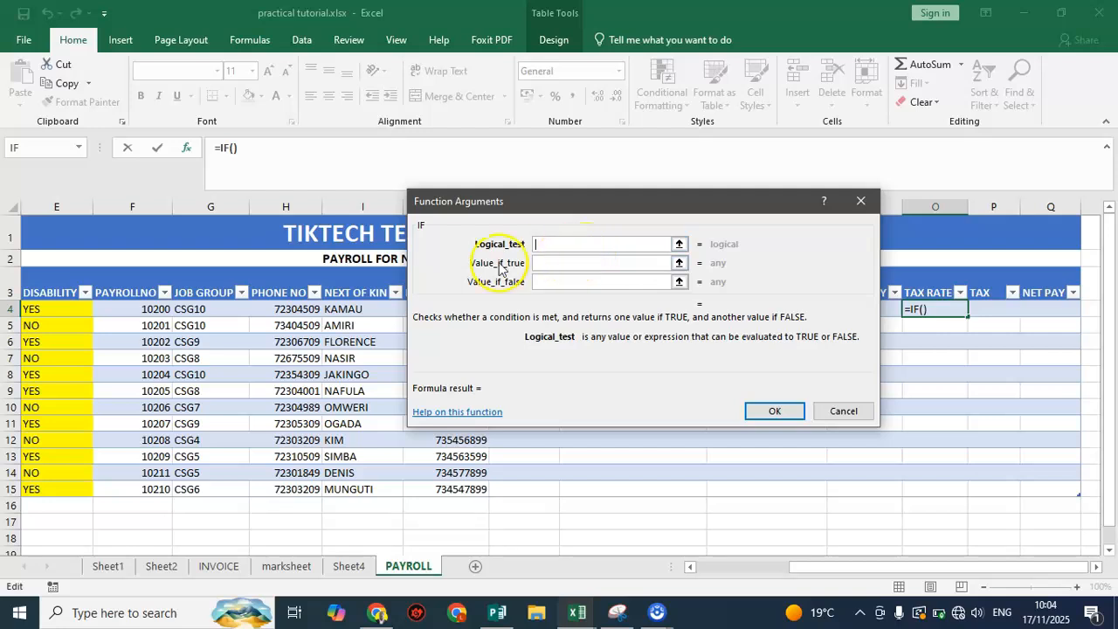
pyautogui.click(57, 308)
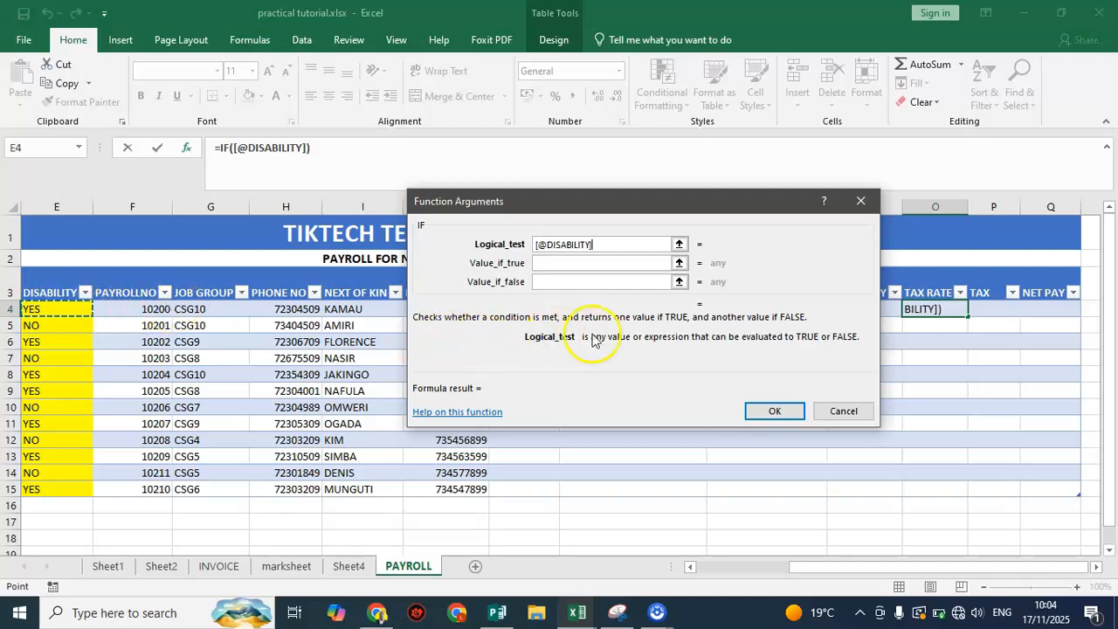
pyautogui.click(605, 244)
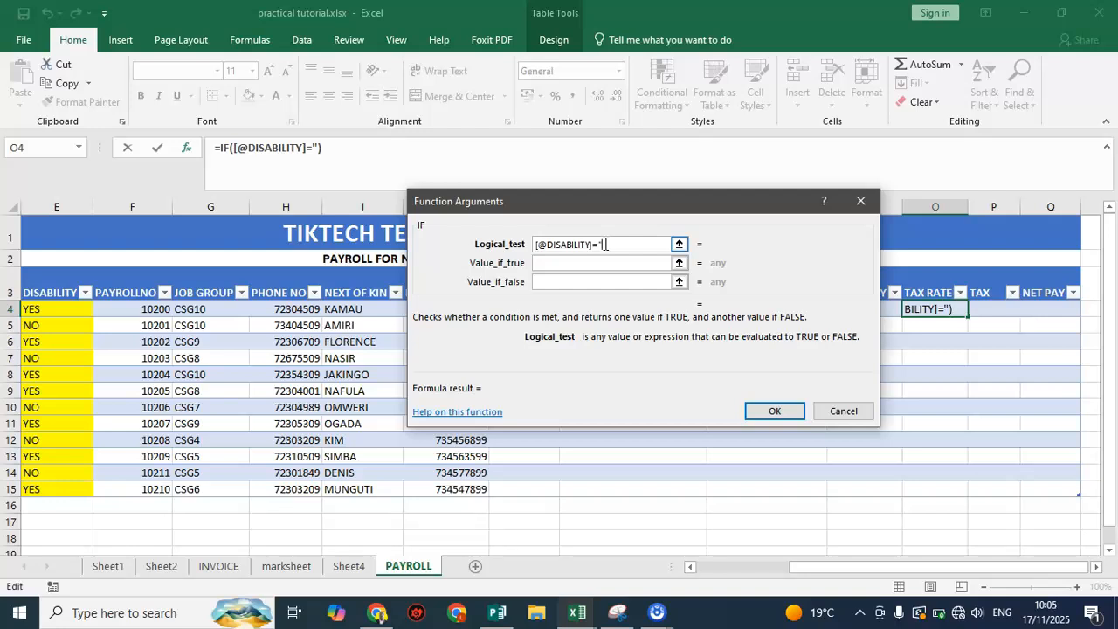
pyautogui.write('="YES"')
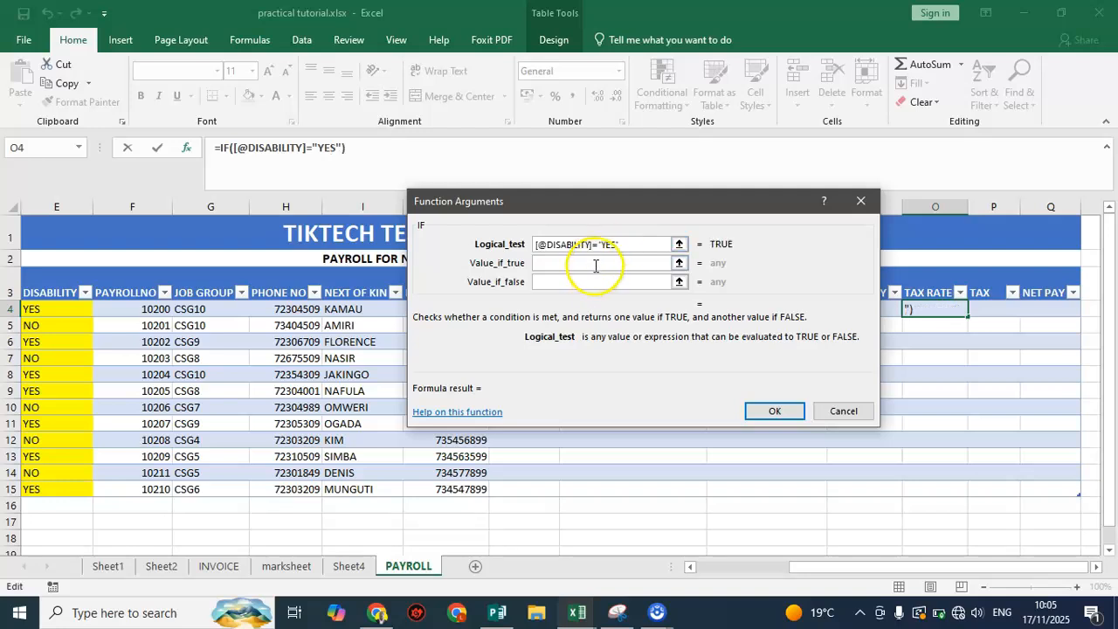
# Complete the IF function in O4 with 5 as the value if true and 20 as the value if false
pyautogui.click(596, 263)
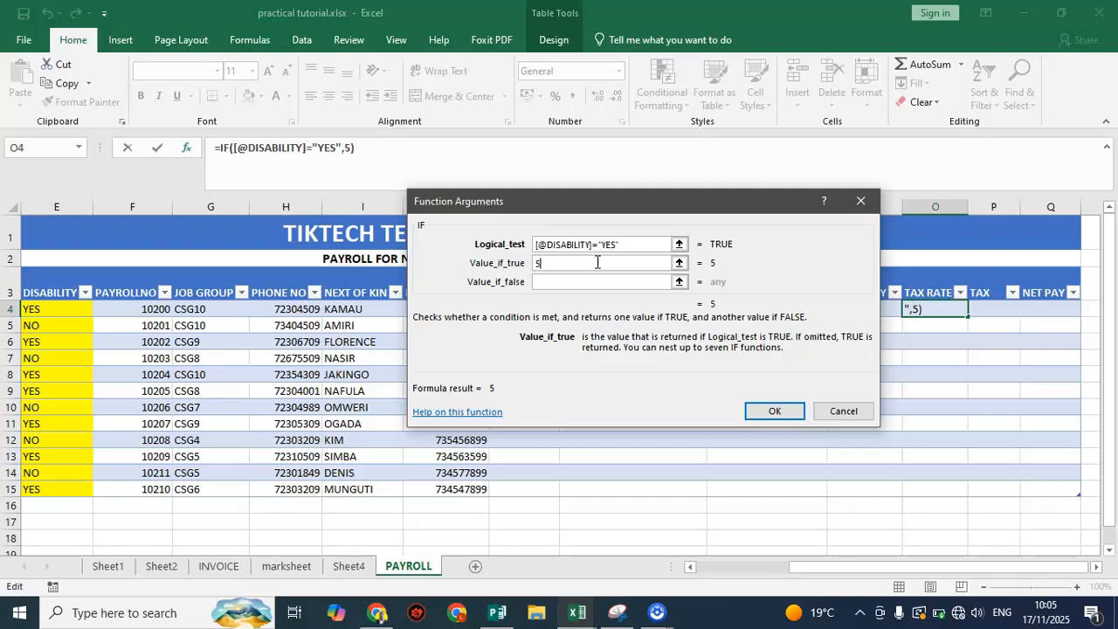
pyautogui.click(593, 280)
pyautogui.click(593, 280)
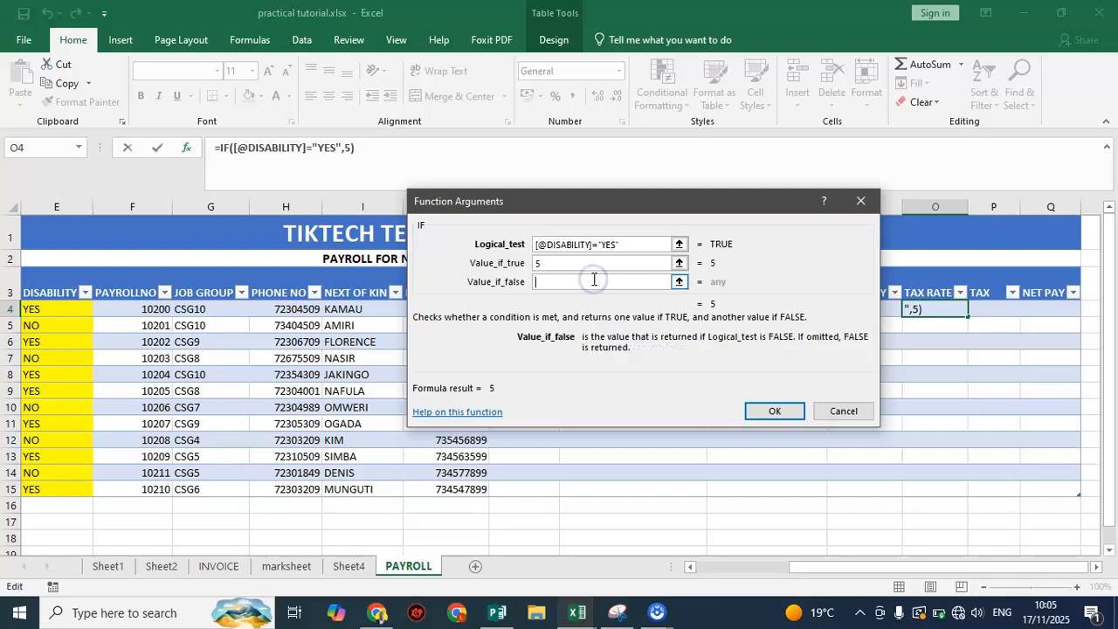
pyautogui.write('20')
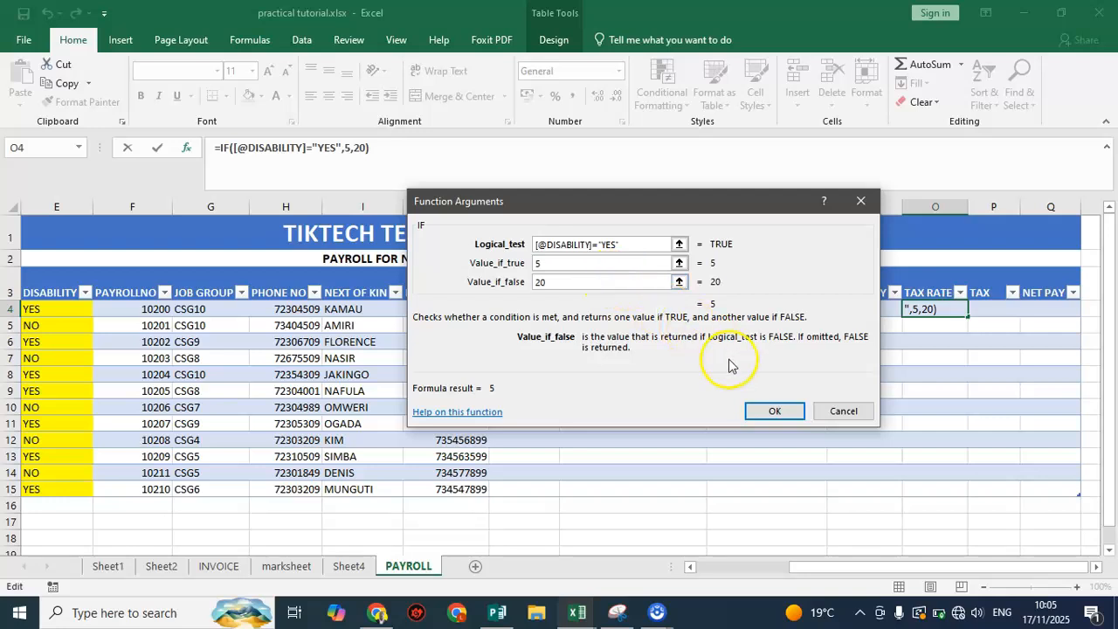
pyautogui.click(774, 410)
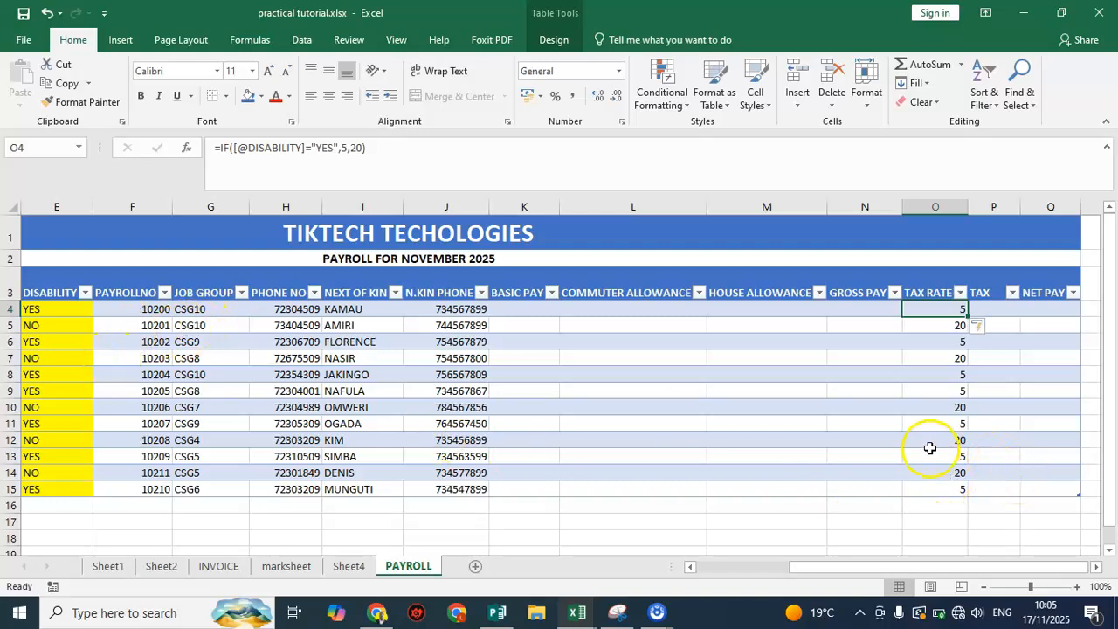
# Change the DISABILITY value in E12 to YES to test the TAX RATE formula
pyautogui.click(957, 441)
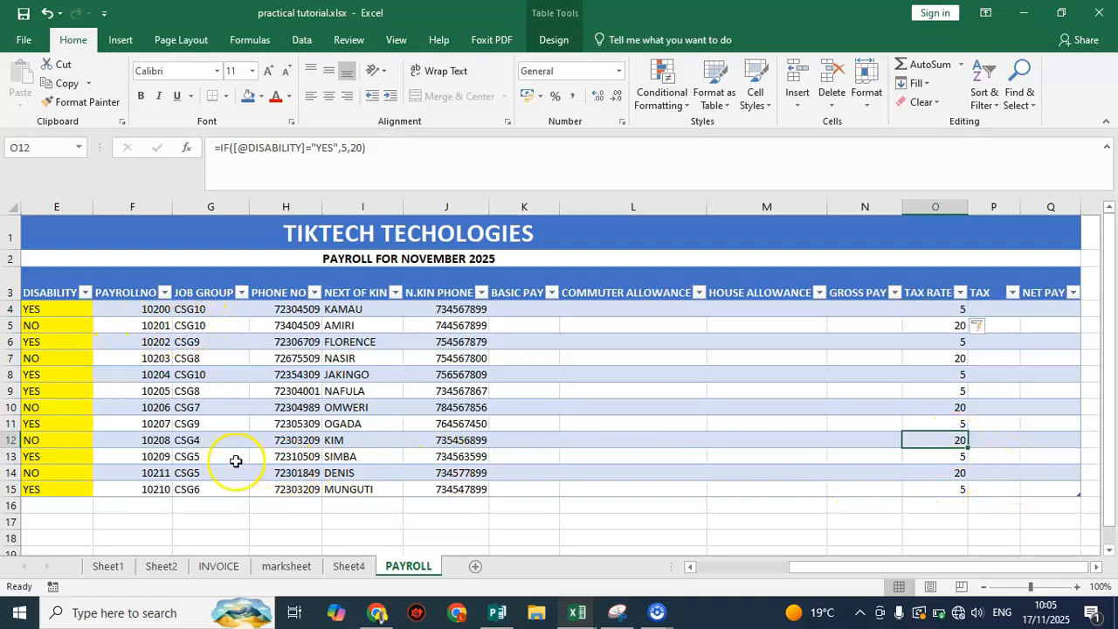
pyautogui.click(74, 447)
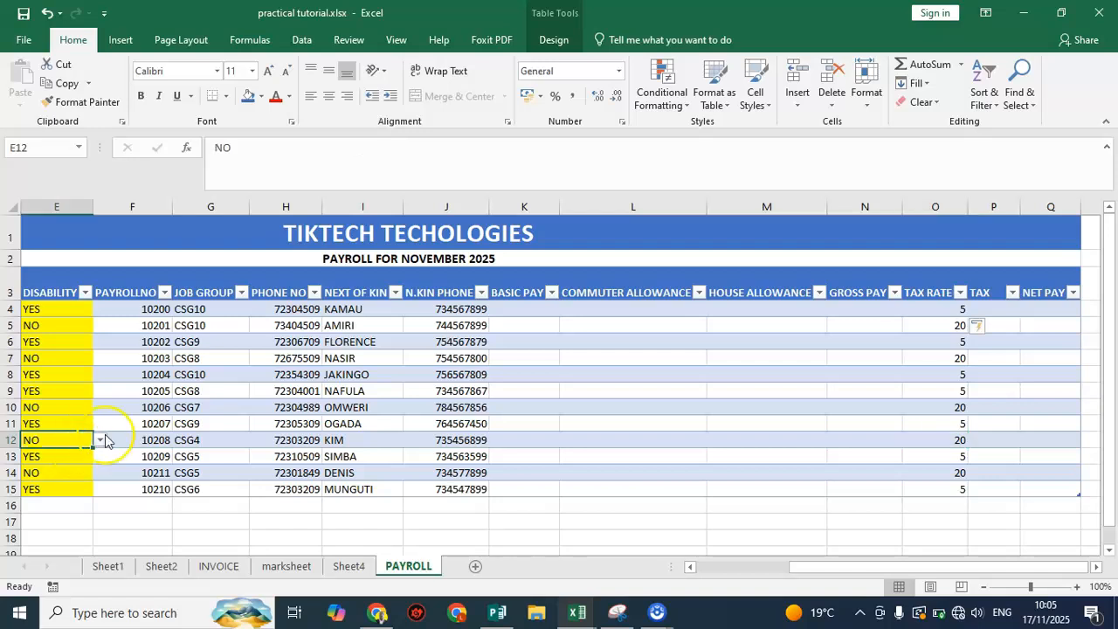
pyautogui.click(106, 435)
pyautogui.click(76, 442)
pyautogui.click(99, 443)
pyautogui.click(66, 454)
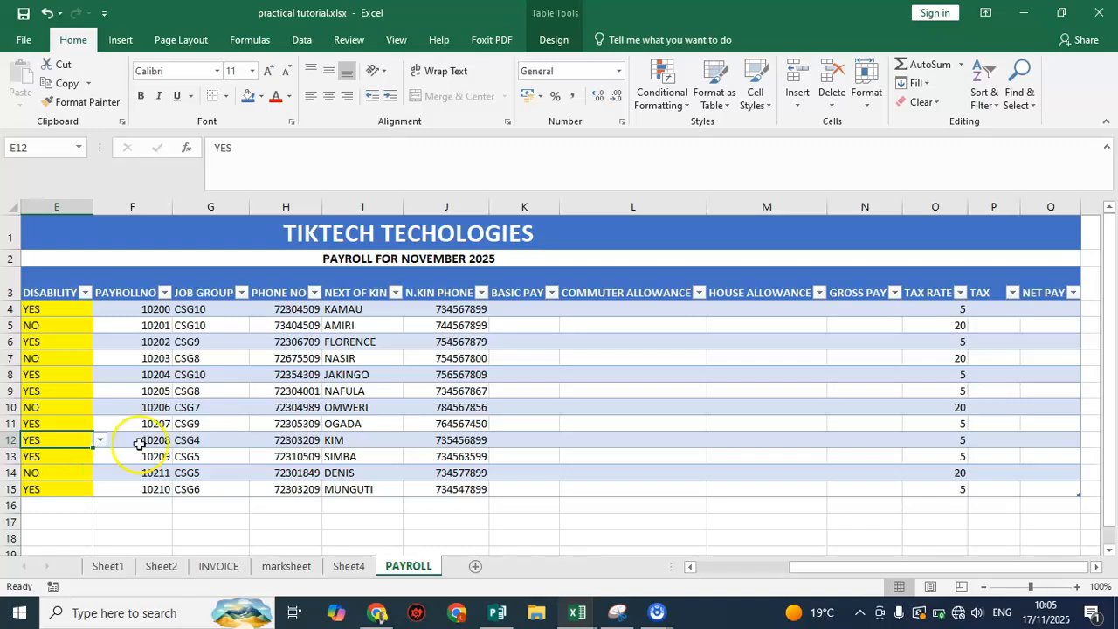
# Try the percentage number format on the TAX RATE values in O4:O15 and undo it
pyautogui.click(987, 311)
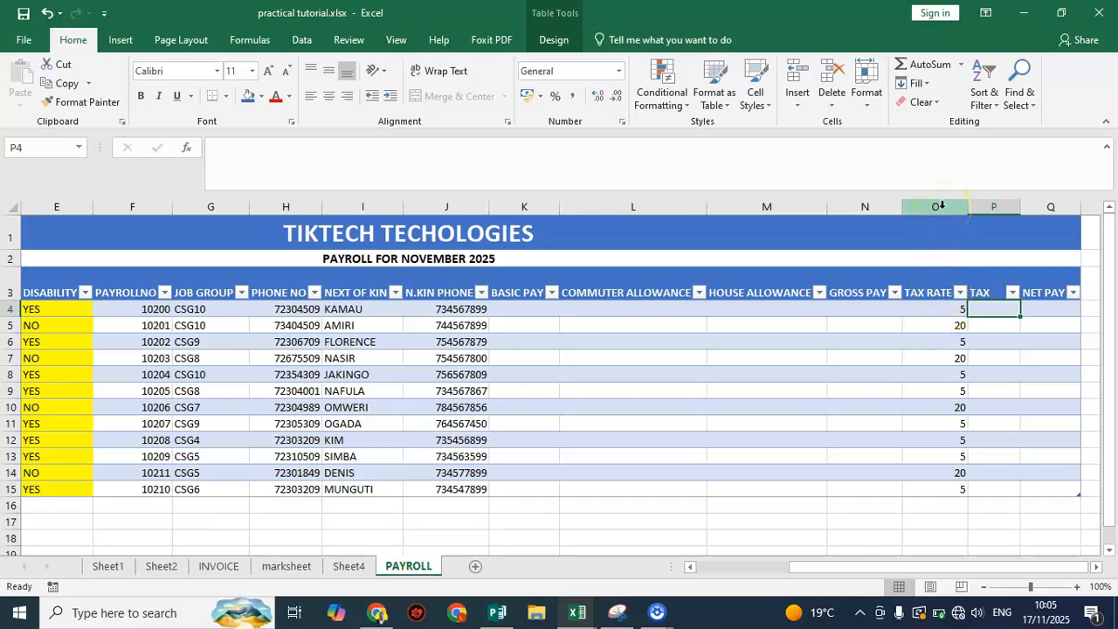
pyautogui.moveTo(930, 309); pyautogui.dragTo(956, 487)
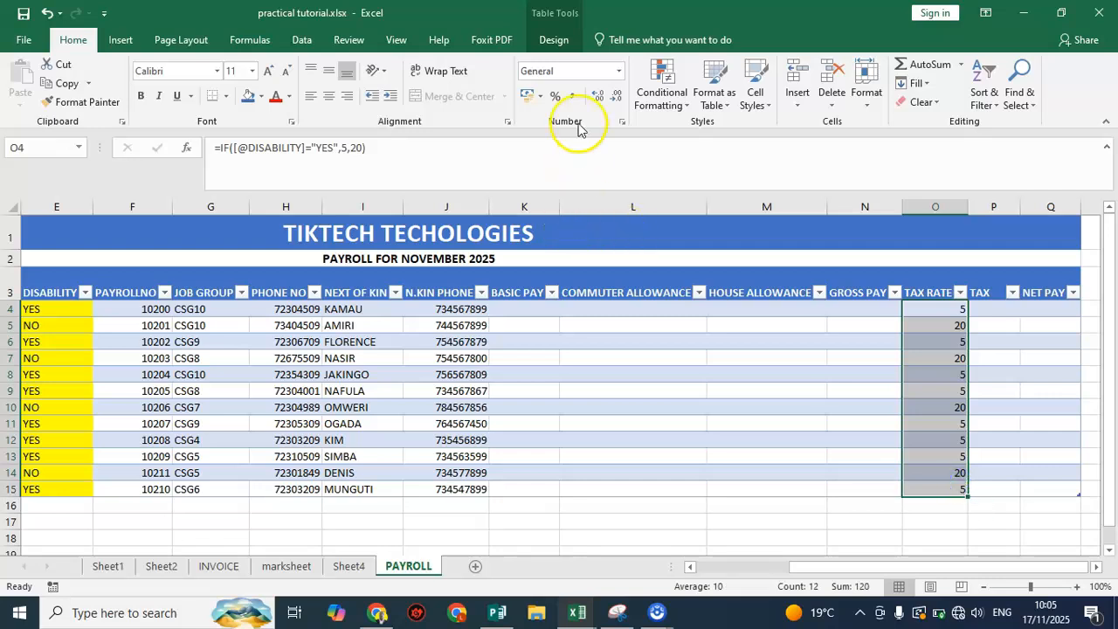
pyautogui.click(559, 97)
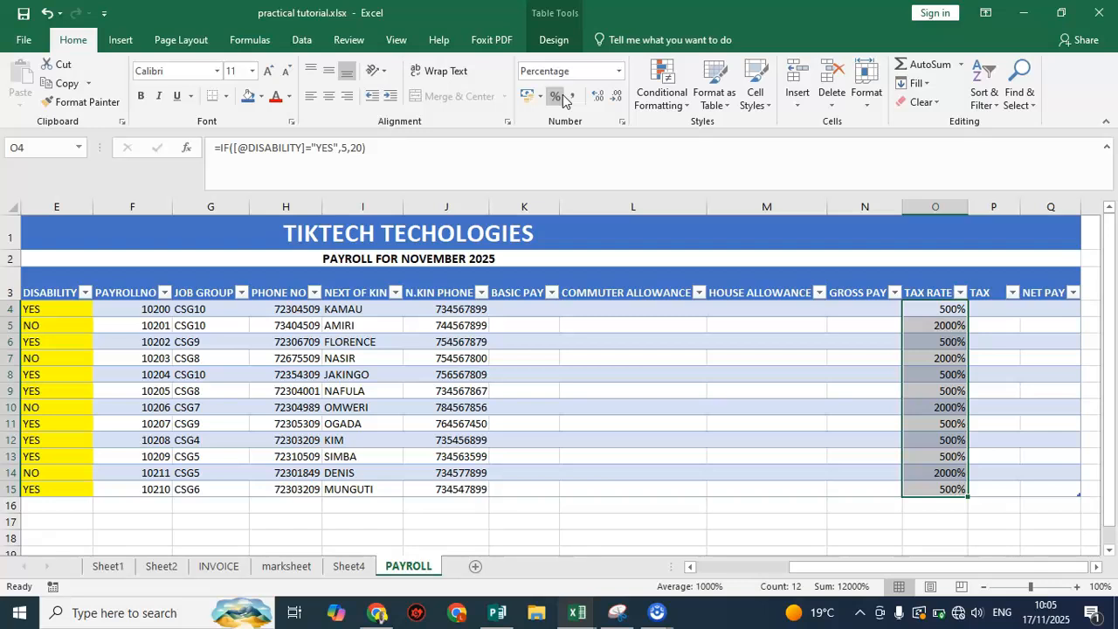
pyautogui.hotkey('ctrl', 'z')
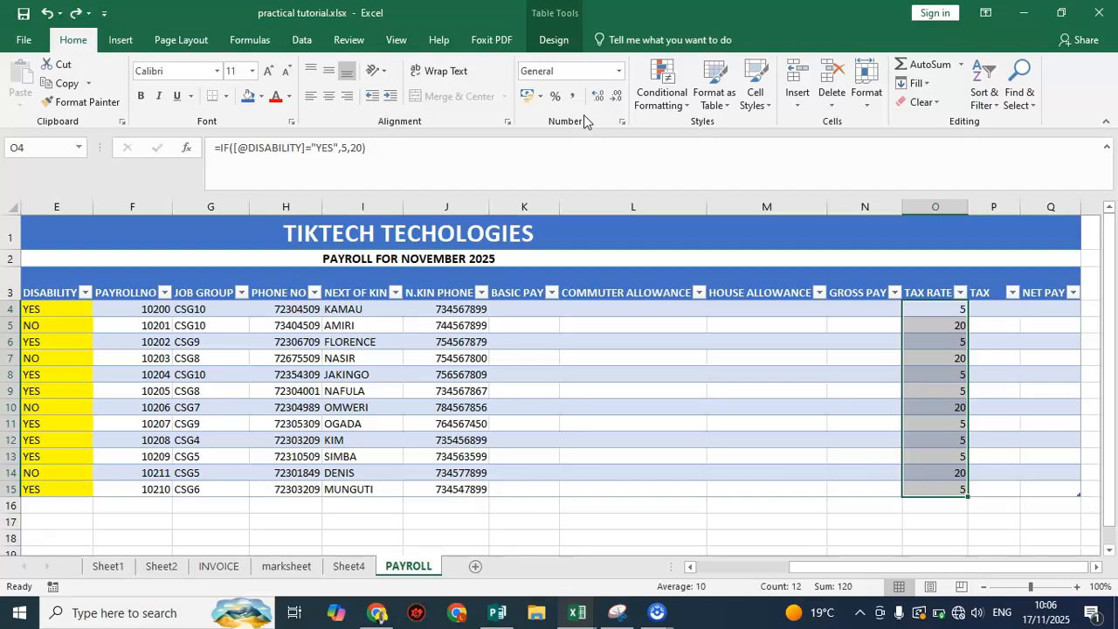
# Rename the TAX RATE header in O3 to TAX RATE(%)
pyautogui.click(930, 289)
pyautogui.doubleClick(931, 287)
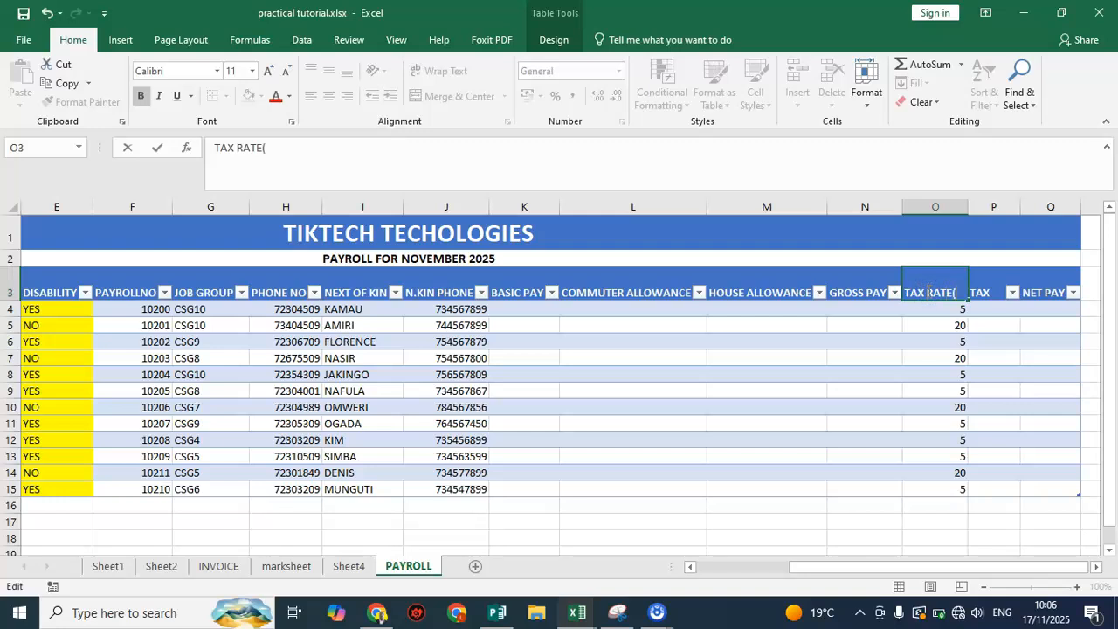
pyautogui.write('(%)')
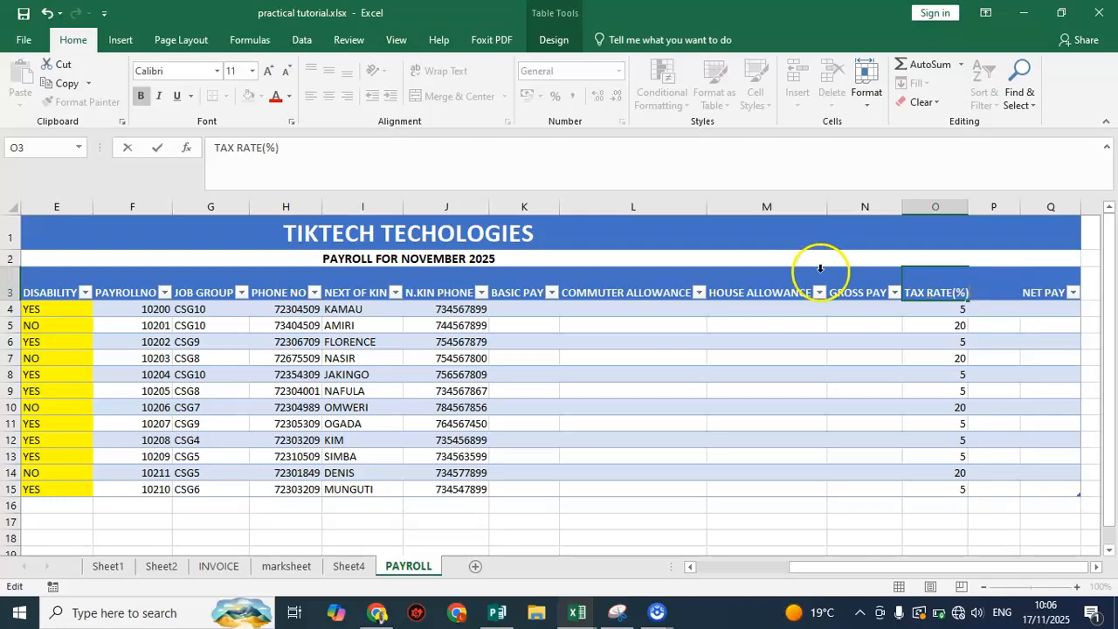
pyautogui.click(528, 298)
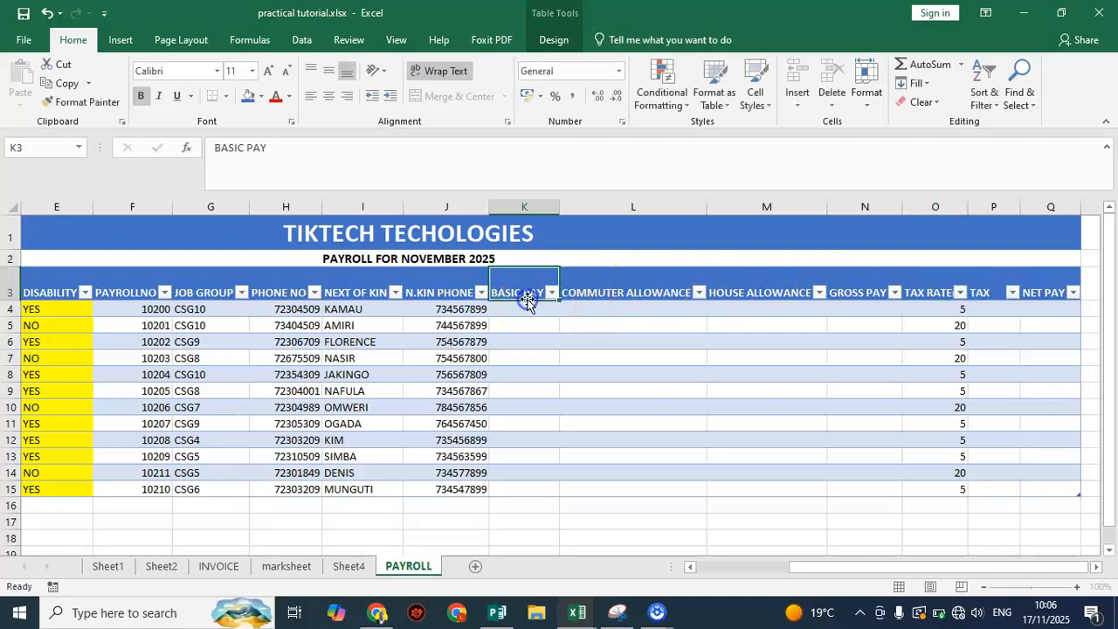
# Enter 43000 as the first BASIC PAY value in K4 and copy it down to K5
pyautogui.click(528, 310)
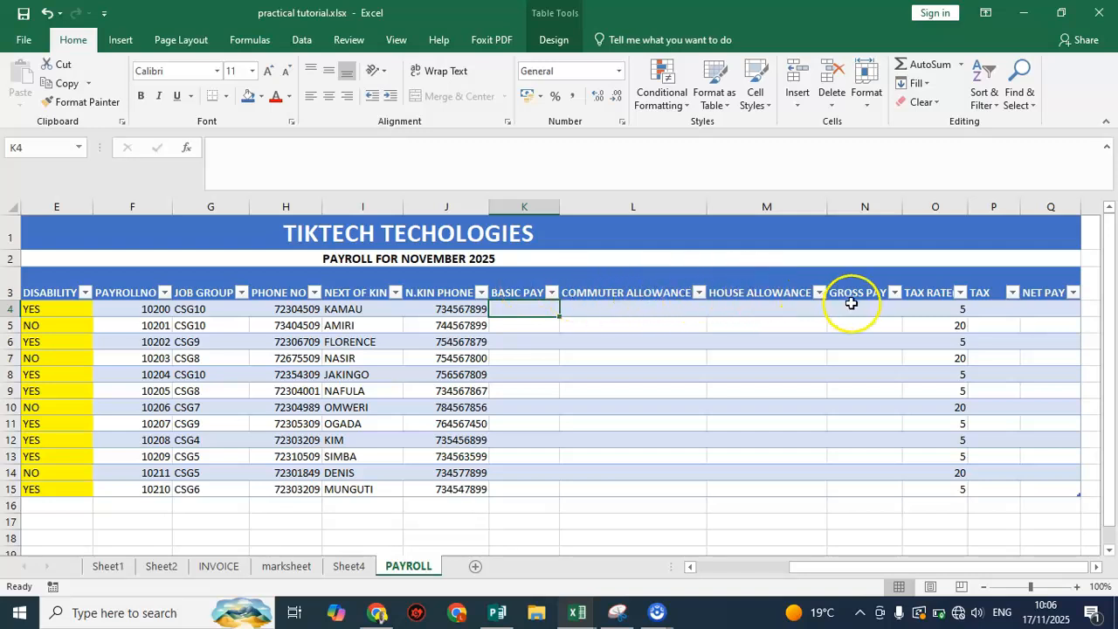
pyautogui.click(876, 326)
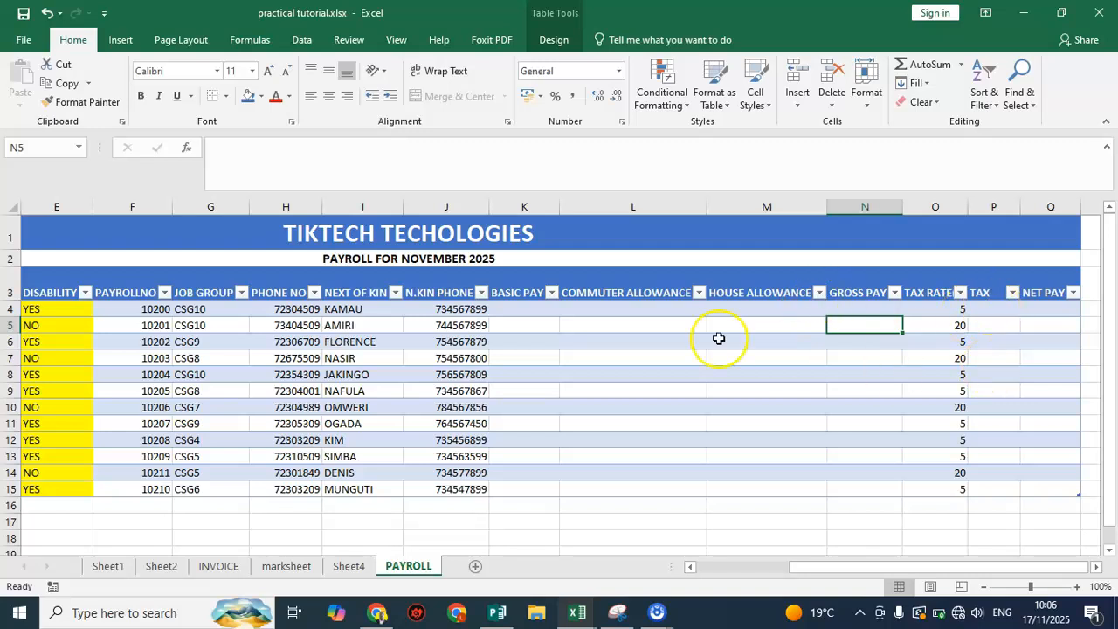
pyautogui.click(511, 307)
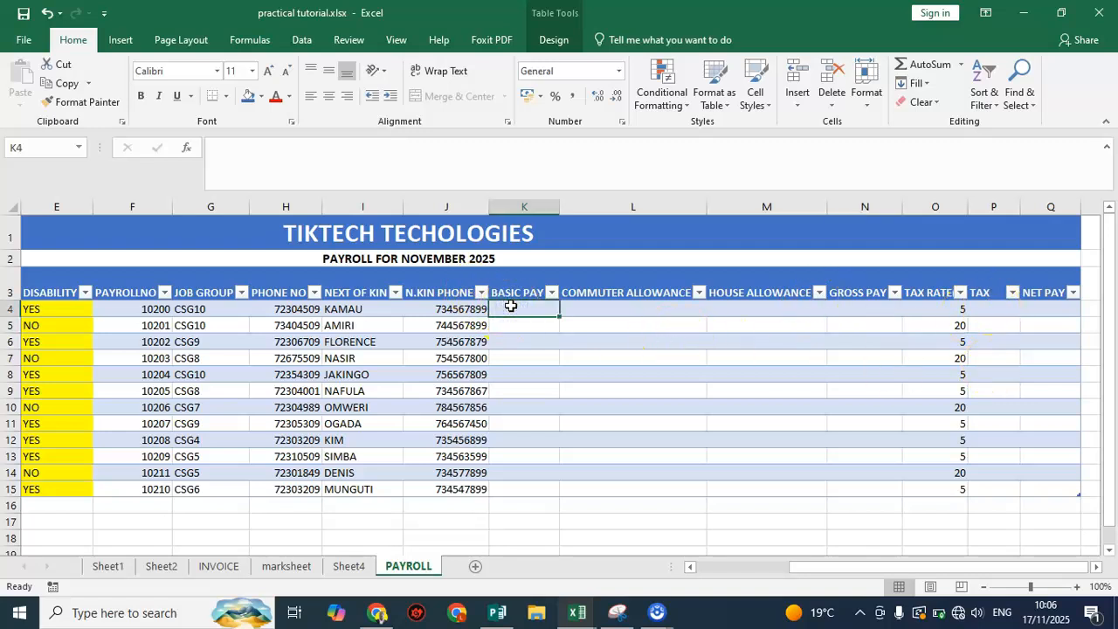
pyautogui.write('430')
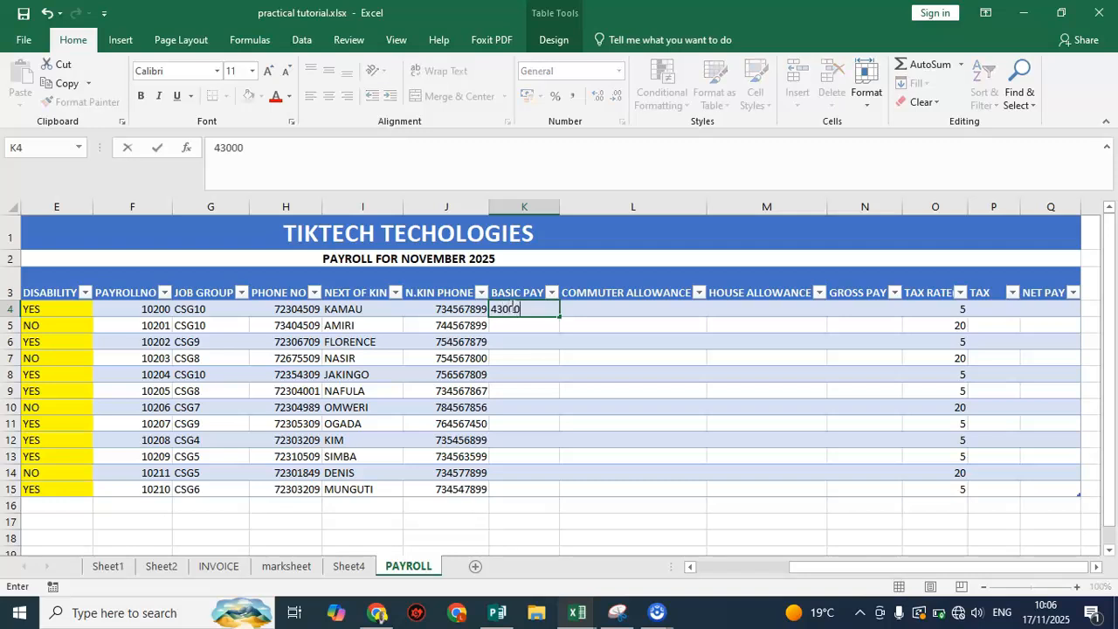
pyautogui.write('00')
pyautogui.press('Return')
pyautogui.click(549, 309)
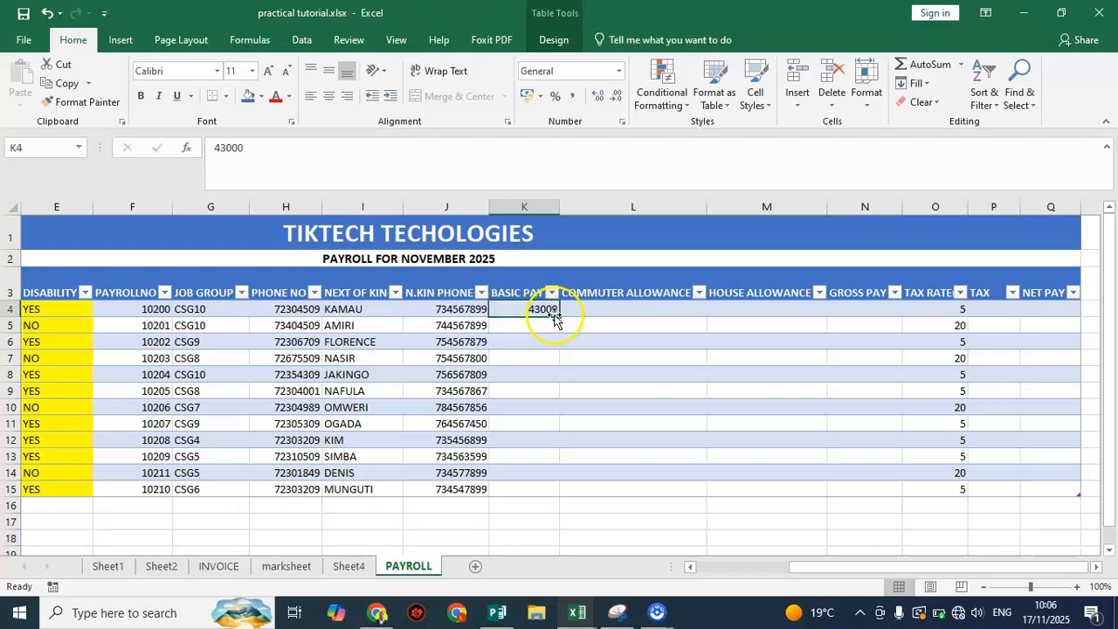
pyautogui.moveTo(556, 316); pyautogui.dragTo(560, 326)
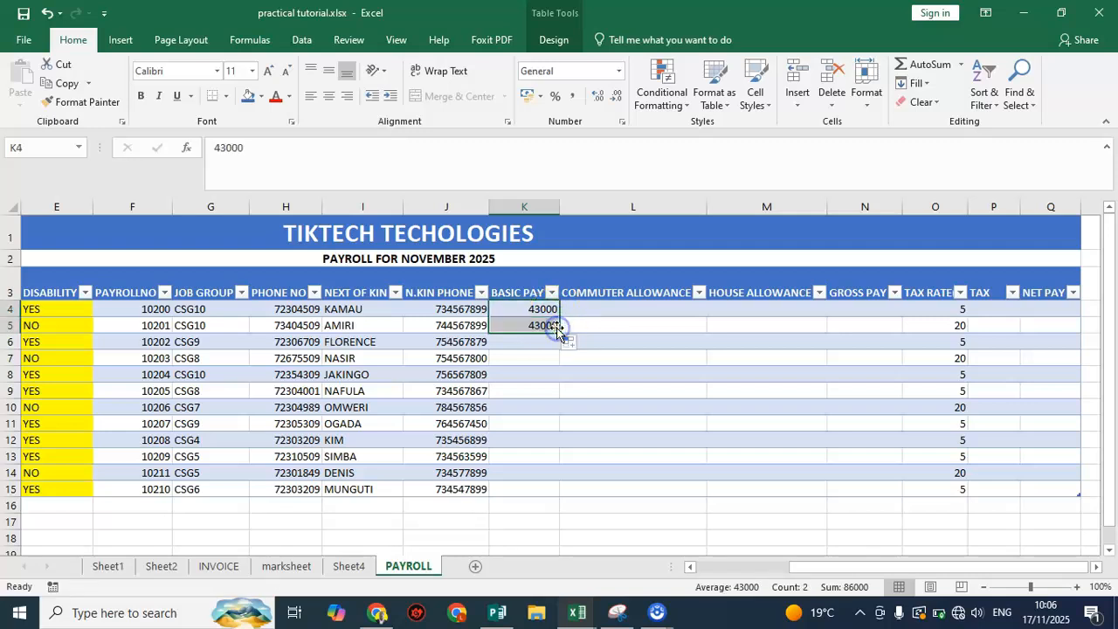
# Enter the BASIC PAY values 45600 in K6, 52000 in K7 and 43000 in K8
pyautogui.click(527, 354)
pyautogui.click(531, 341)
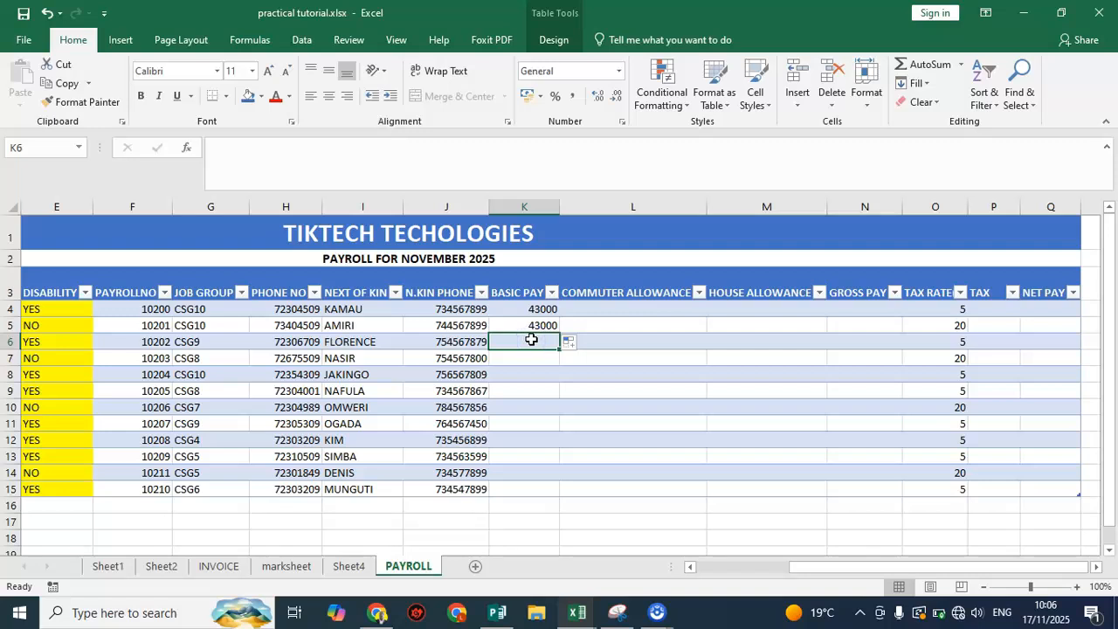
pyautogui.write('45600')
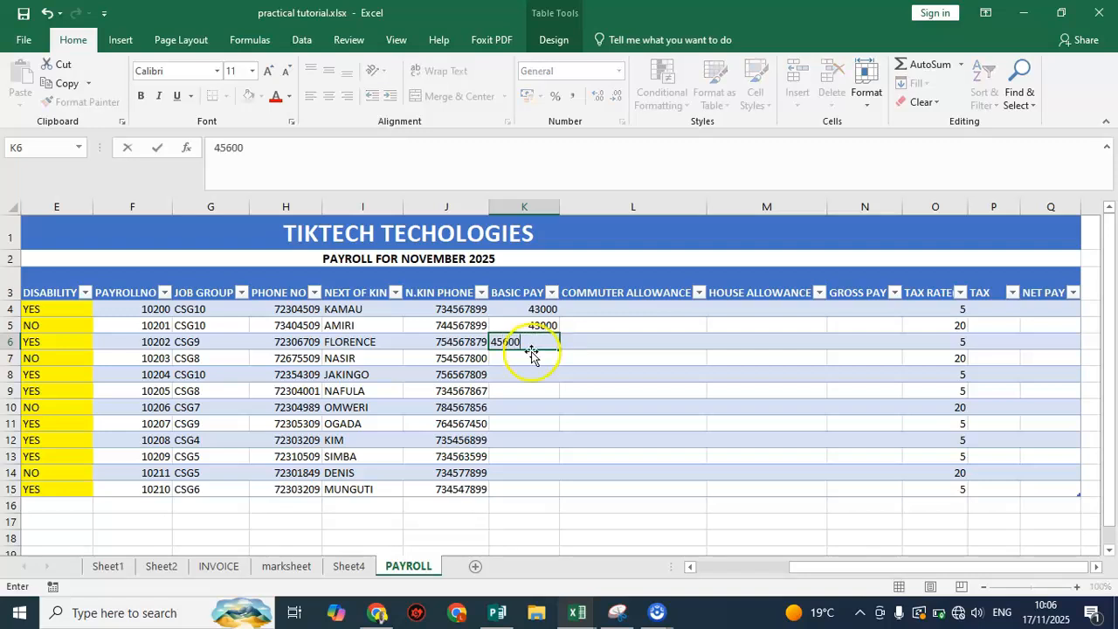
pyautogui.click(533, 358)
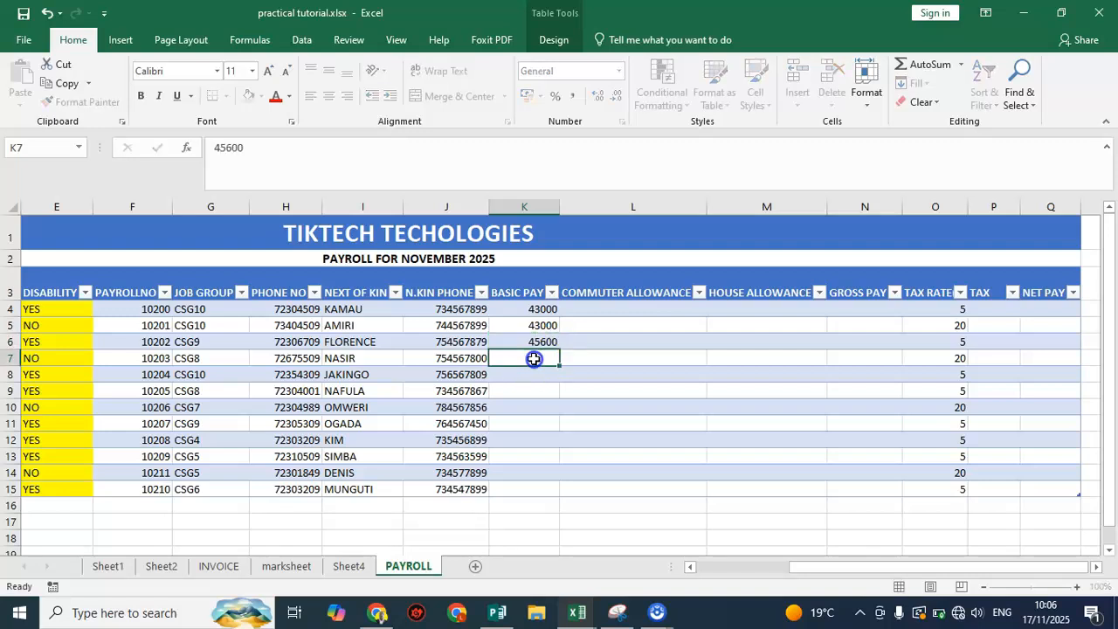
pyautogui.write('65')
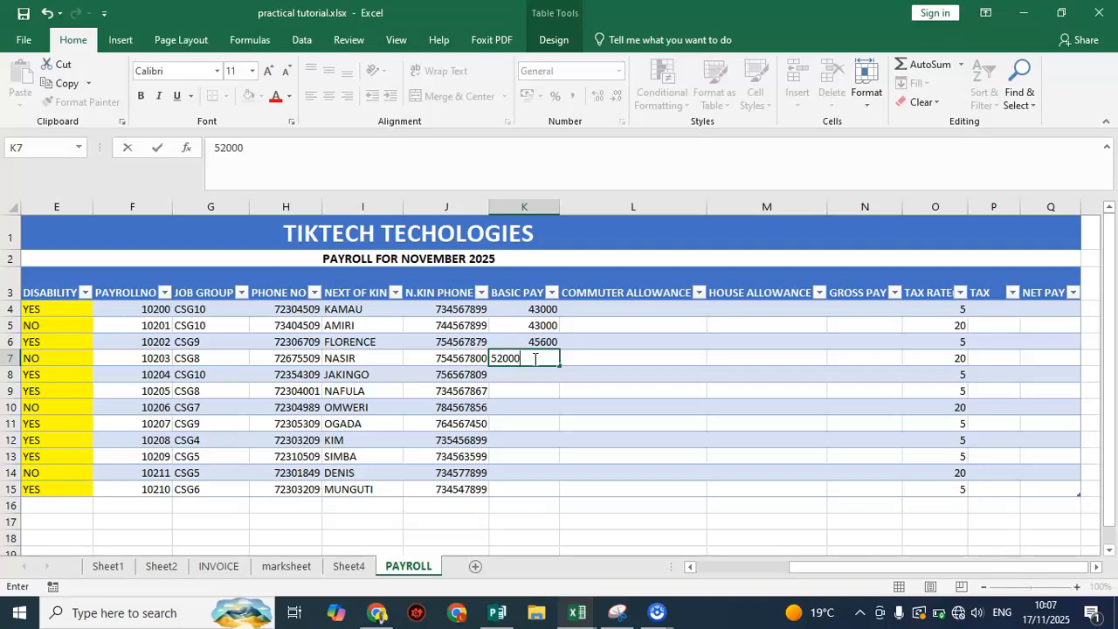
pyautogui.click(532, 375)
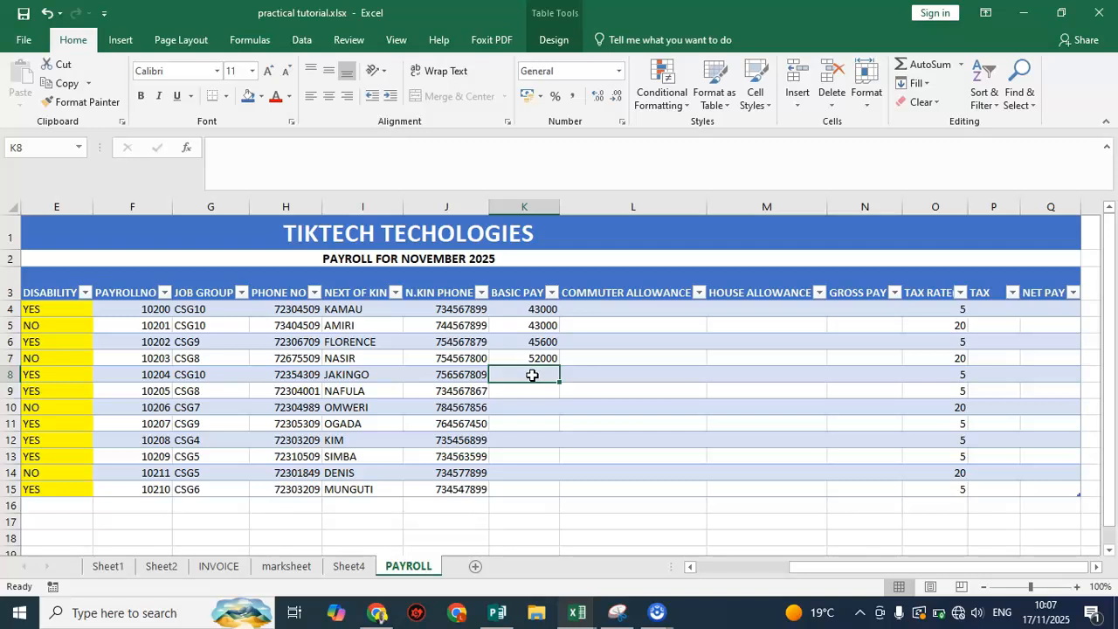
pyautogui.write('43')
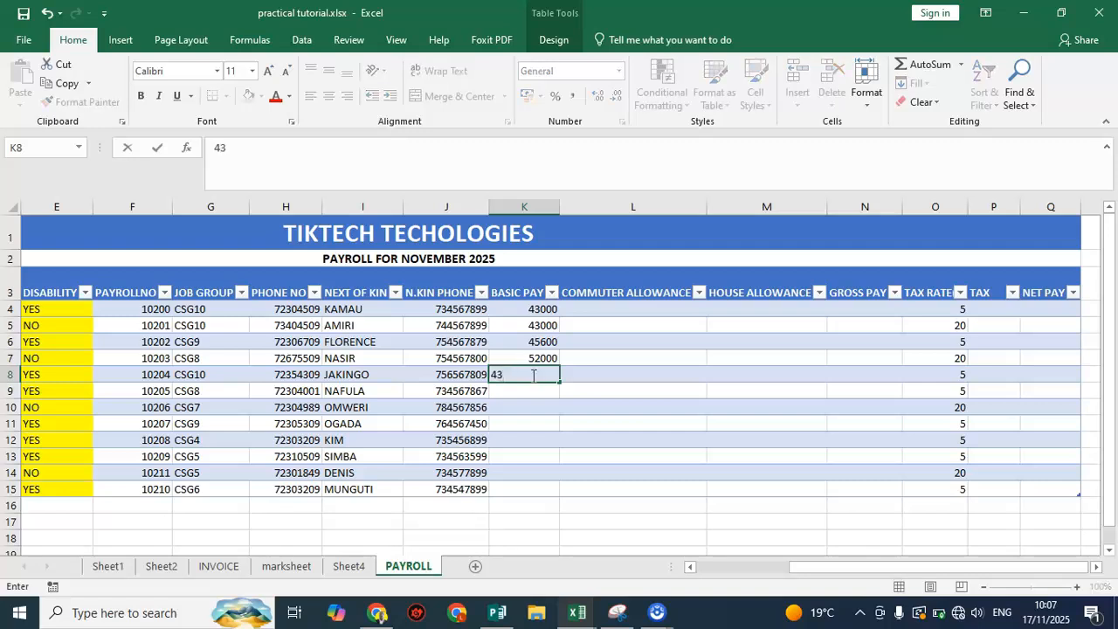
pyautogui.write('000')
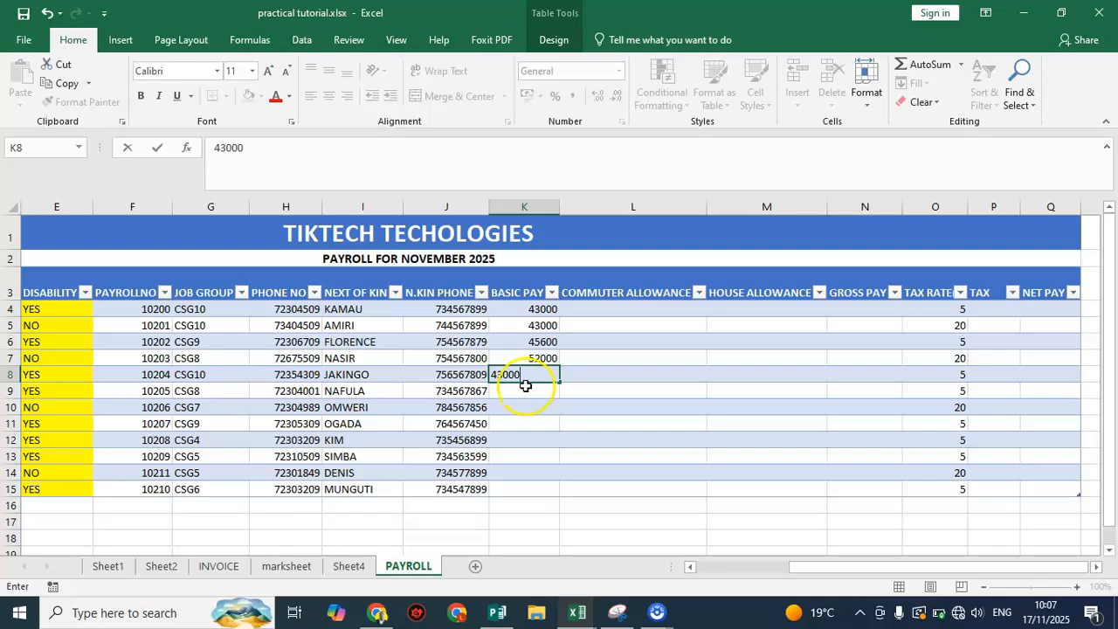
# Enter the BASIC PAY values 52000 in K9 and 54000 in K10
pyautogui.click(525, 390)
pyautogui.click(532, 388)
pyautogui.write('52000')
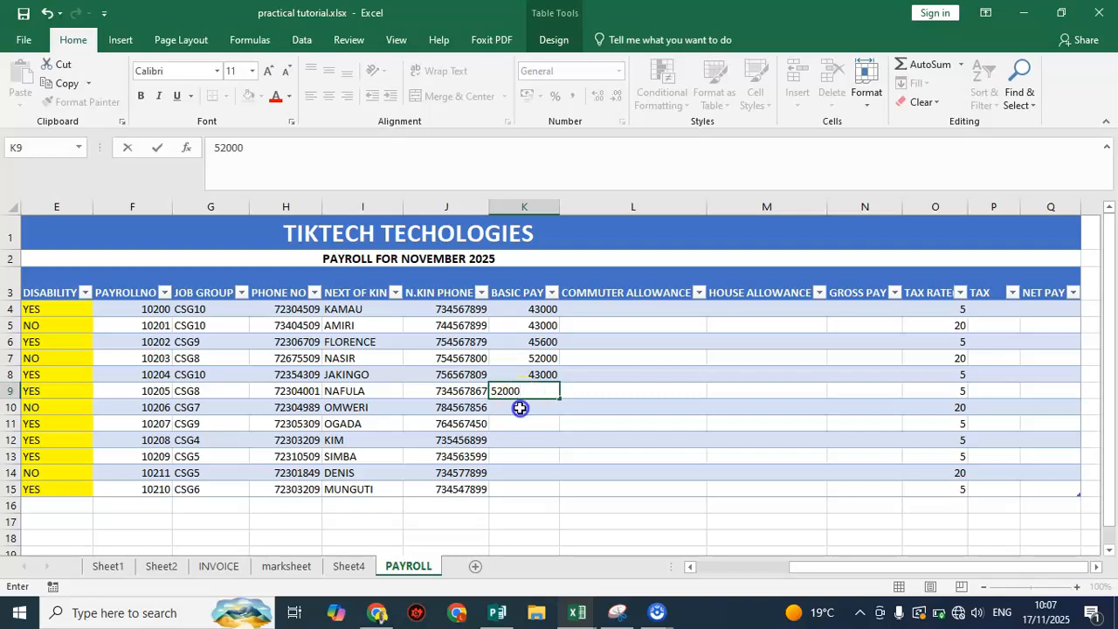
pyautogui.click(520, 408)
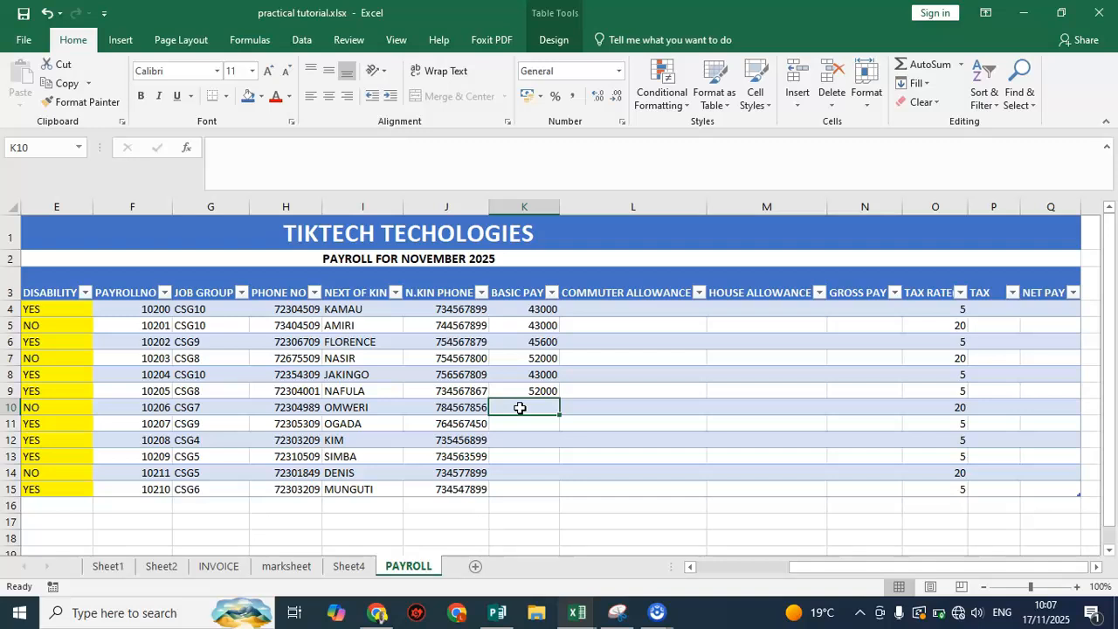
pyautogui.write('6')
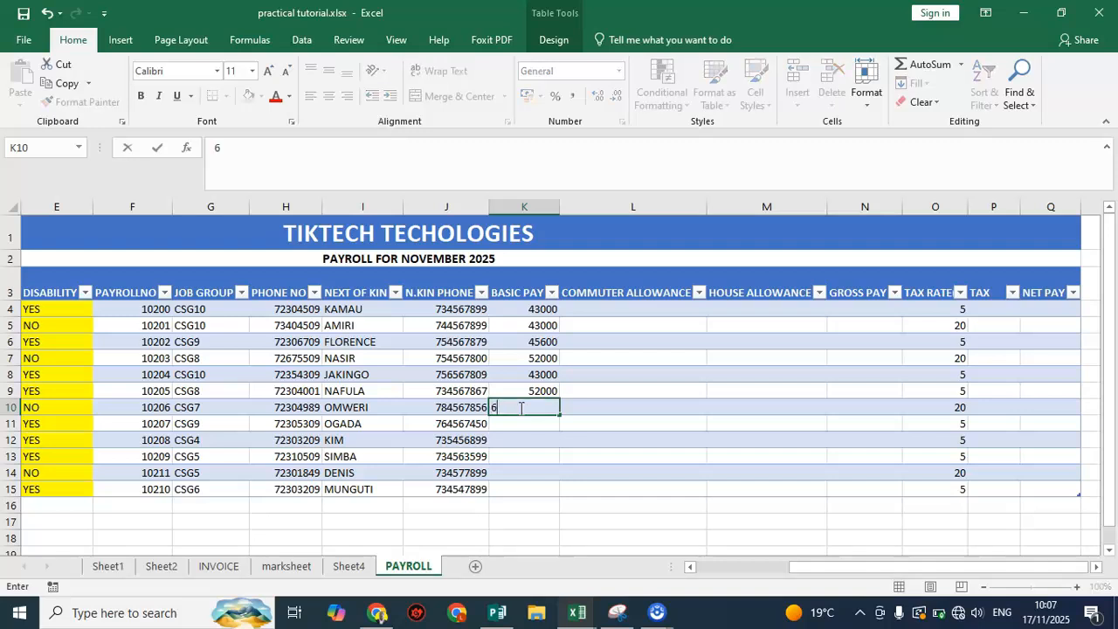
pyautogui.write('4000')
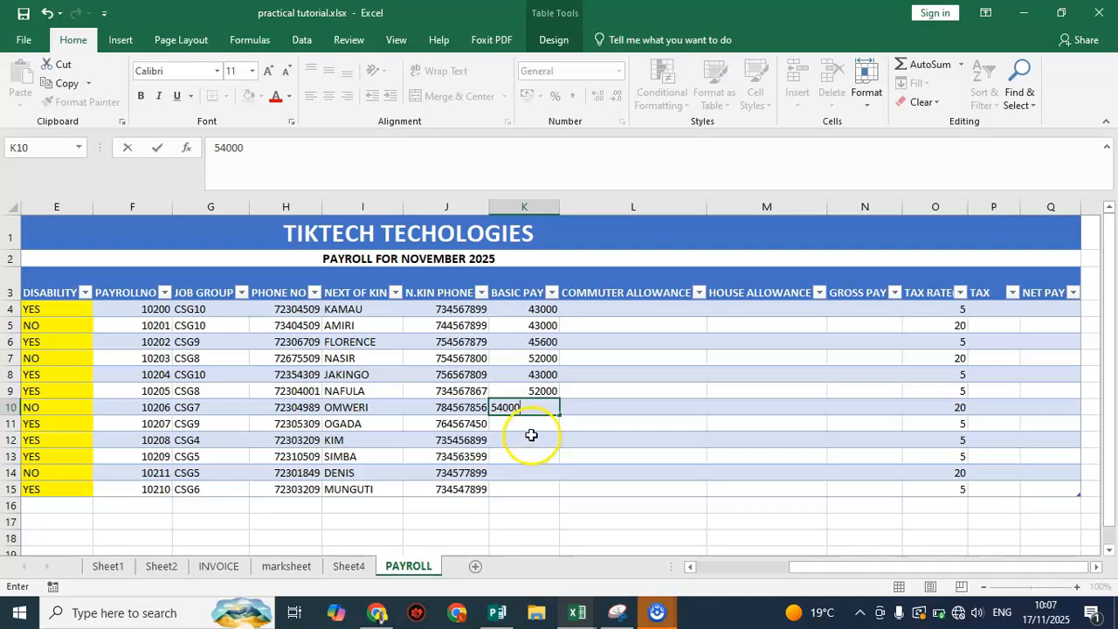
# Enter the BASIC PAY values 45600 in K11 and 63000 in K12
pyautogui.click(538, 420)
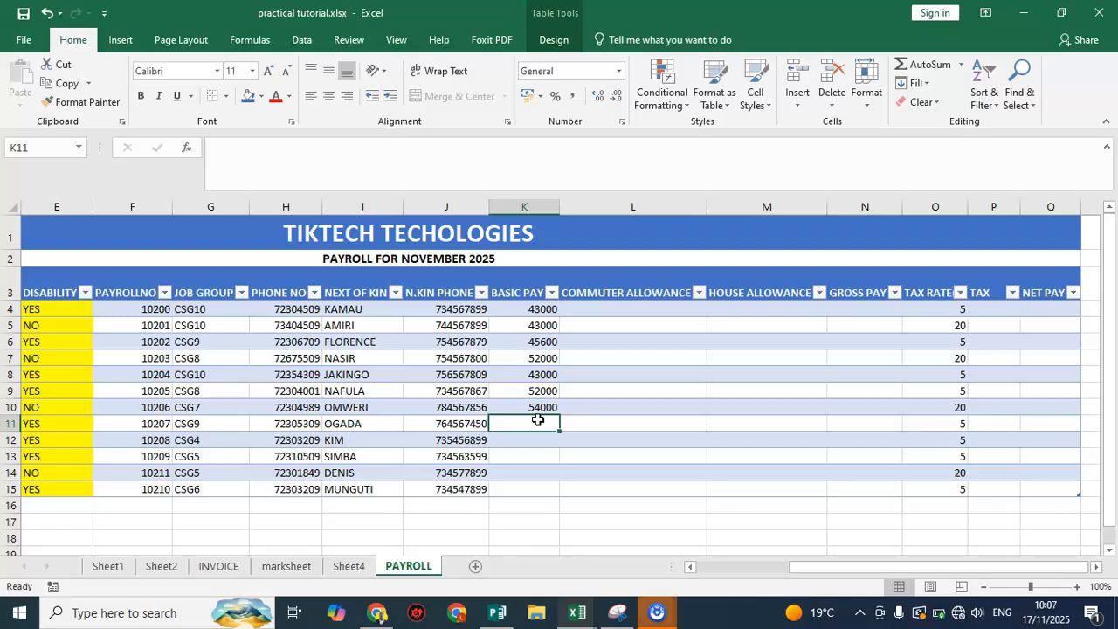
pyautogui.write('45600')
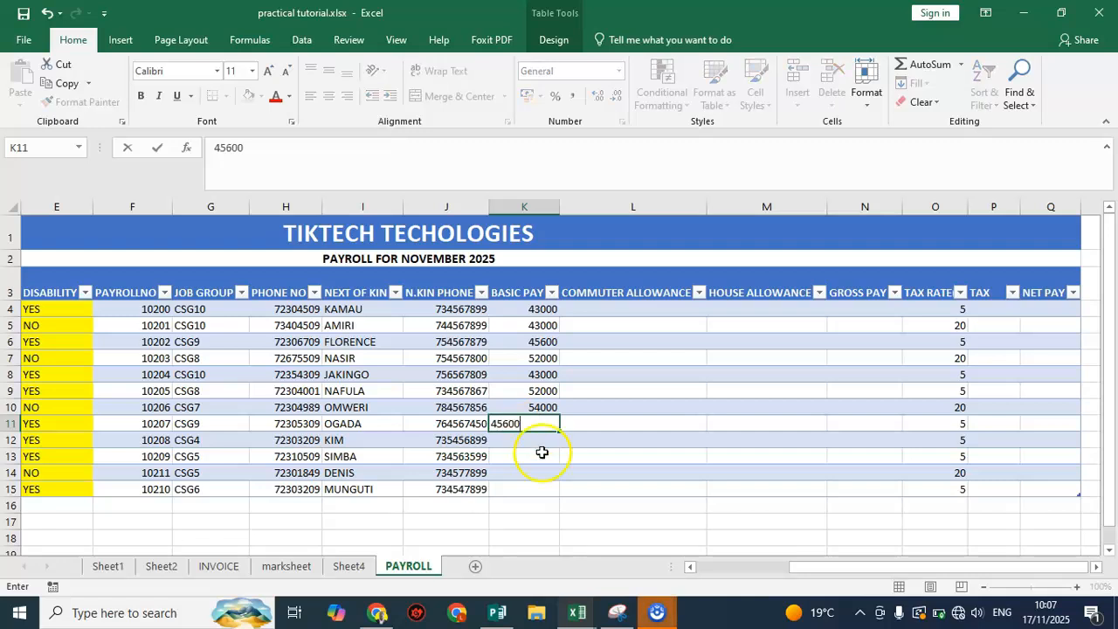
pyautogui.click(548, 442)
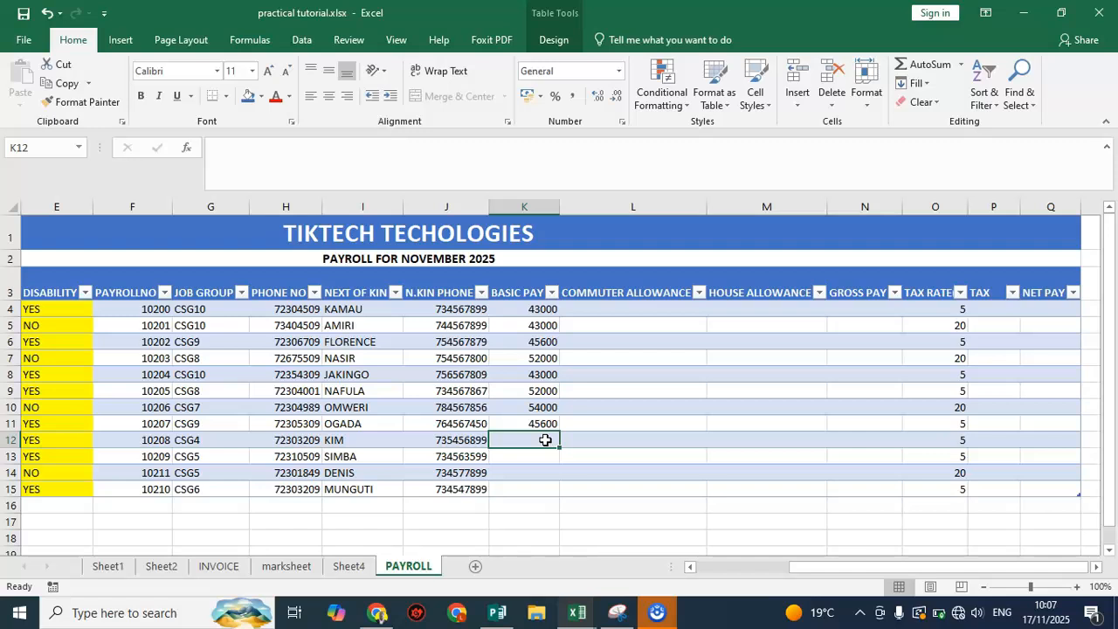
pyautogui.write('6')
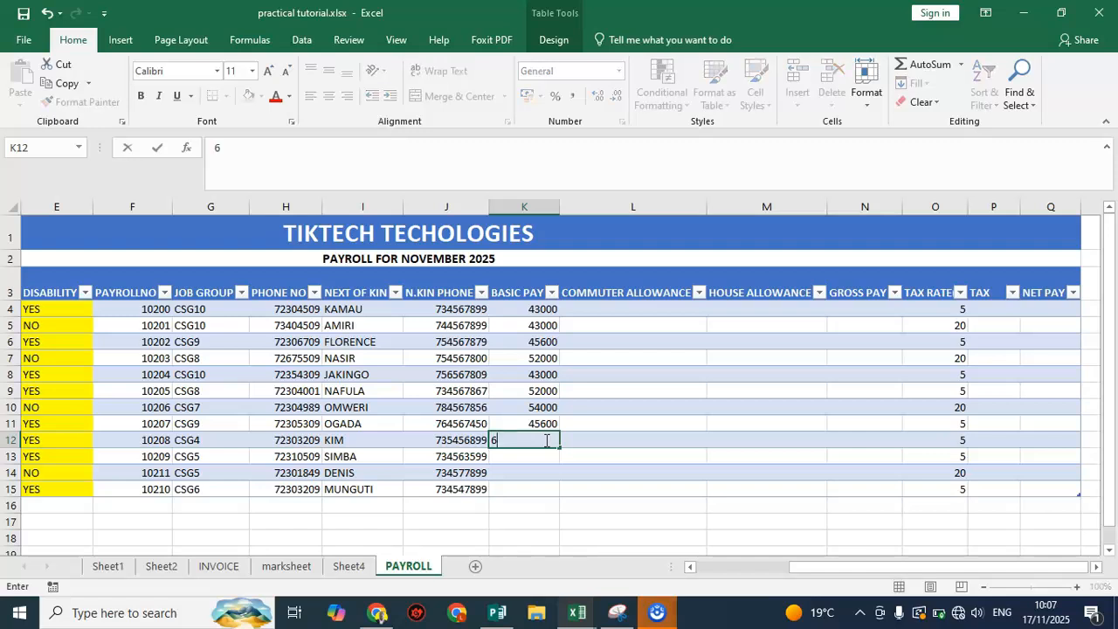
pyautogui.write('3000')
# Enter the BASIC PAY values 56000 in K13, 56000 in K14 and 55000 in K15
pyautogui.click(548, 455)
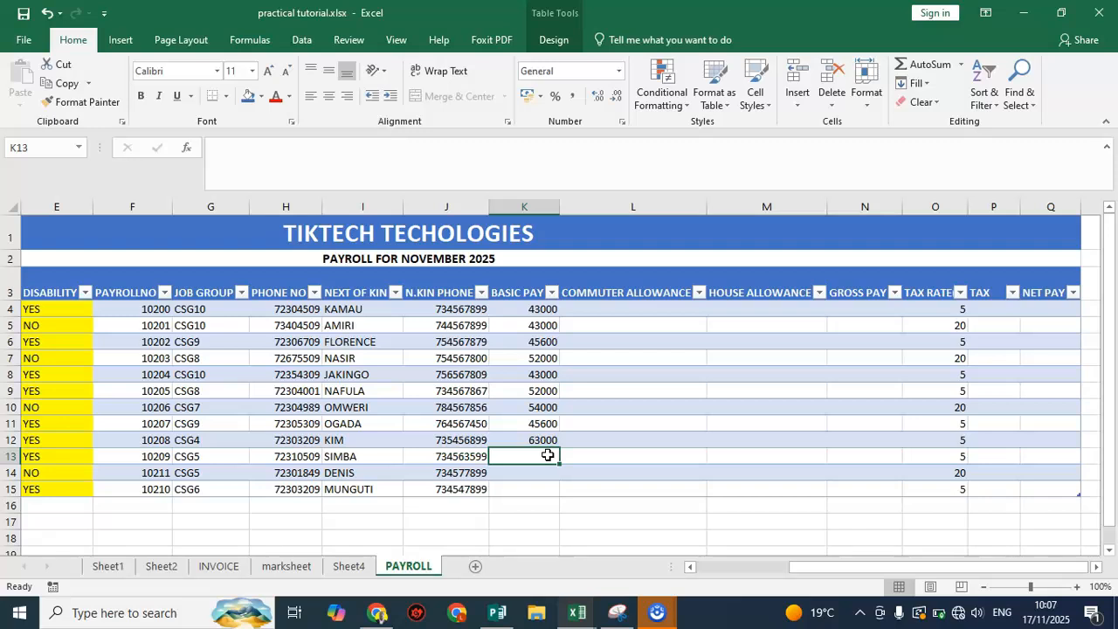
pyautogui.write('56000')
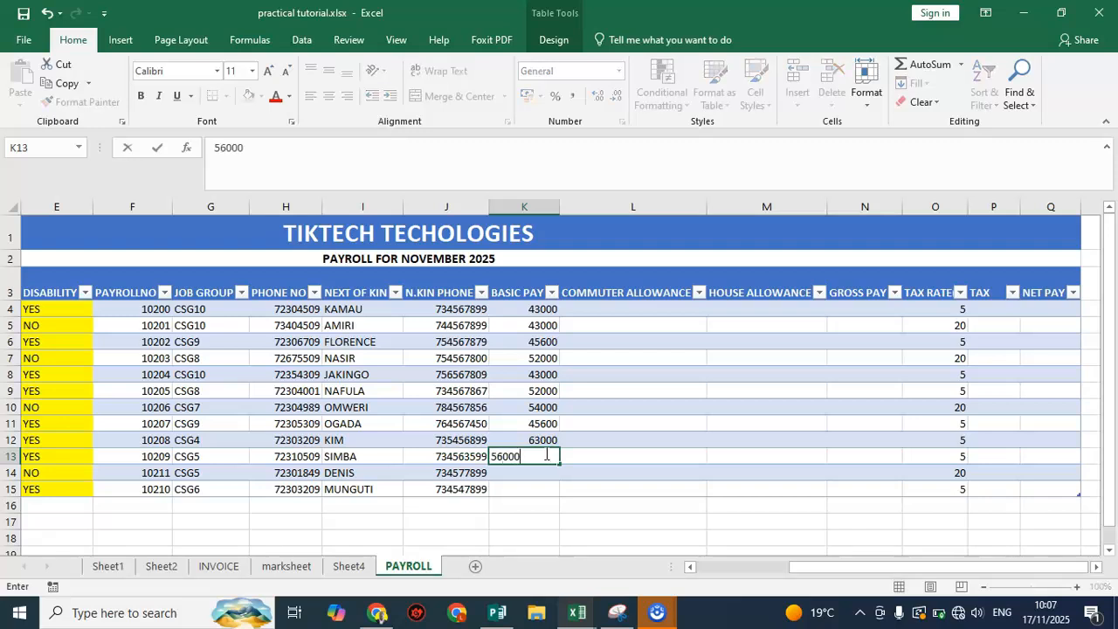
pyautogui.click(534, 472)
pyautogui.write('56000')
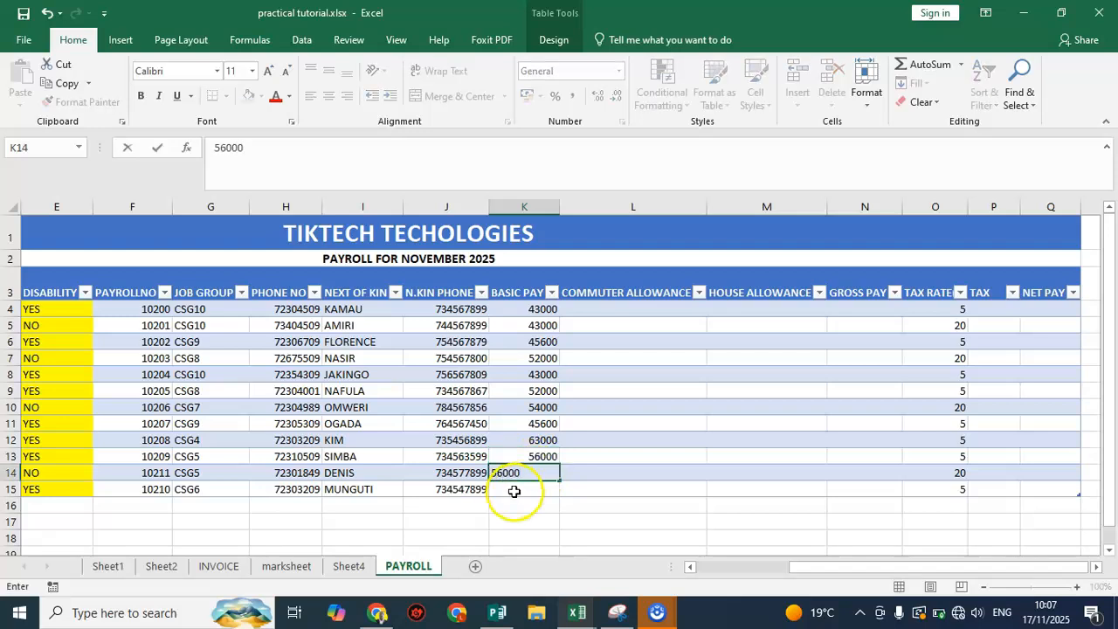
pyautogui.click(514, 491)
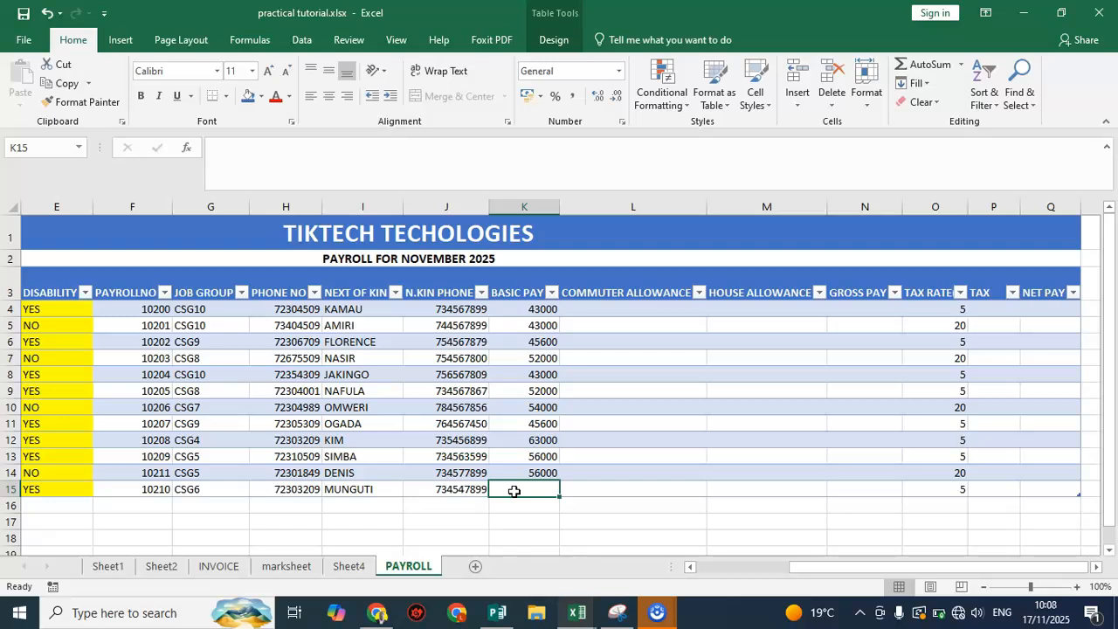
pyautogui.write('55000')
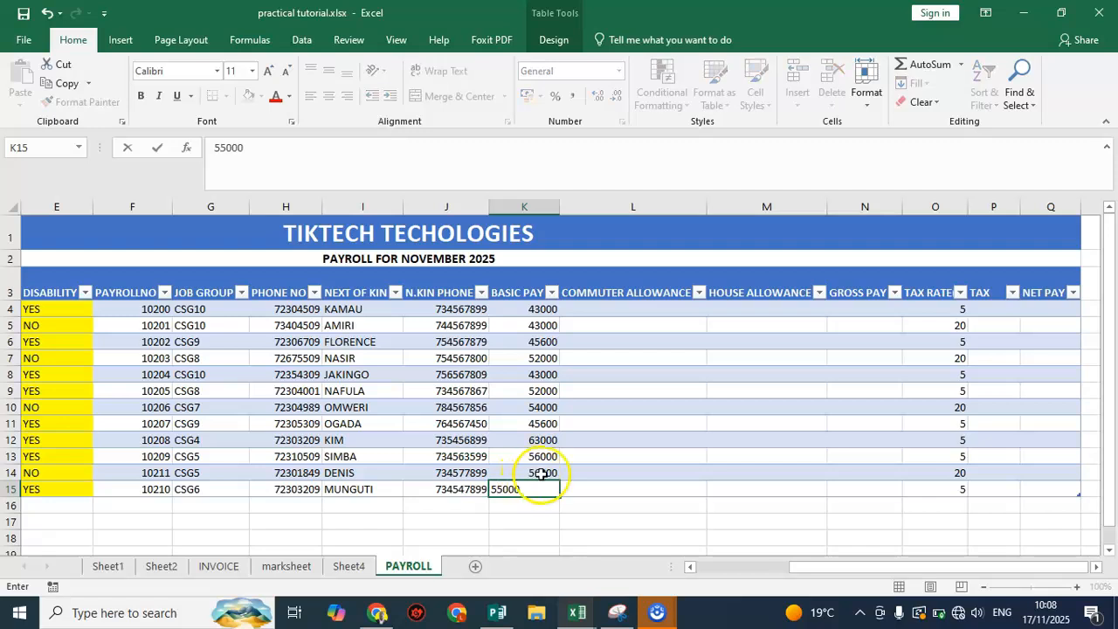
pyautogui.click(603, 327)
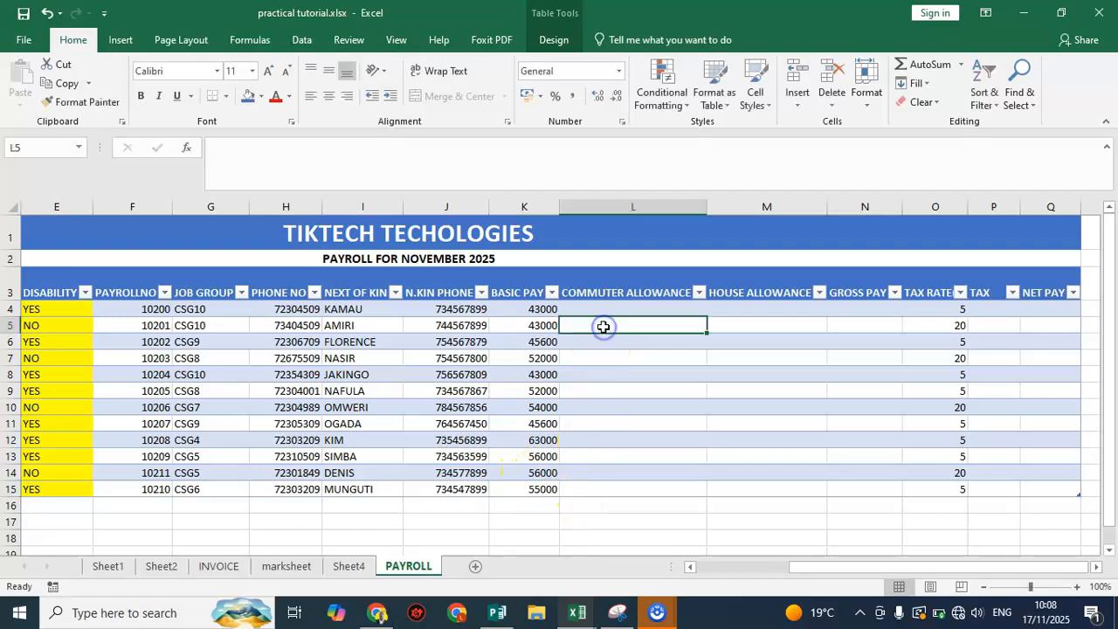
# Enter 4500 as the COMMUTER ALLOWANCE in L4 and copy it down to L15
pyautogui.click(544, 310)
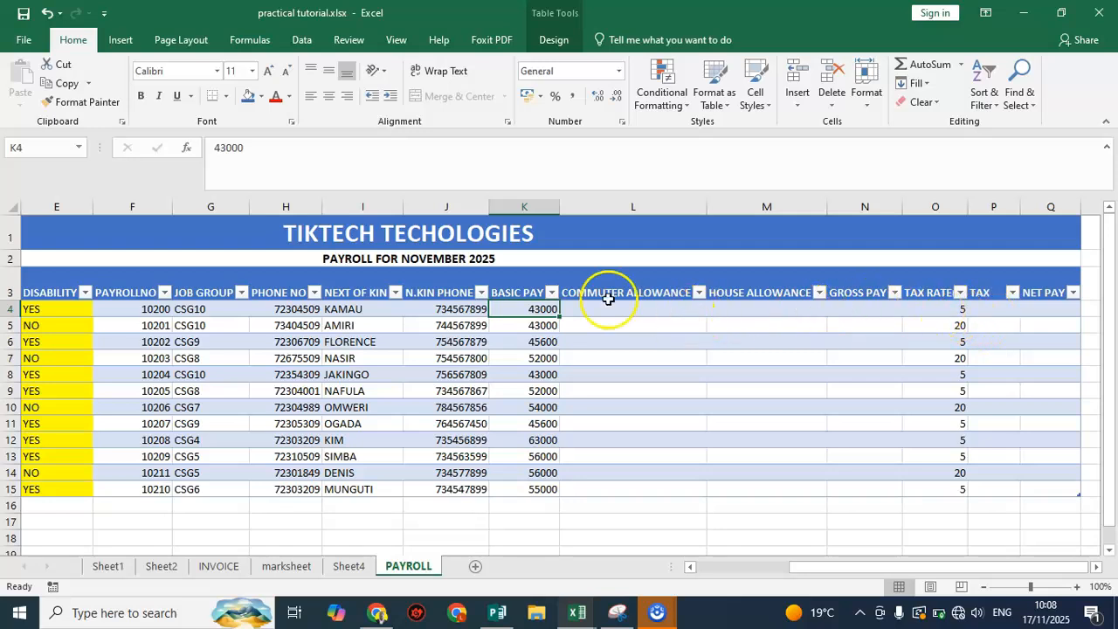
pyautogui.click(643, 310)
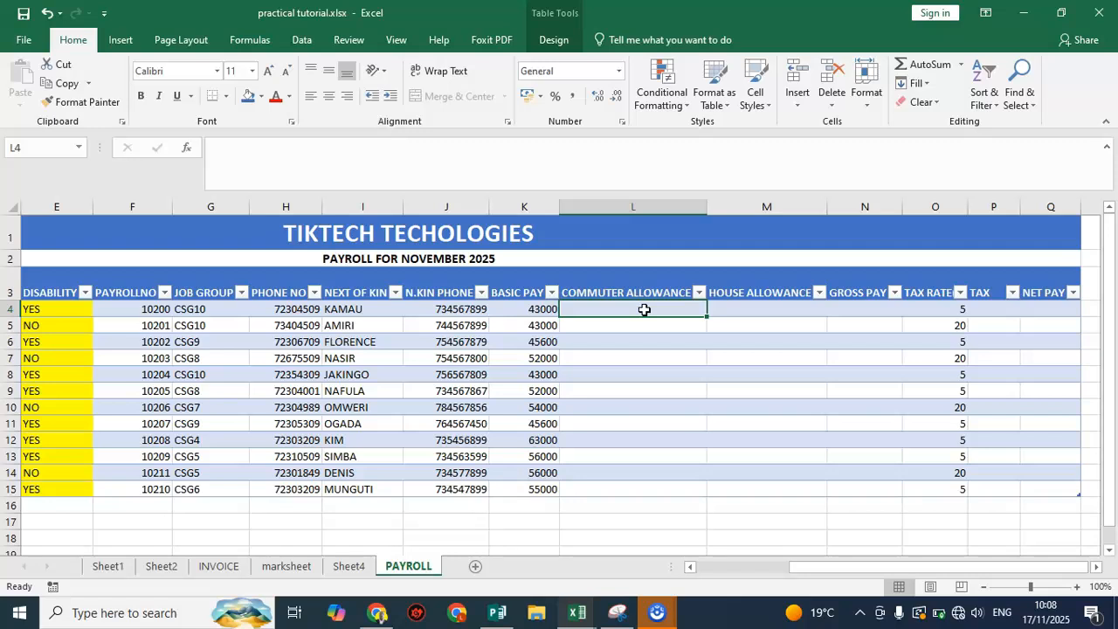
pyautogui.write('3')
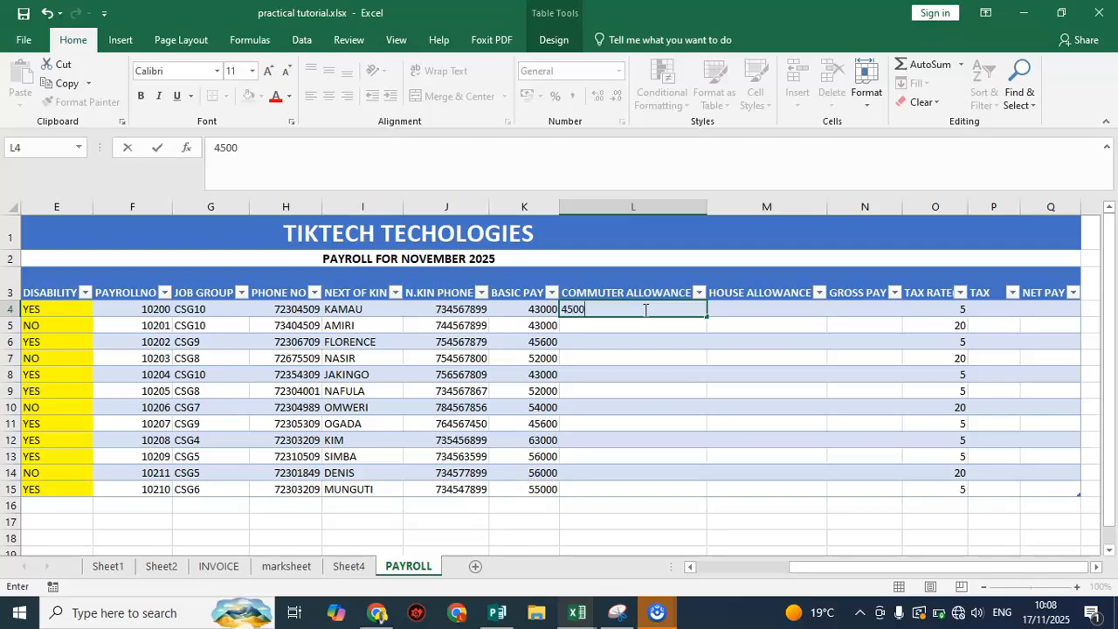
pyautogui.click(644, 324)
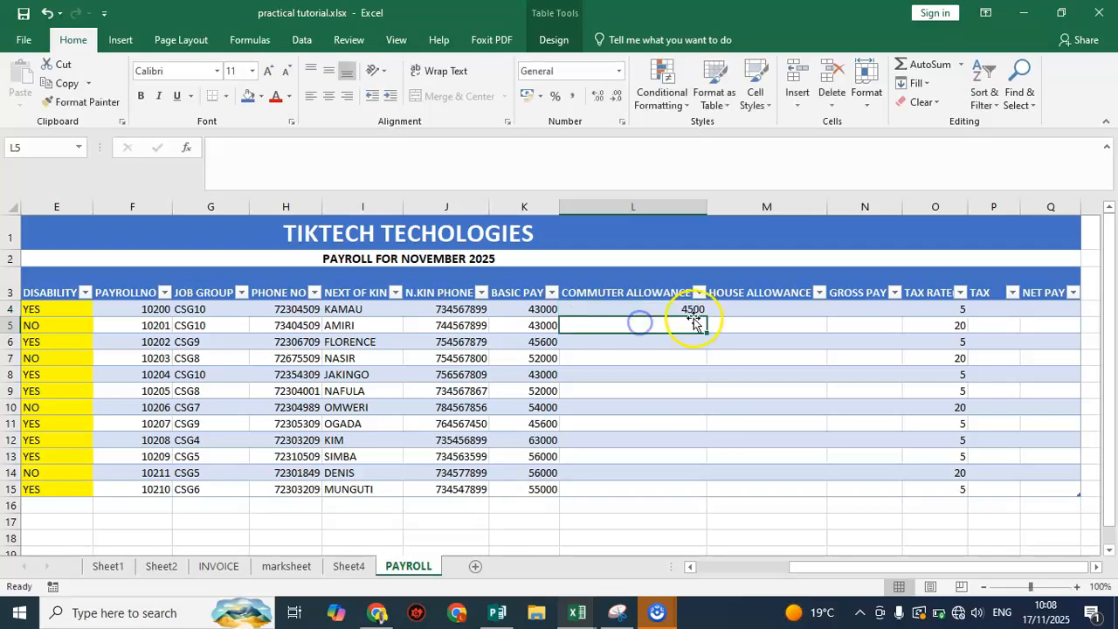
pyautogui.click(688, 308)
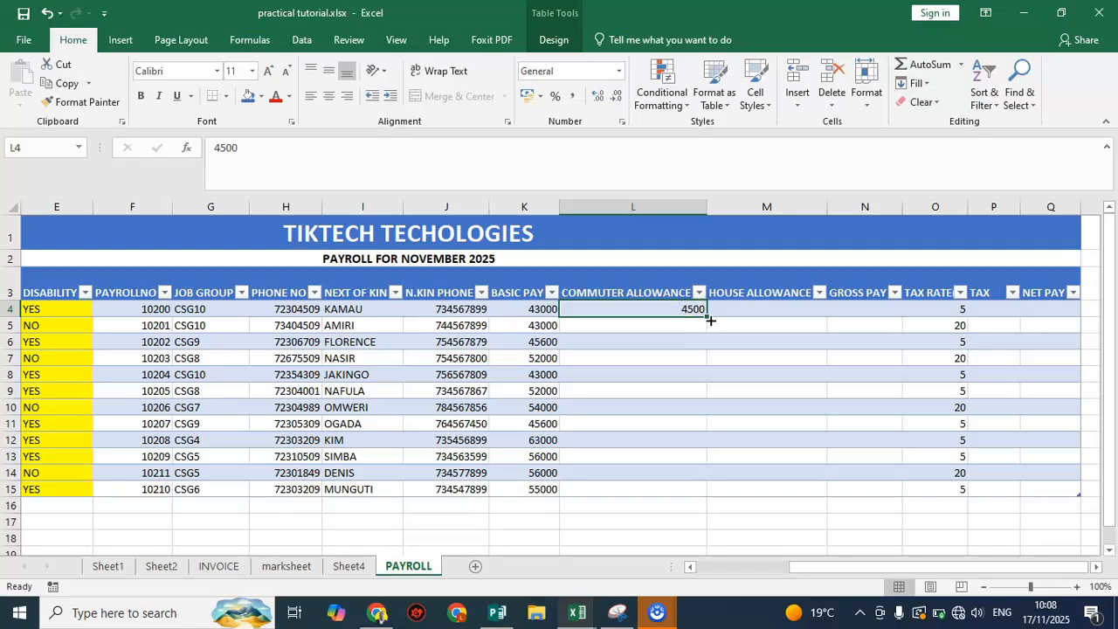
pyautogui.moveTo(706, 316); pyautogui.dragTo(691, 494)
# Enter 23000 as the HOUSE ALLOWANCE in M4 and copy it down to M15
pyautogui.click(768, 309)
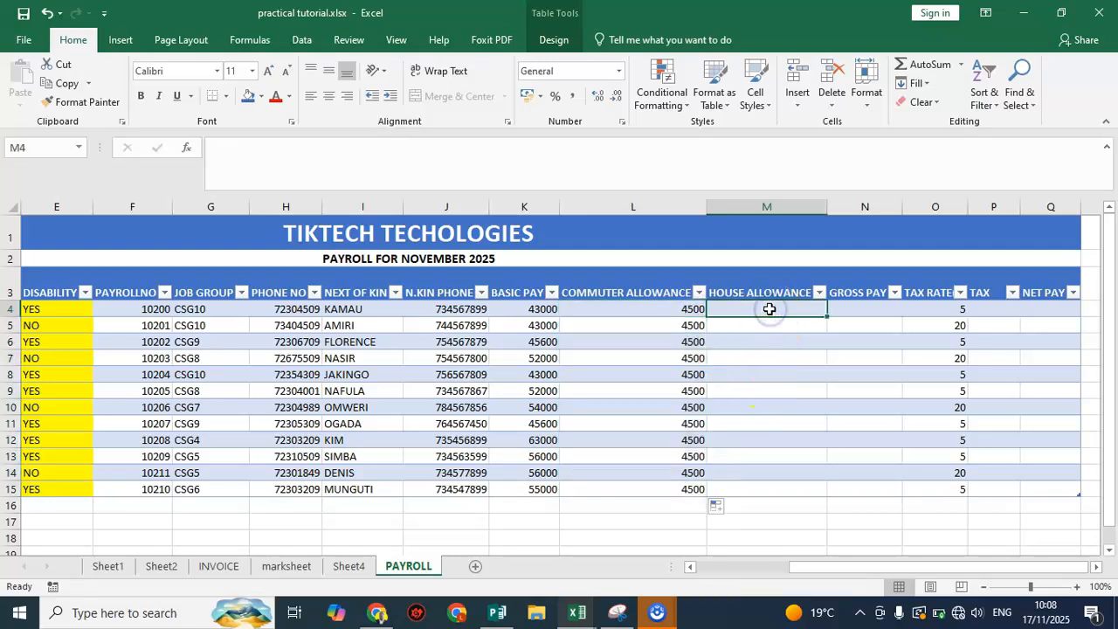
pyautogui.write('23000')
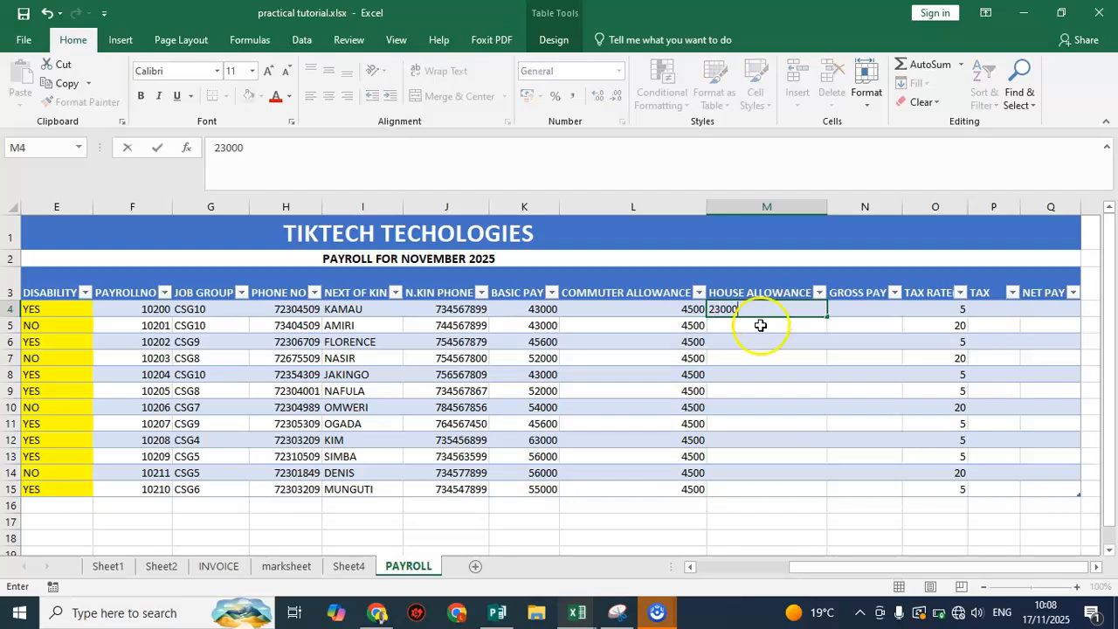
pyautogui.press('Return')
pyautogui.click(797, 311)
pyautogui.moveTo(826, 316); pyautogui.dragTo(825, 495)
# Compute GROSS PAY in column N by applying AutoSum to the basic pay and both allowances in K4:M4
pyautogui.click(859, 311)
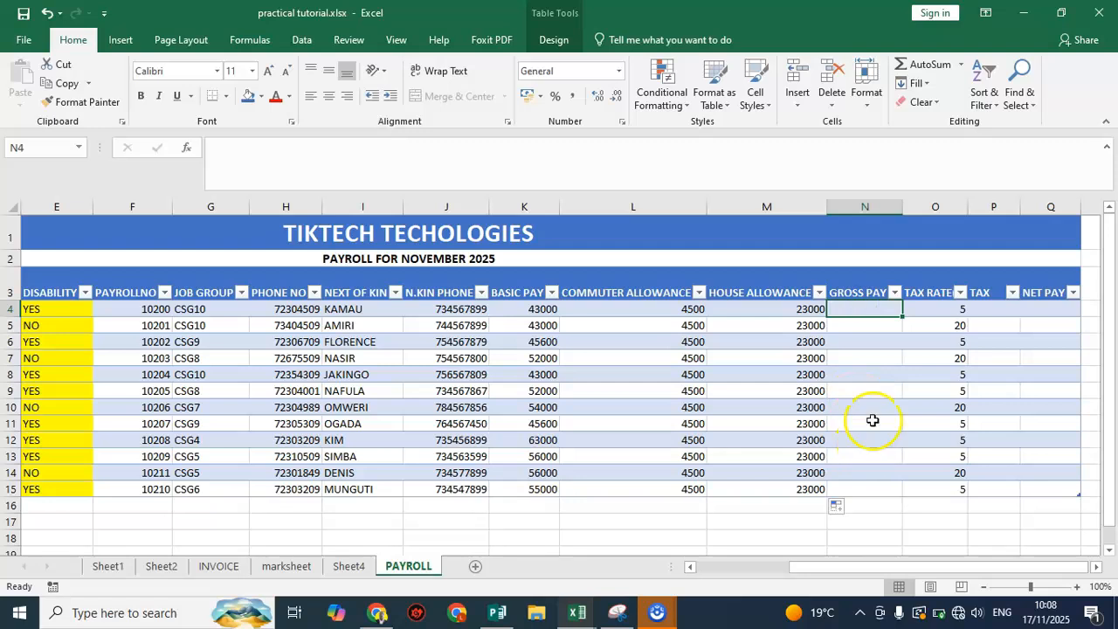
pyautogui.click(530, 311)
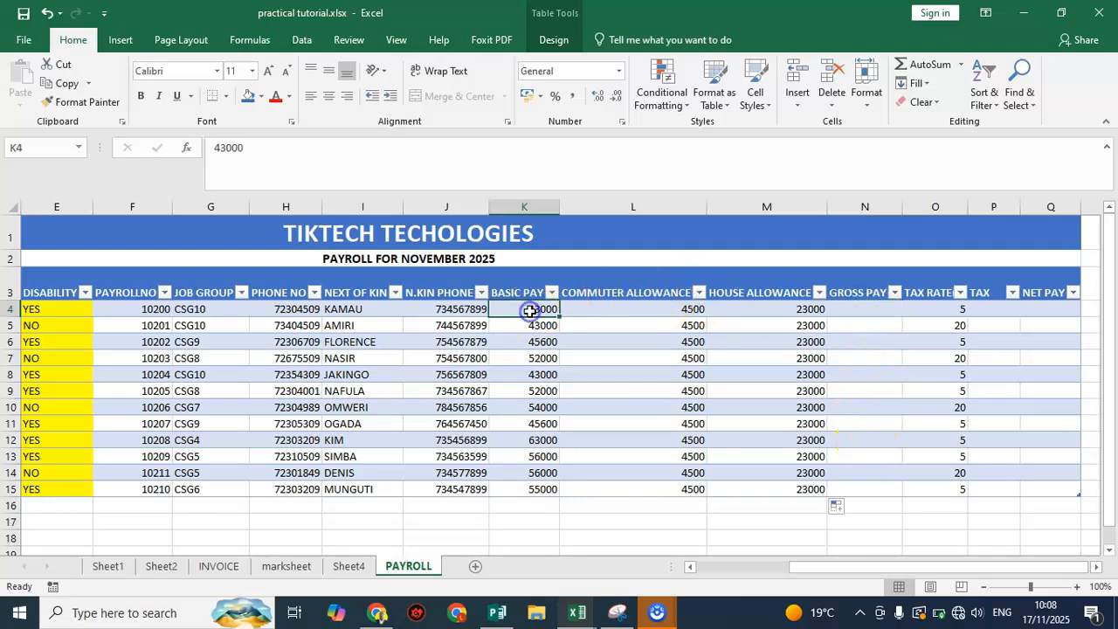
pyautogui.click(651, 312)
pyautogui.click(775, 308)
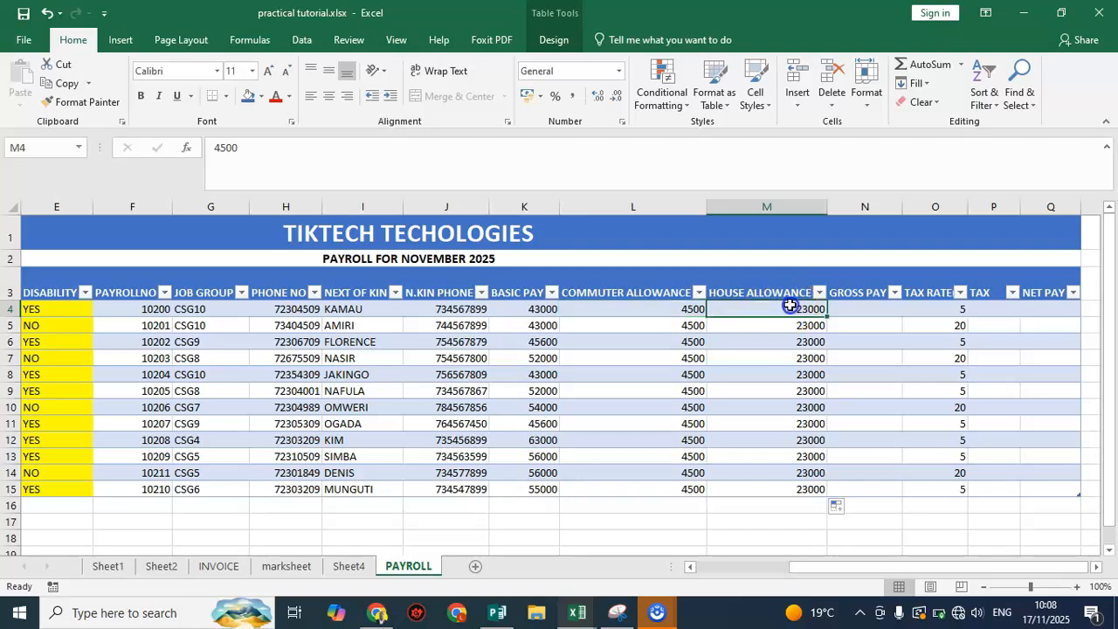
pyautogui.click(517, 310)
pyautogui.moveTo(615, 322); pyautogui.dragTo(805, 301)
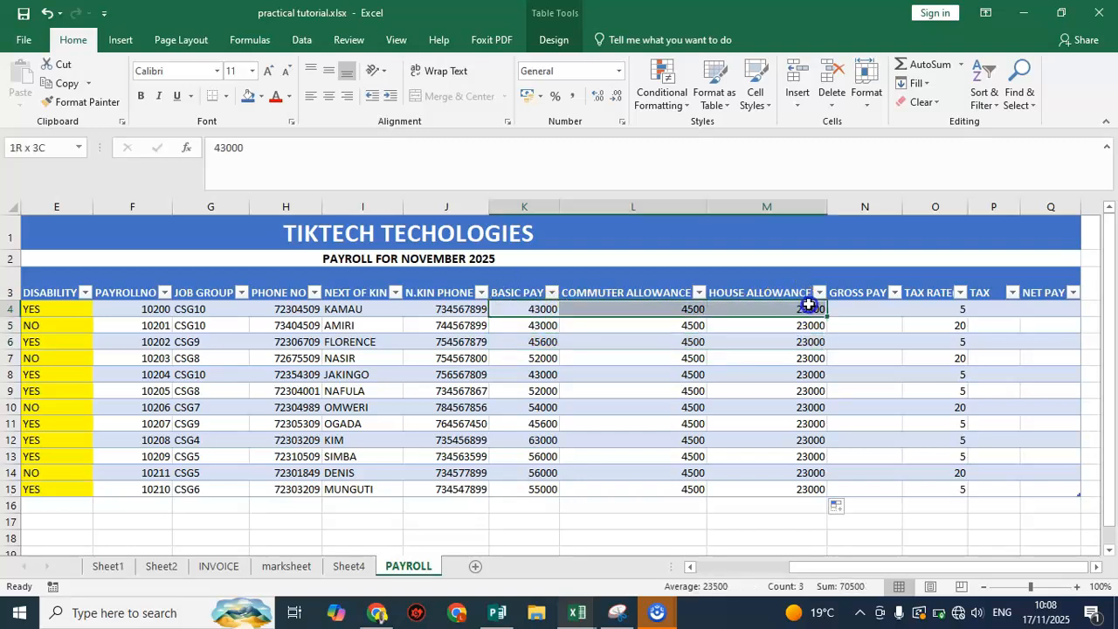
pyautogui.click(919, 66)
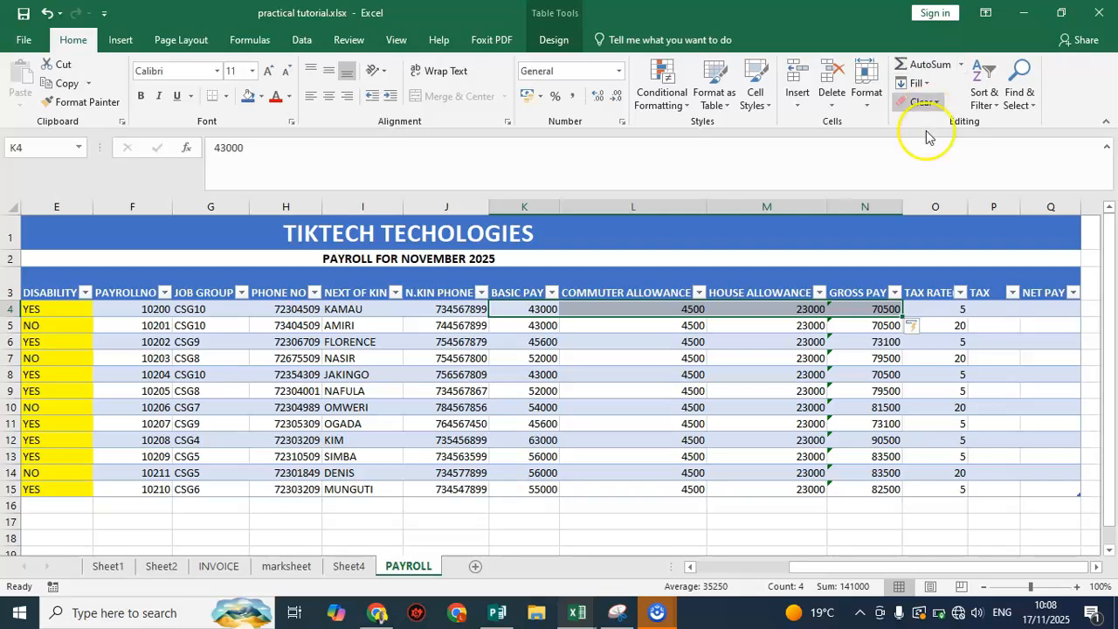
# Ignore the omitted adjacent cells error on the GROSS PAY formula in N4
pyautogui.click(875, 392)
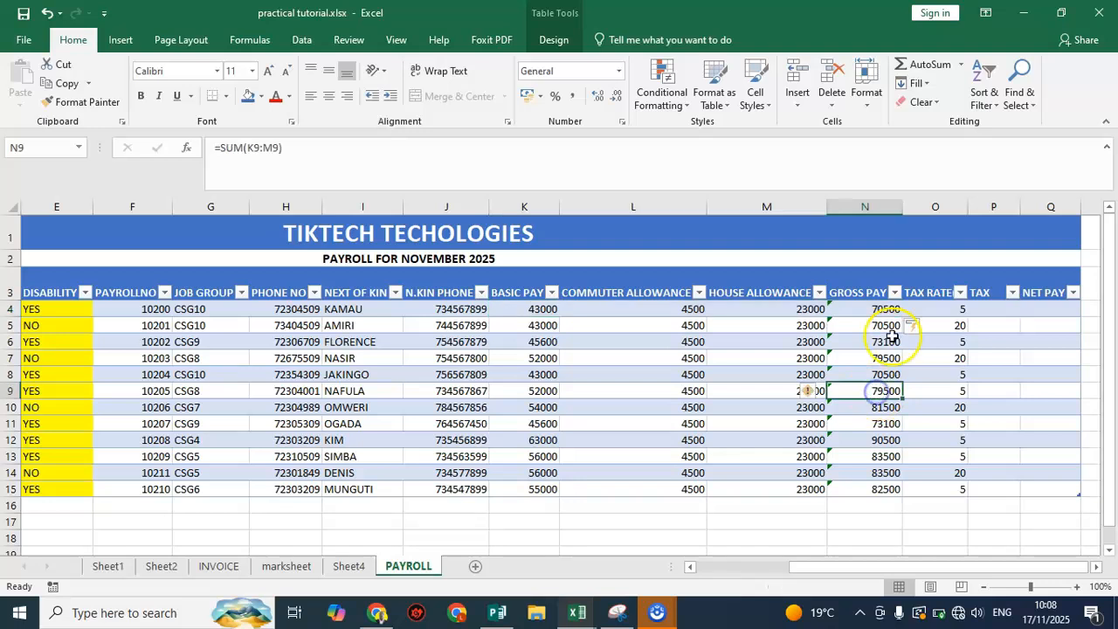
pyautogui.click(885, 309)
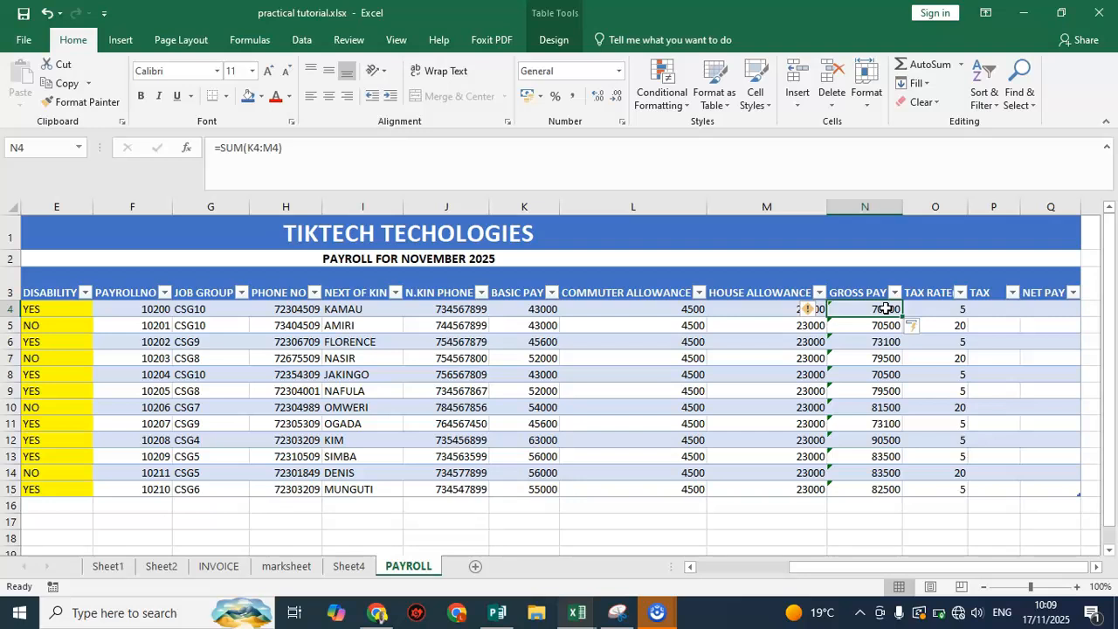
pyautogui.click(781, 322)
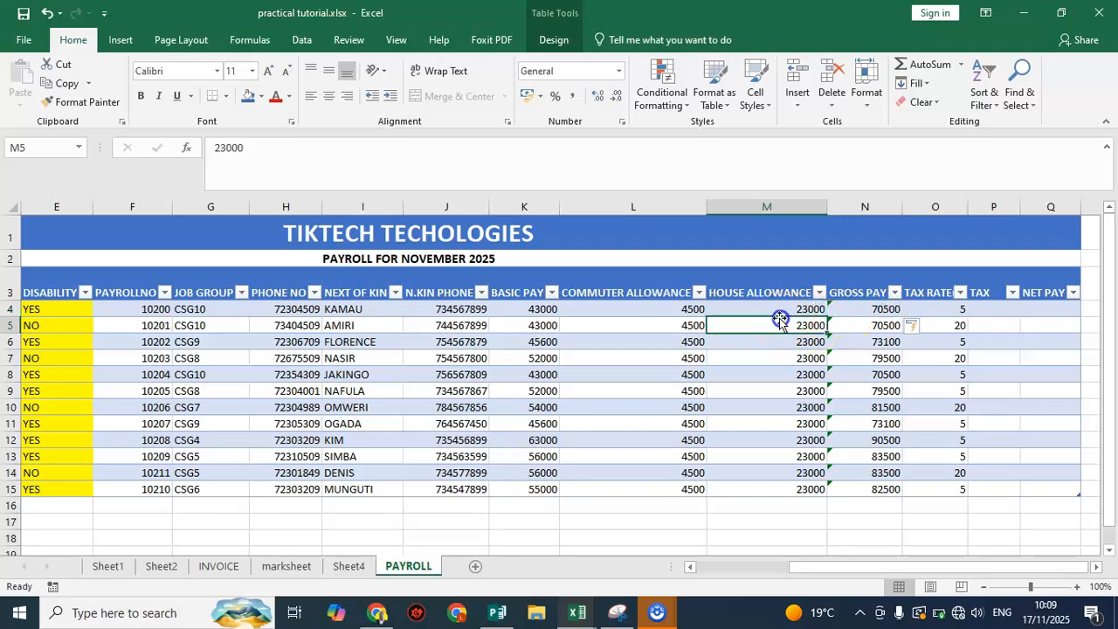
pyautogui.click(831, 309)
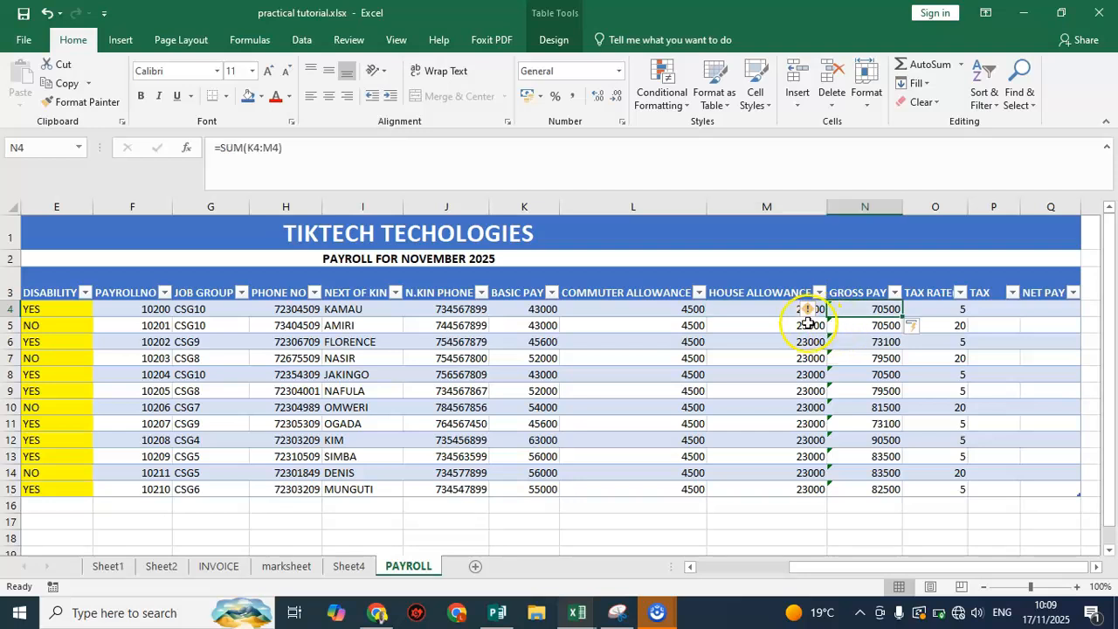
pyautogui.click(776, 311)
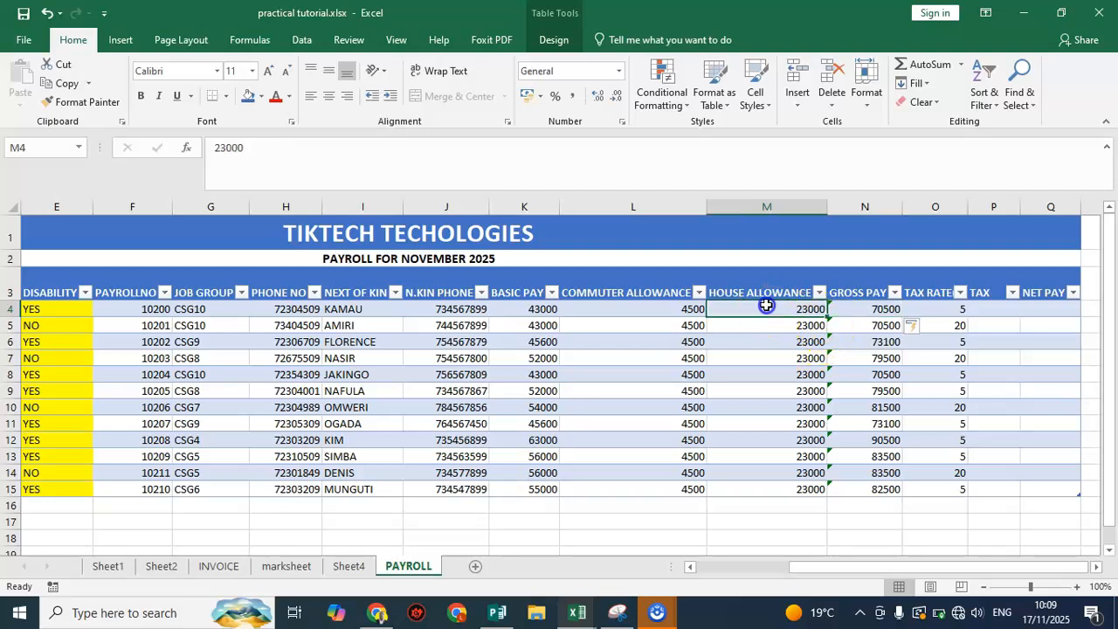
pyautogui.click(831, 309)
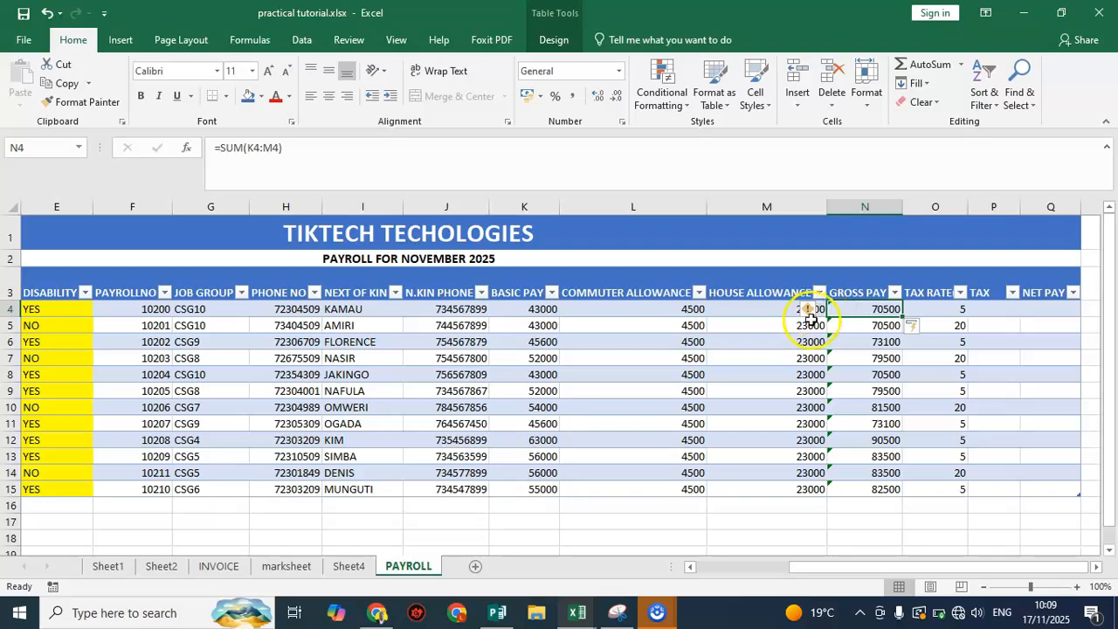
pyautogui.click(821, 310)
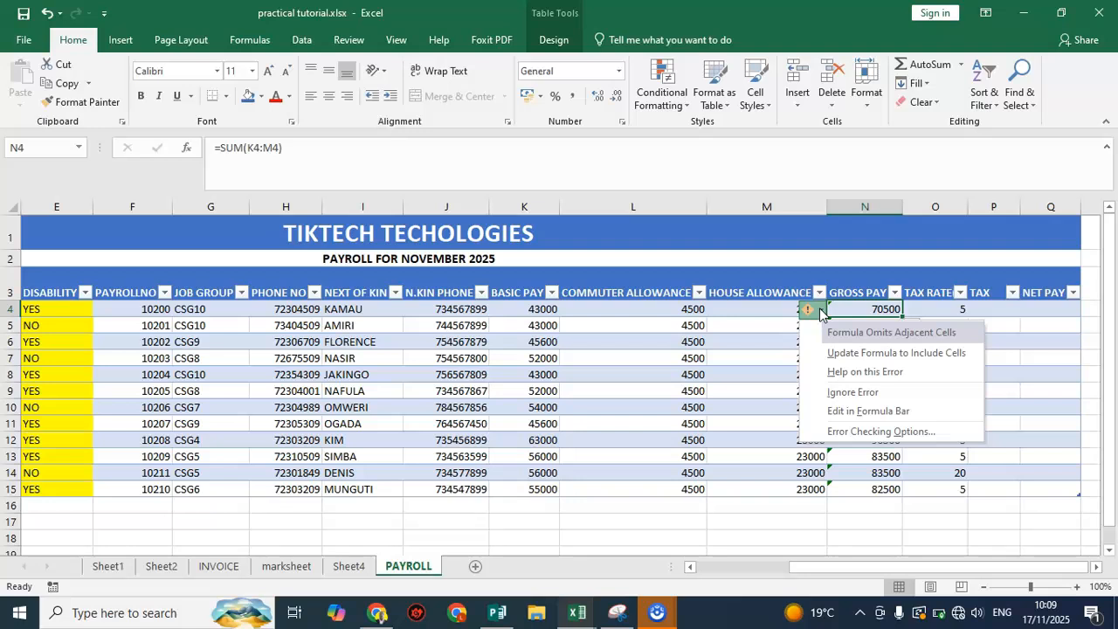
pyautogui.click(853, 391)
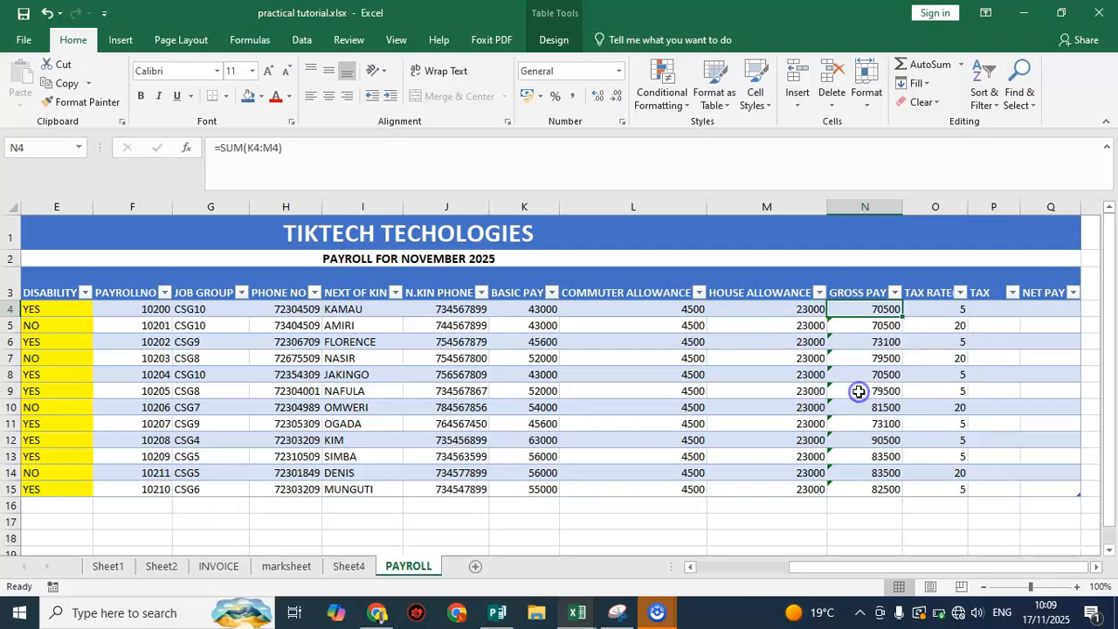
# Ignore the omitted adjacent cells error on the GROSS PAY formula in N5
pyautogui.click(858, 326)
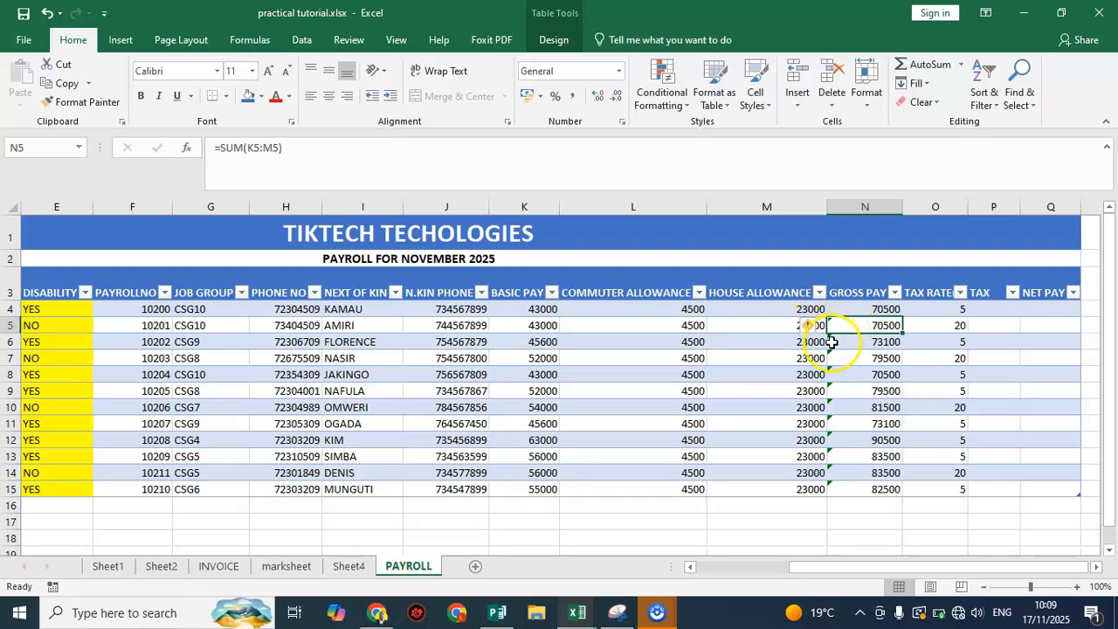
pyautogui.click(818, 327)
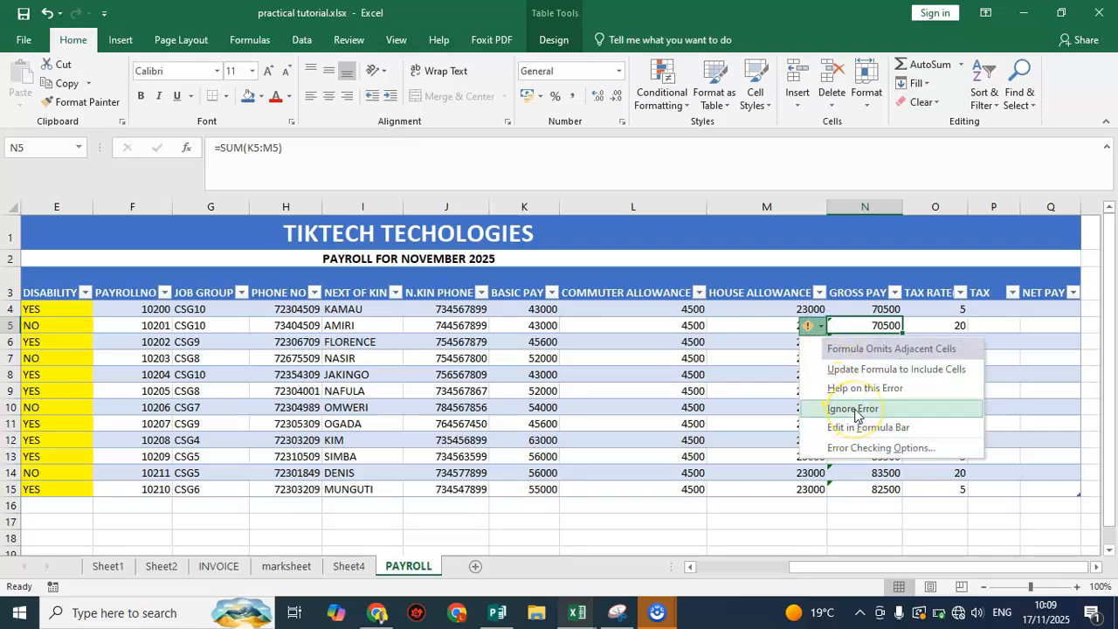
pyautogui.click(856, 409)
pyautogui.click(837, 357)
pyautogui.click(823, 327)
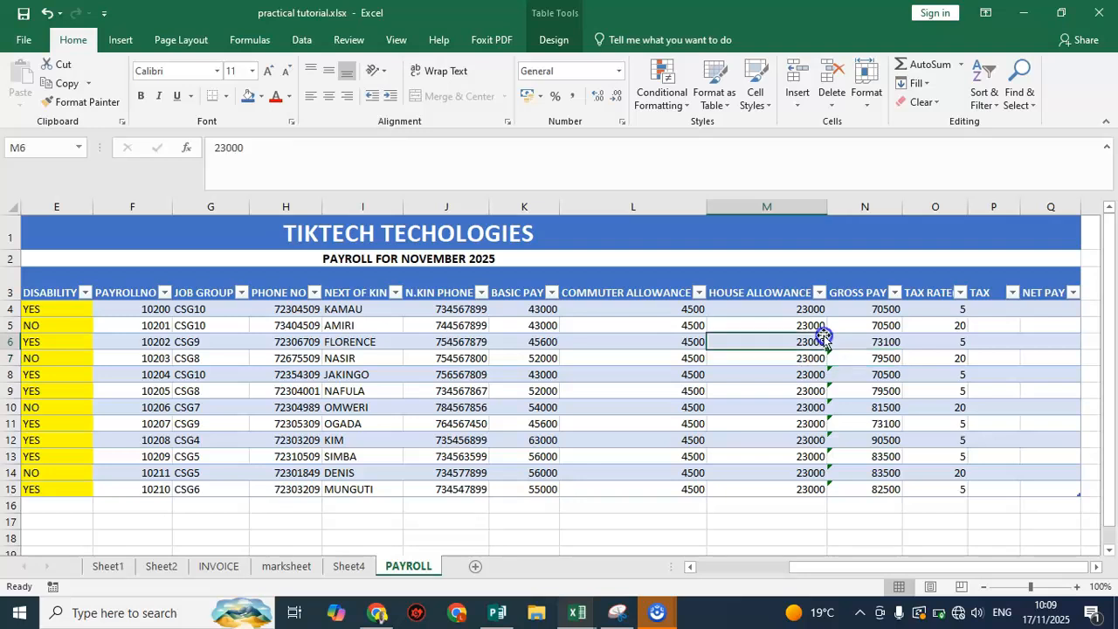
# Change the TAX column header in P3 to "TAX(% O F GP)"
pyautogui.click(936, 324)
pyautogui.click(987, 309)
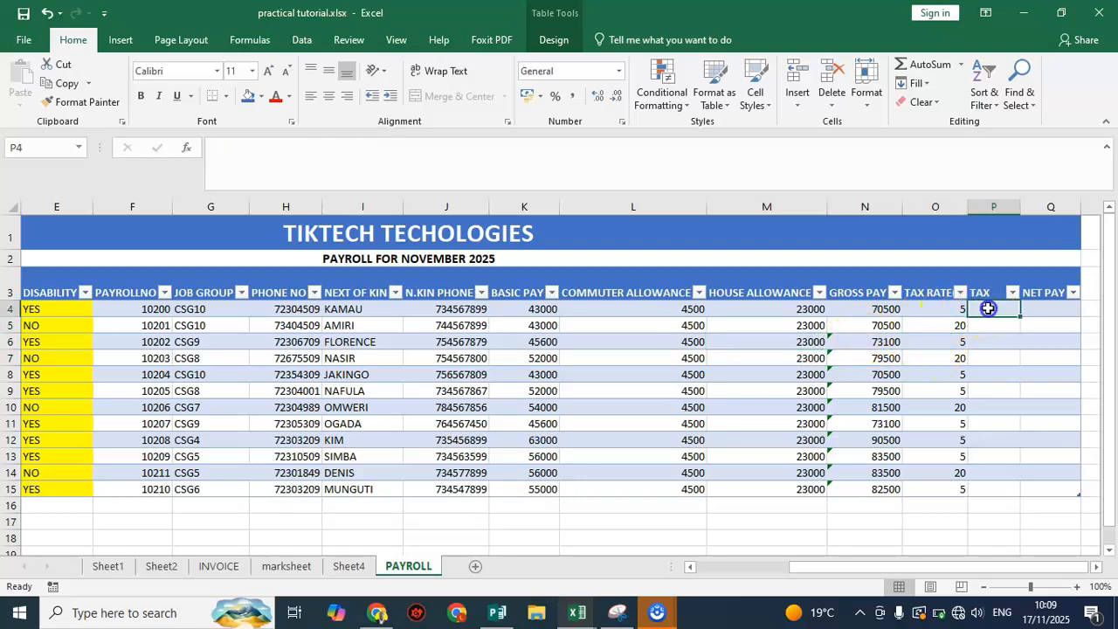
pyautogui.doubleClick(984, 292)
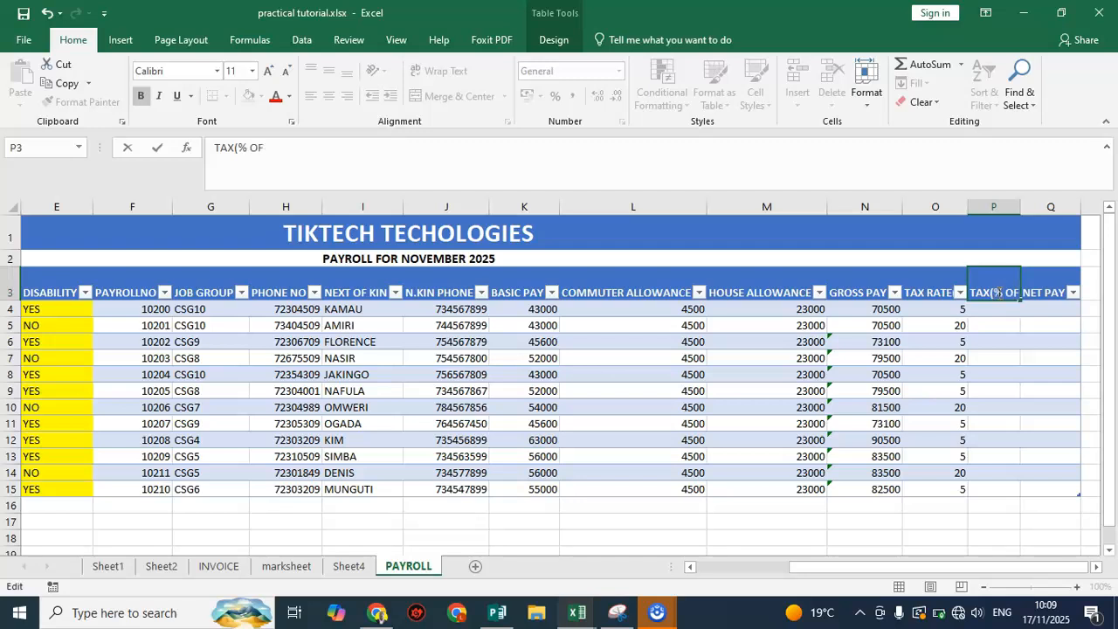
pyautogui.write('g')
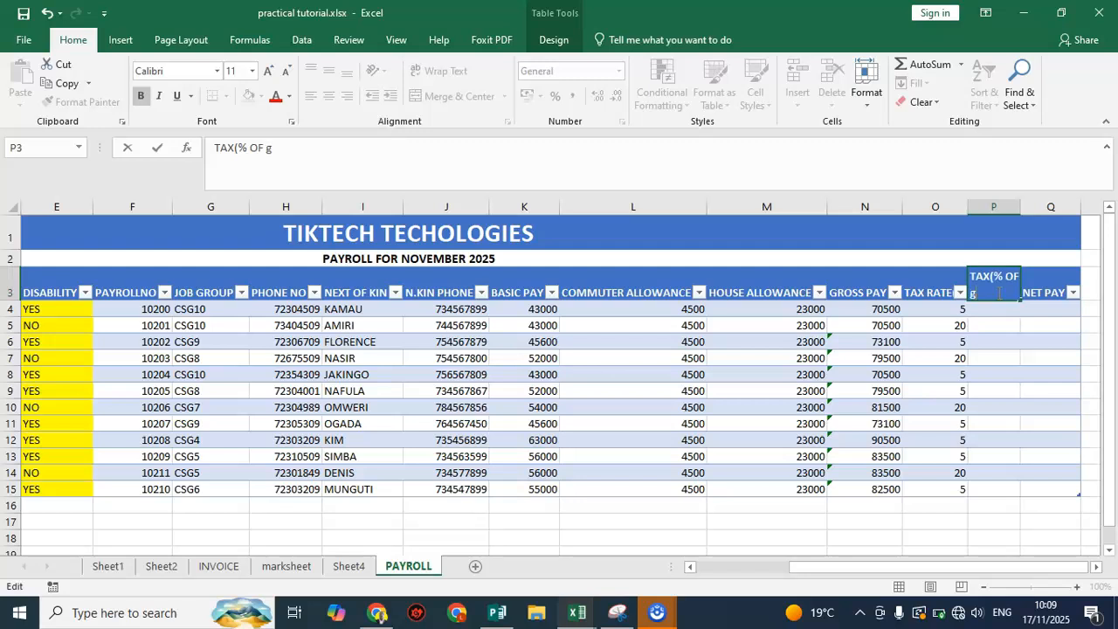
pyautogui.press('BackSpace')
pyautogui.write('GP')
pyautogui.press('BackSpace')
pyautogui.press('BackSpace')
pyautogui.press('BackSpace')
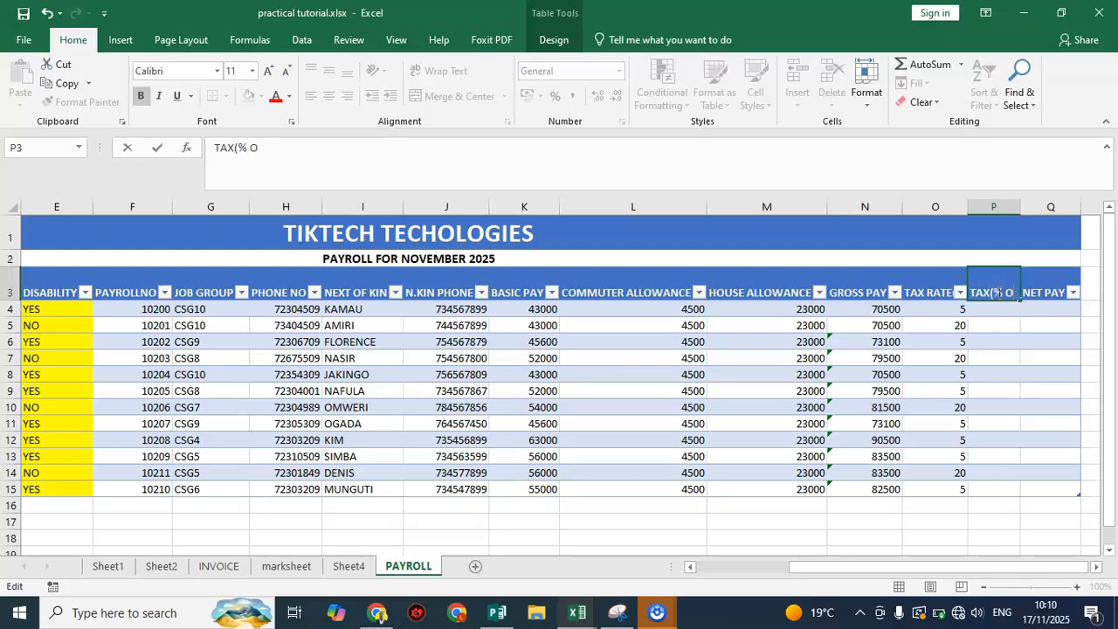
pyautogui.write('G')
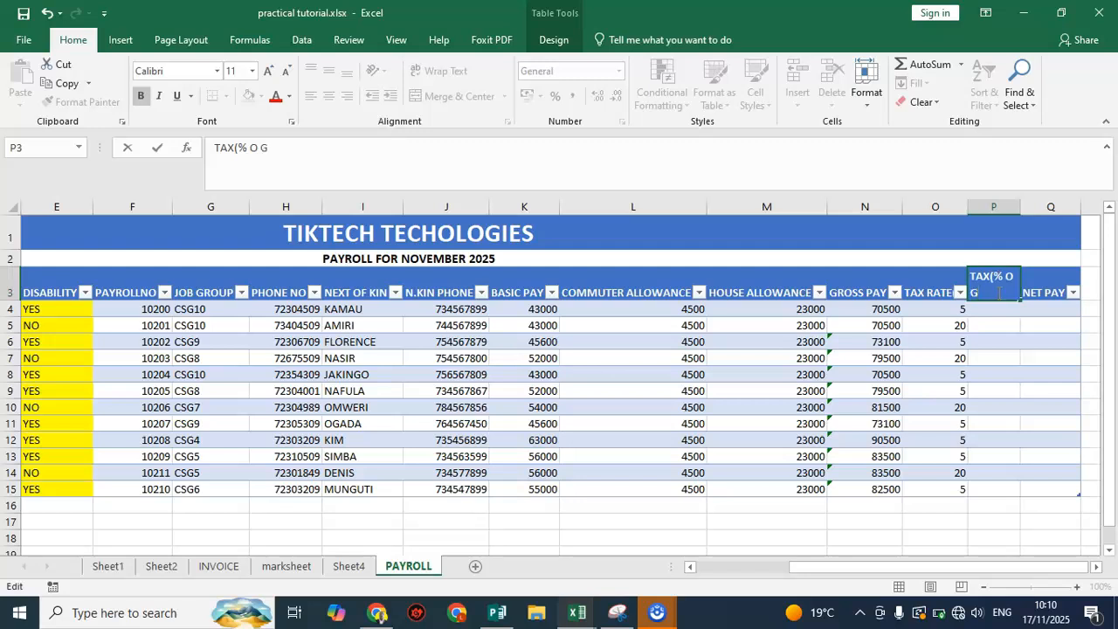
pyautogui.press('BackSpace')
pyautogui.press('BackSpace')
pyautogui.write('F GP')
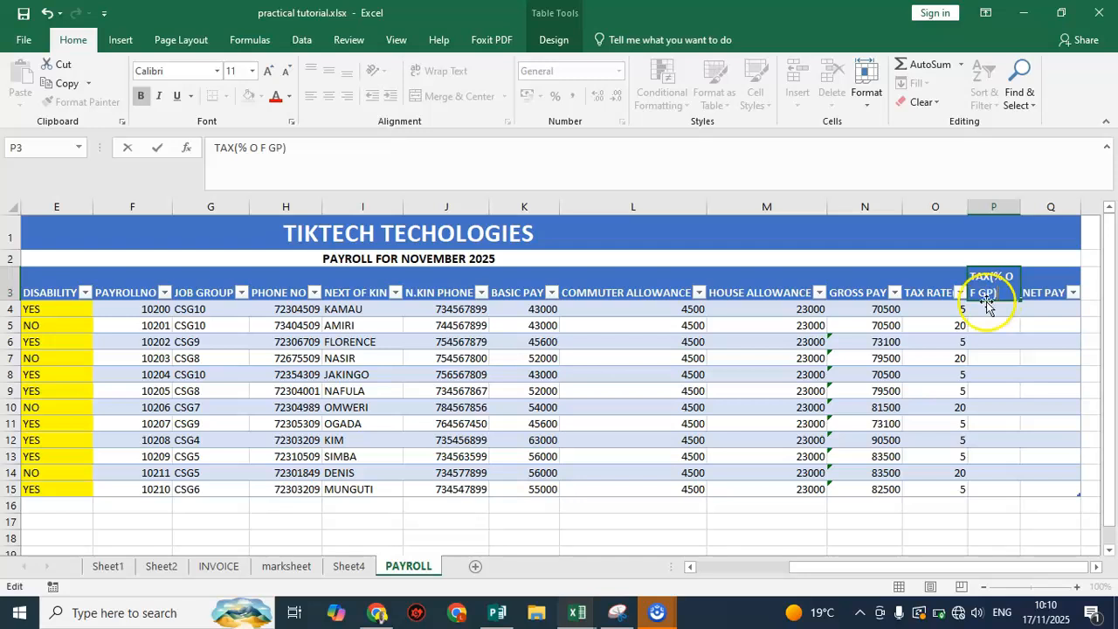
pyautogui.click(984, 306)
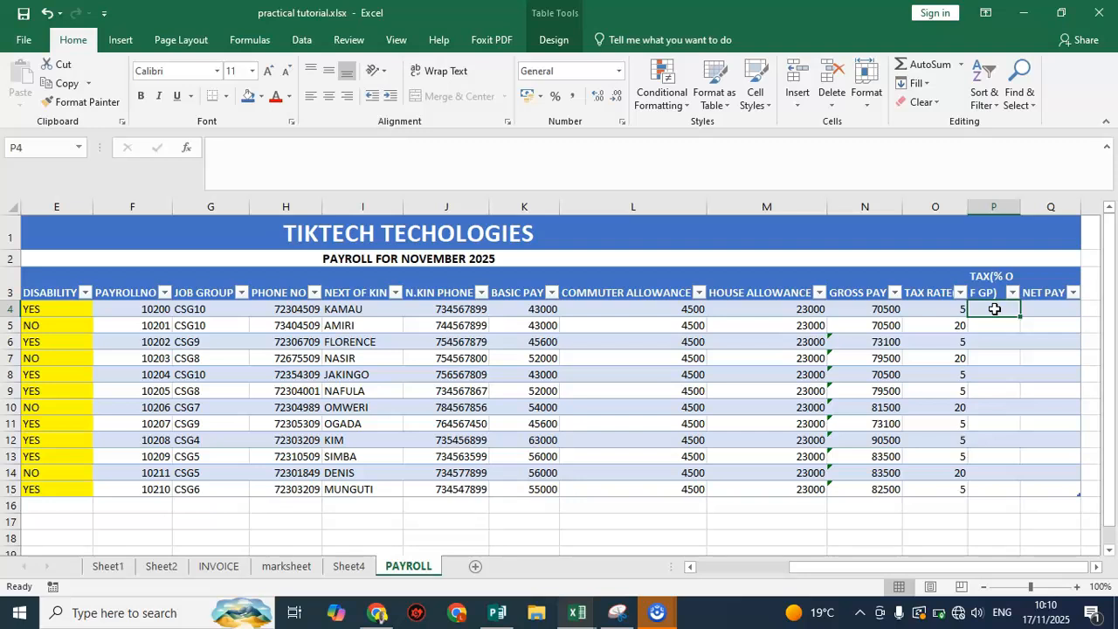
# Calculate the tax in column P by entering =[@[GROSS PAY]]*[@[TAX RATE(%)]]/100 in P4
pyautogui.write('=')
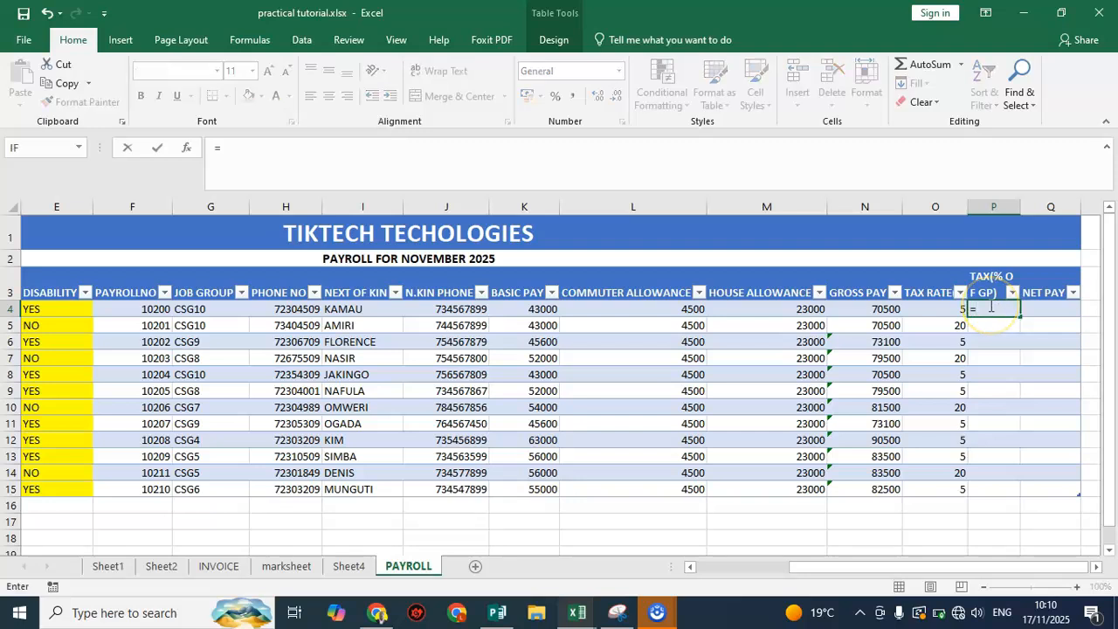
pyautogui.click(885, 309)
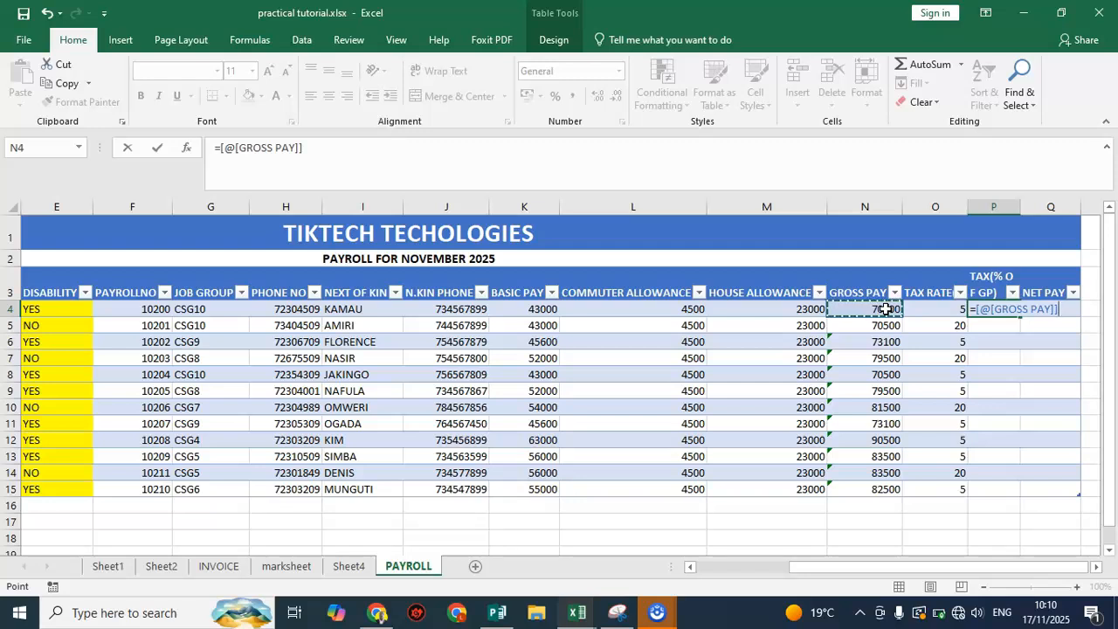
pyautogui.write('*')
pyautogui.click(949, 308)
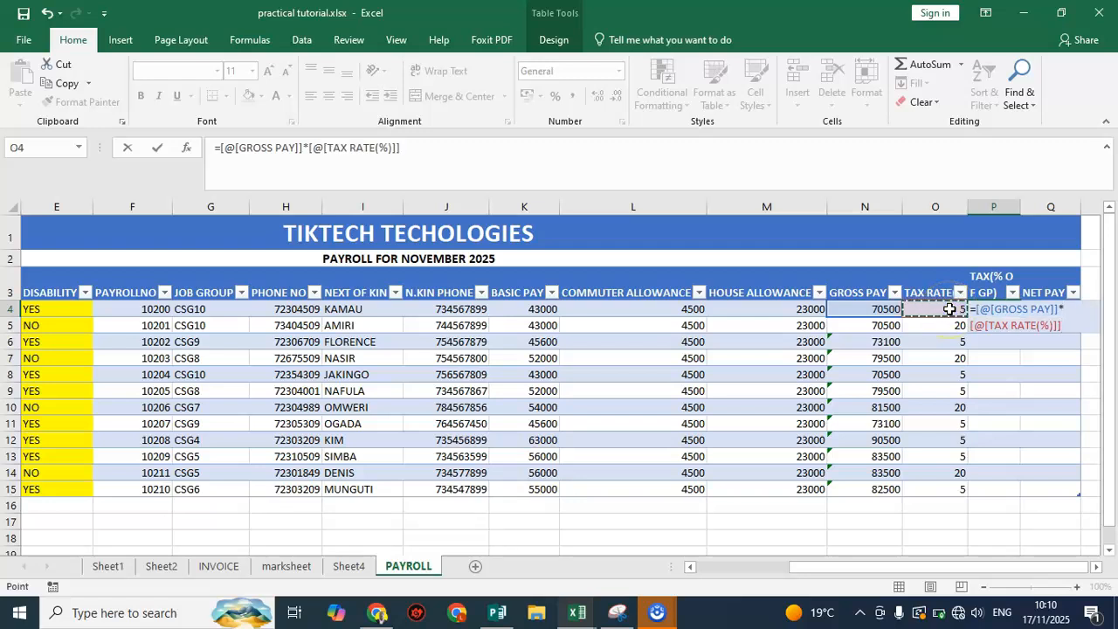
pyautogui.write('/100')
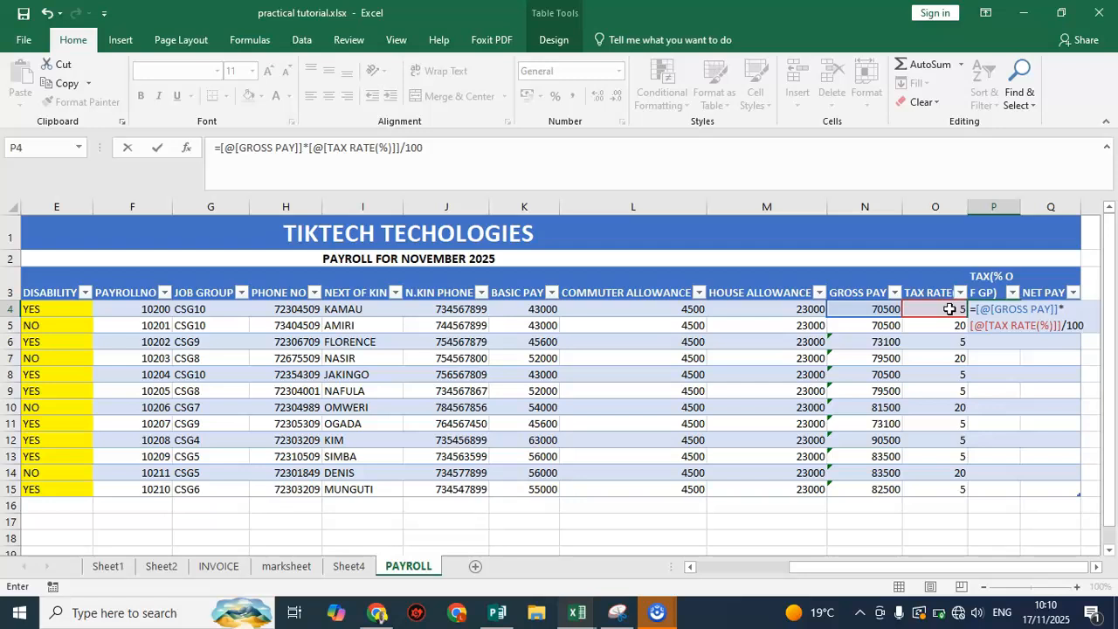
pyautogui.press('Return')
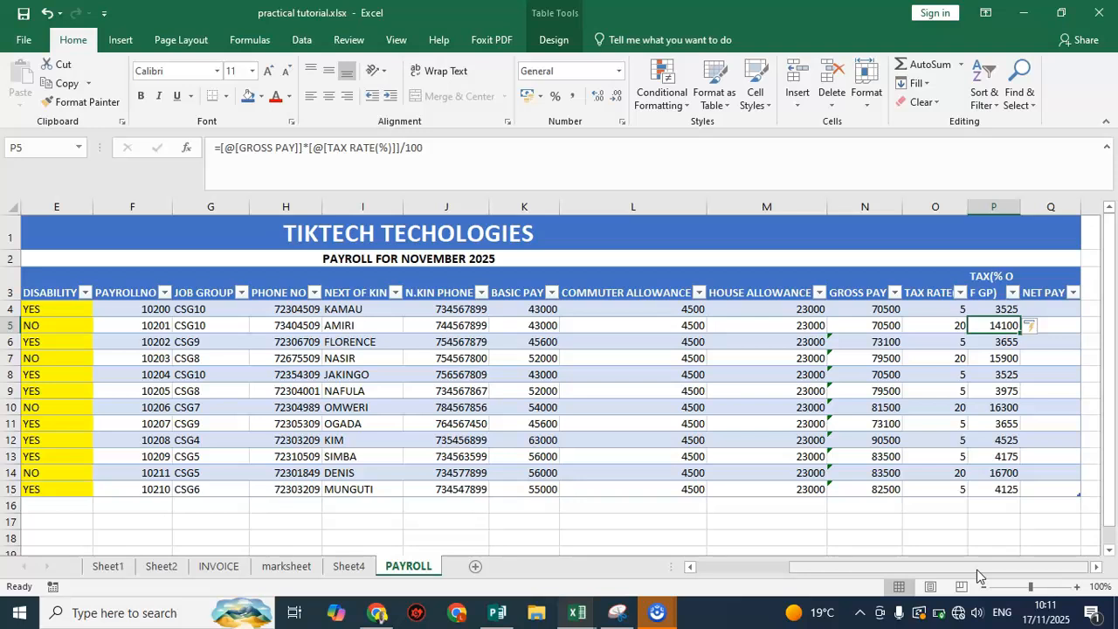
# Calculate NET PAY in column Q by entering the formula =[@[GROSS PAY]]-[@[TAX(% O F GP)]] in Q4
pyautogui.click(872, 570)
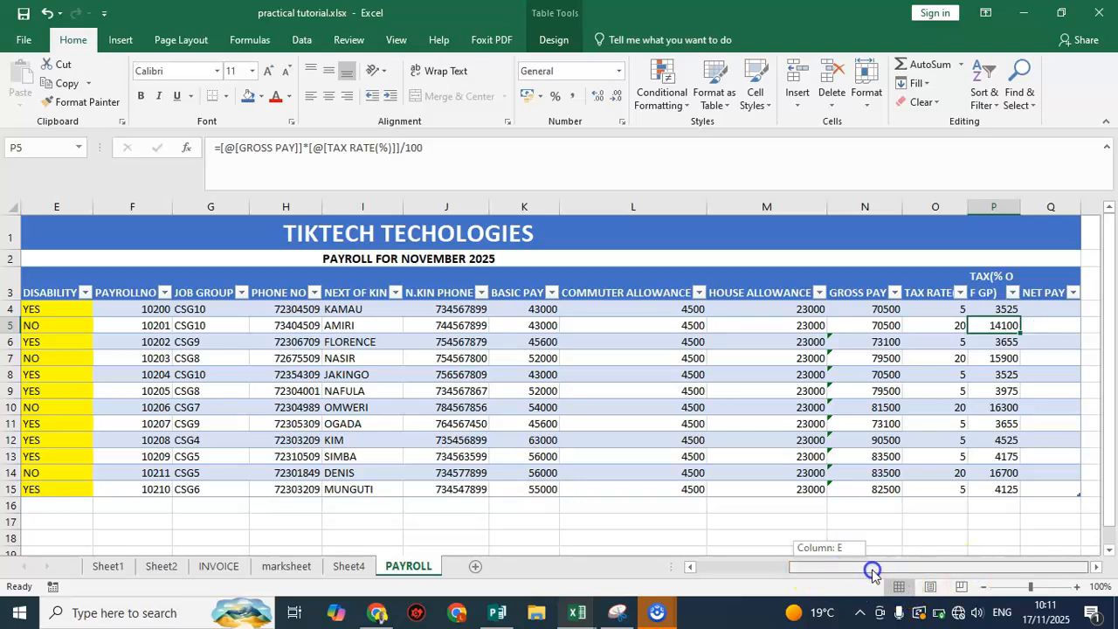
pyautogui.click(927, 569)
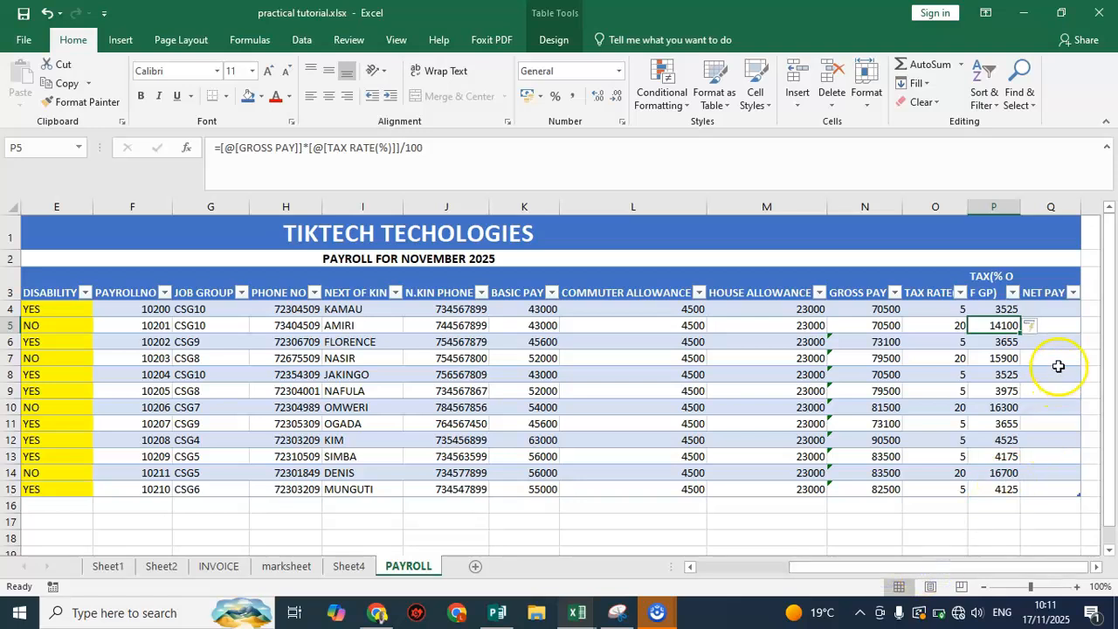
pyautogui.click(1056, 310)
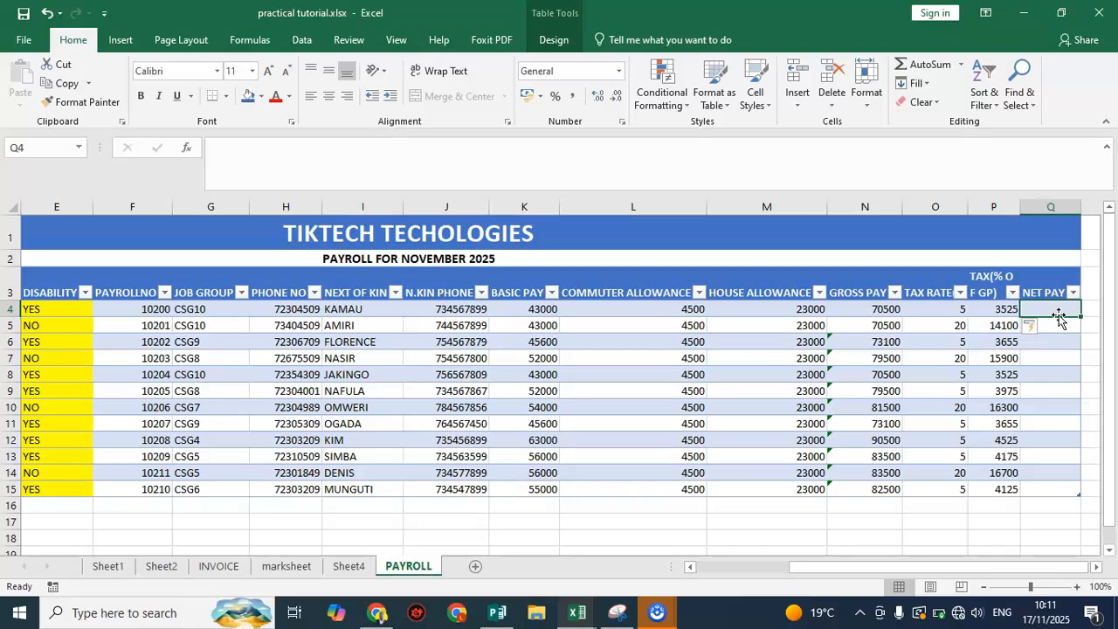
pyautogui.write('=')
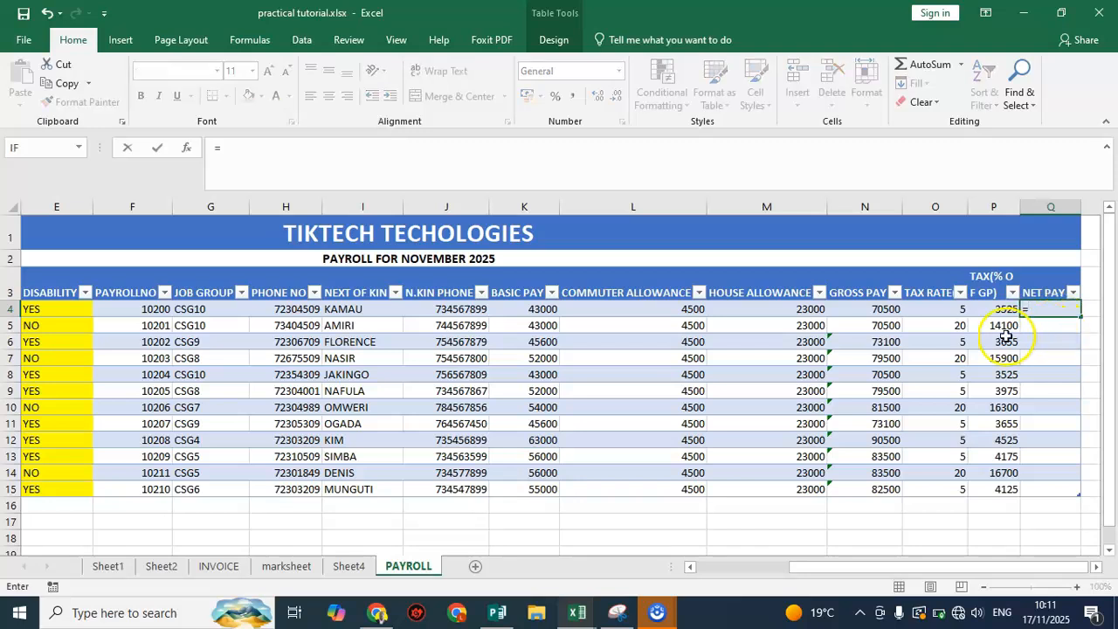
pyautogui.click(870, 308)
pyautogui.write('-')
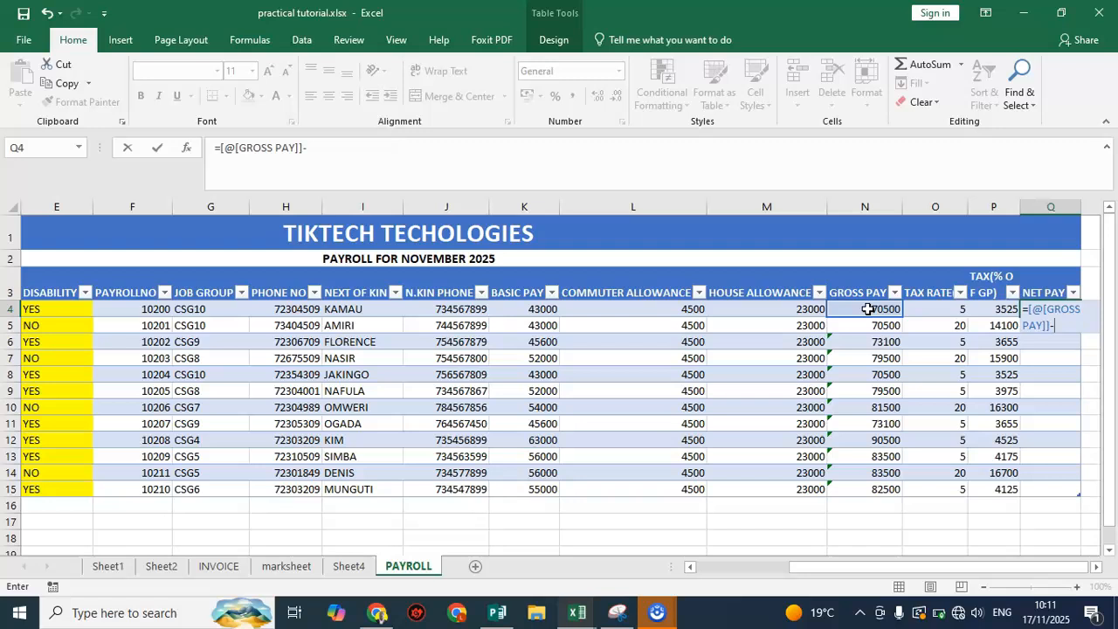
pyautogui.click(994, 311)
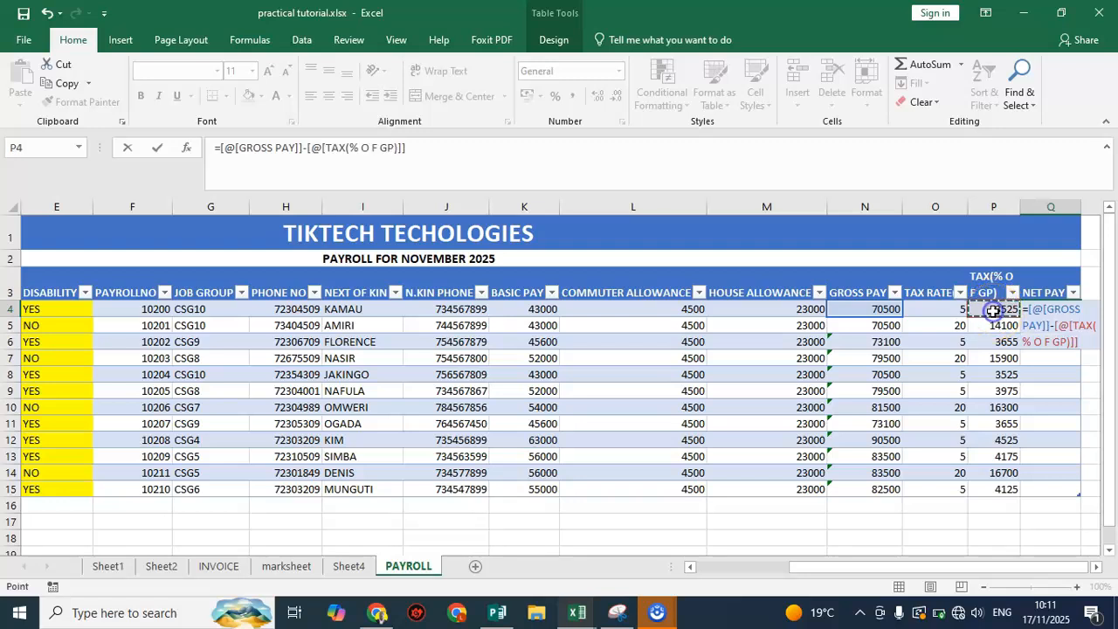
pyautogui.press('Return')
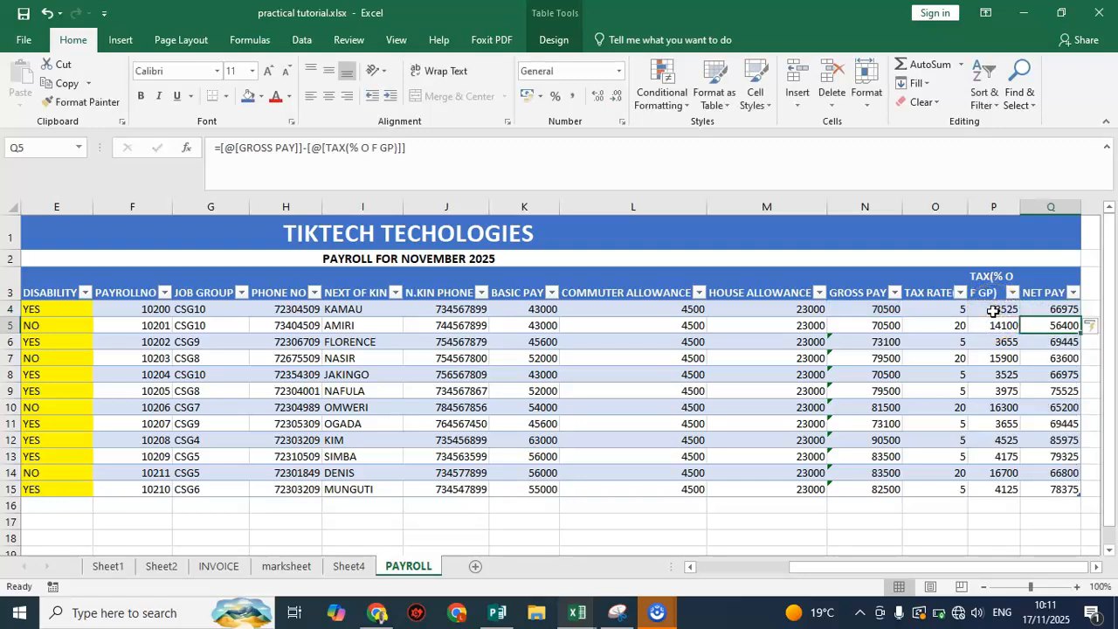